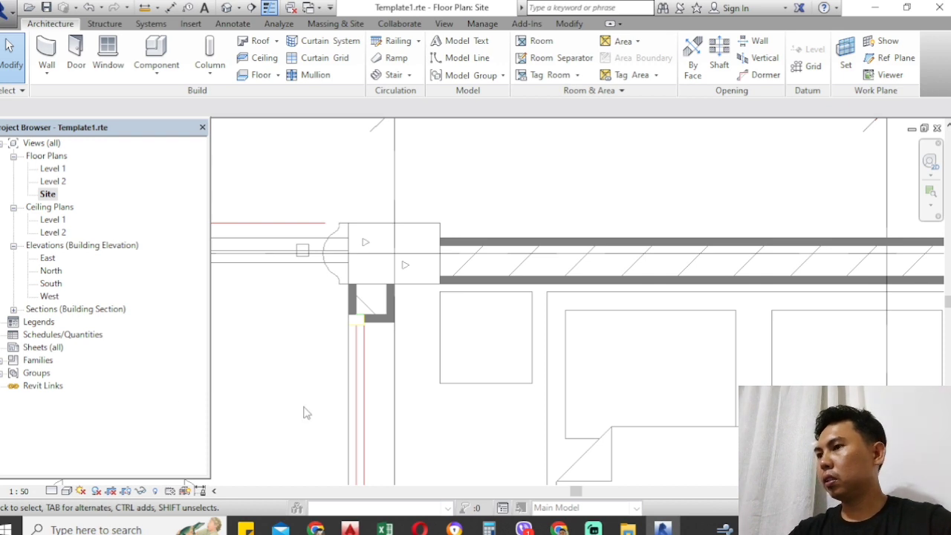
Show the Properties palette, move it up over the Project Browser and enlarge it to show more parameters.
{"action": "key", "text": "ctrl+1"}
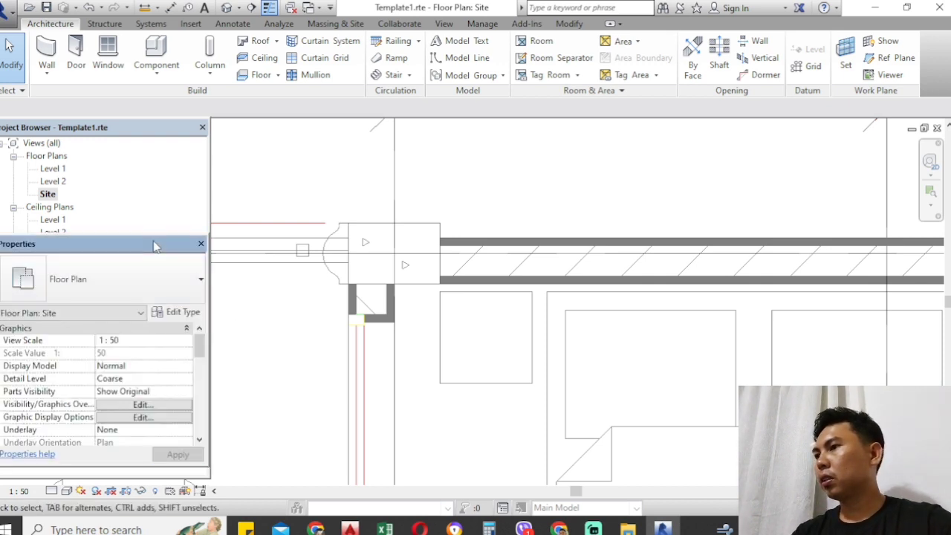
{"action": "left_click_drag", "start_coordinate": [153, 245], "coordinate": [158, 155]}
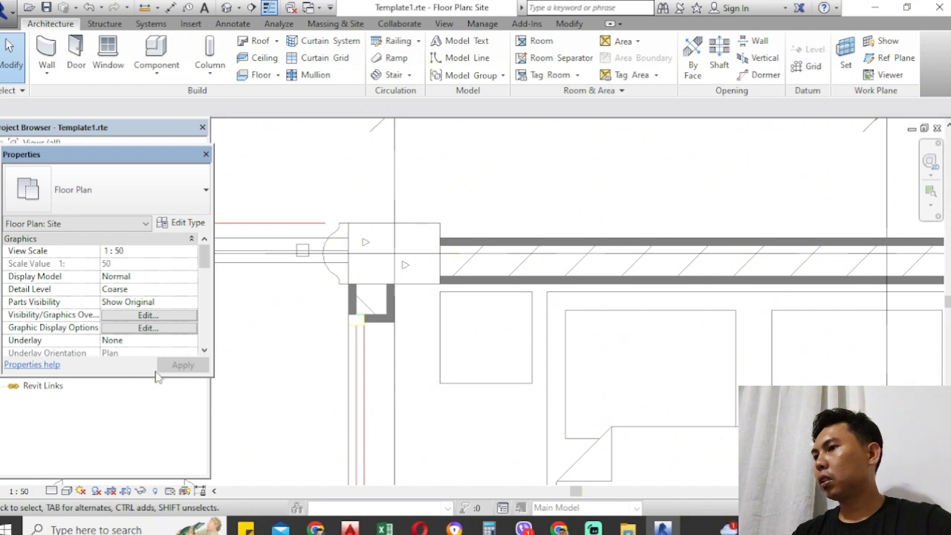
{"action": "left_click_drag", "start_coordinate": [156, 379], "coordinate": [158, 477]}
Draw a Generic - 8" architectural wall about 3260 mm long along Bedroom 2's upper edge, from the column to the bathroom wall.
{"action": "left_click", "coordinate": [47, 72]}
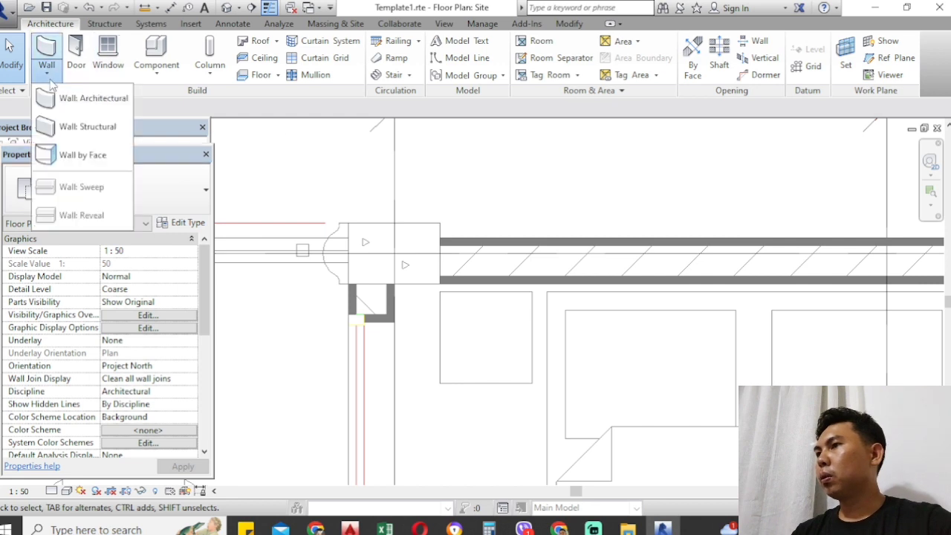
{"action": "left_click", "coordinate": [71, 104]}
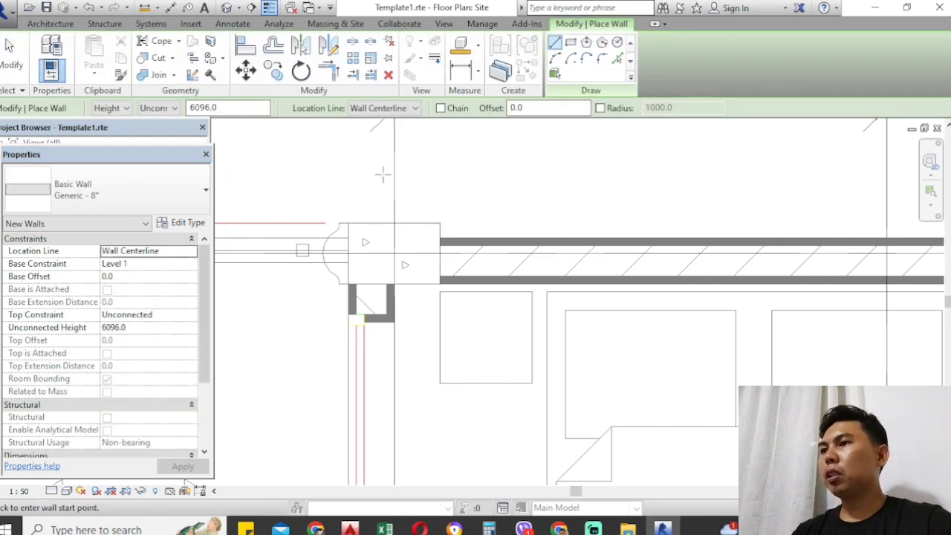
{"action": "left_click", "coordinate": [205, 212]}
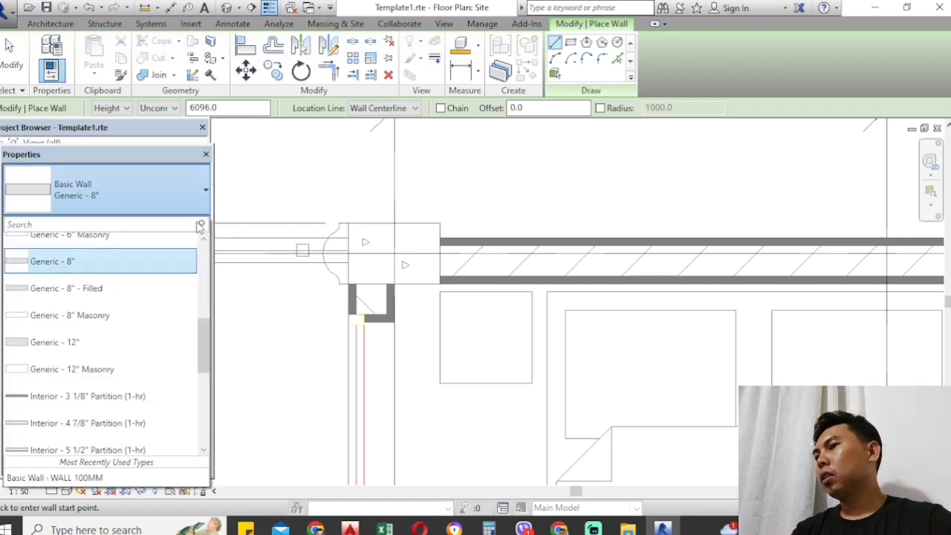
{"action": "scroll", "coordinate": [179, 275], "scroll_direction": "down", "scroll_amount": 1}
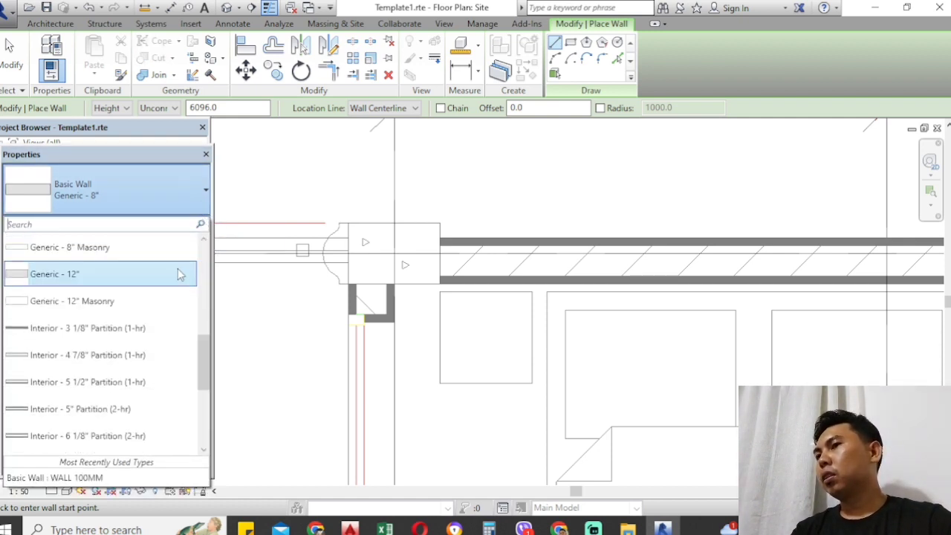
{"action": "left_click", "coordinate": [440, 258]}
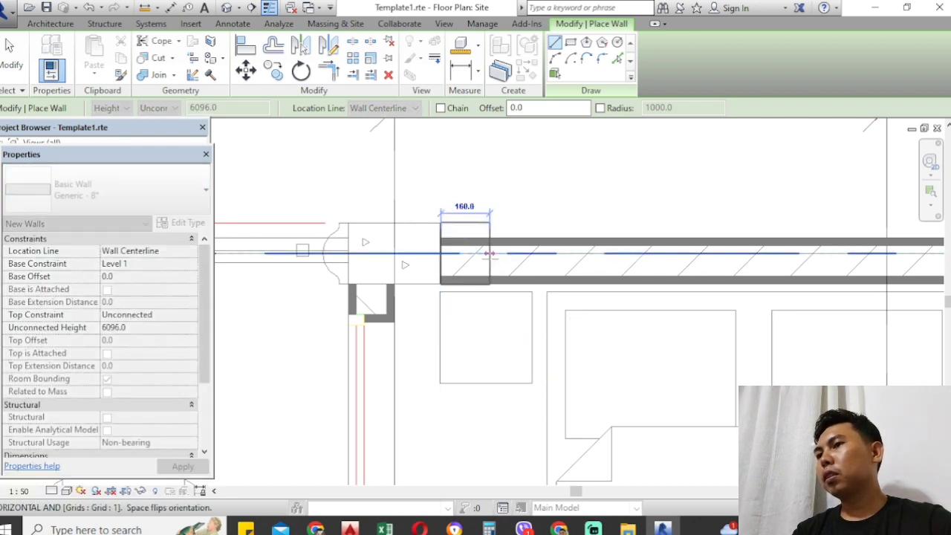
{"action": "scroll", "coordinate": [453, 256], "scroll_direction": "down", "scroll_amount": 2}
{"action": "scroll", "coordinate": [423, 255], "scroll_direction": "up", "scroll_amount": 2}
{"action": "scroll", "coordinate": [420, 255], "scroll_direction": "down", "scroll_amount": 1}
{"action": "scroll", "coordinate": [420, 255], "scroll_direction": "down", "scroll_amount": 2}
{"action": "scroll", "coordinate": [756, 201], "scroll_direction": "up", "scroll_amount": 2}
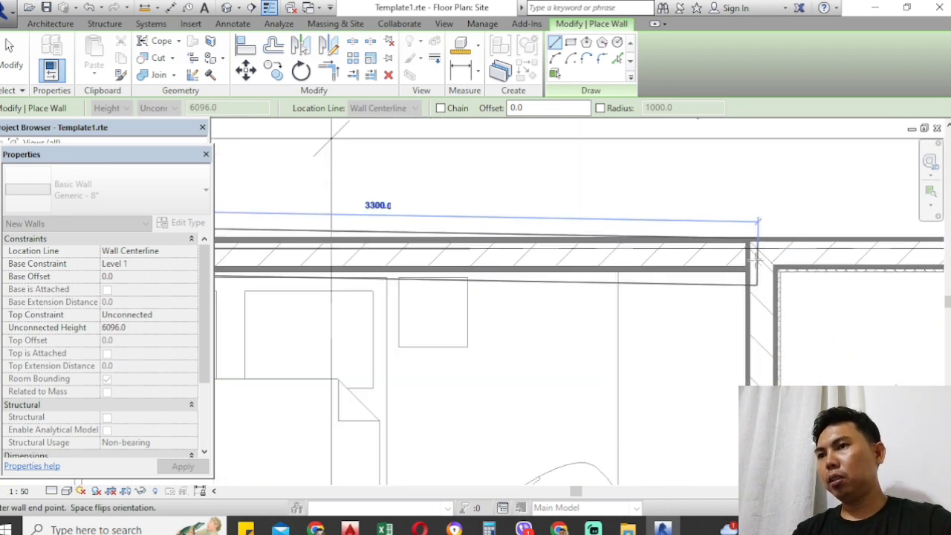
{"action": "left_click", "coordinate": [753, 250]}
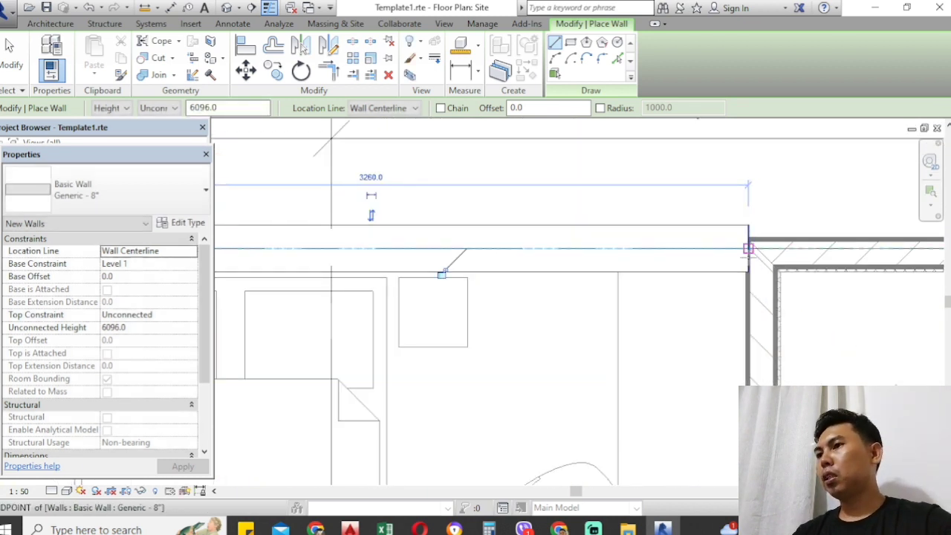
{"action": "key", "text": "Escape"}
Examine how the new wall's width and column-side end fit the wall in the imported floor plan.
{"action": "scroll", "coordinate": [750, 257], "scroll_direction": "down", "scroll_amount": 1}
{"action": "scroll", "coordinate": [750, 263], "scroll_direction": "down", "scroll_amount": 2}
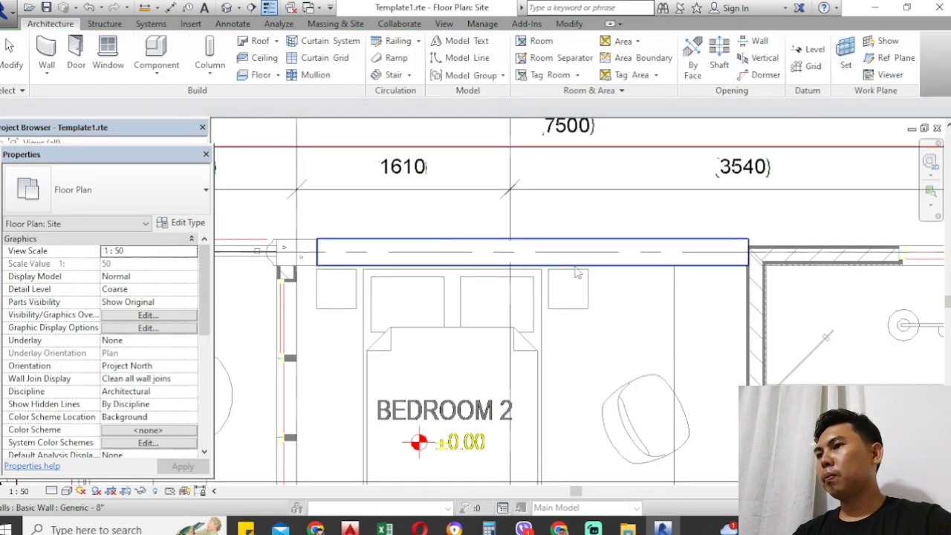
{"action": "left_click", "coordinate": [330, 245]}
{"action": "scroll", "coordinate": [326, 247], "scroll_direction": "up", "scroll_amount": 1}
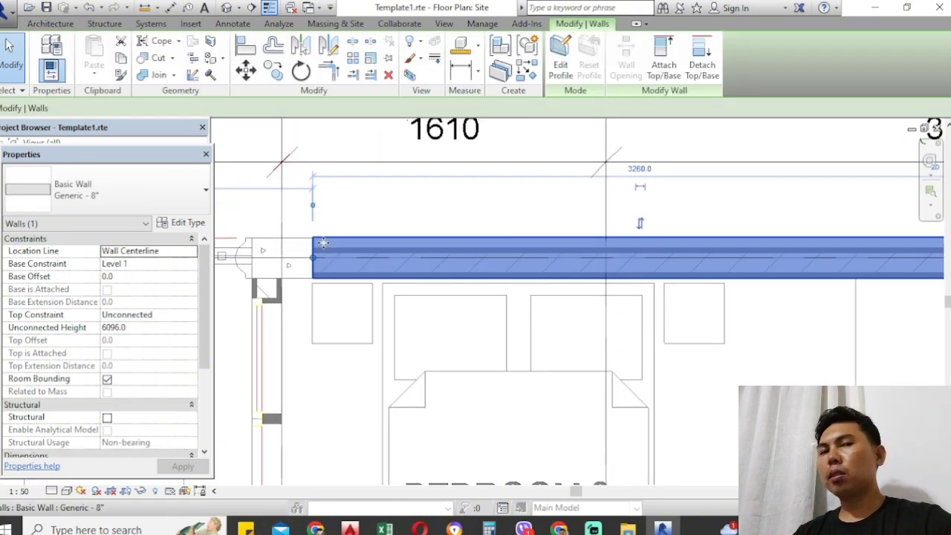
{"action": "scroll", "coordinate": [323, 243], "scroll_direction": "up", "scroll_amount": 1}
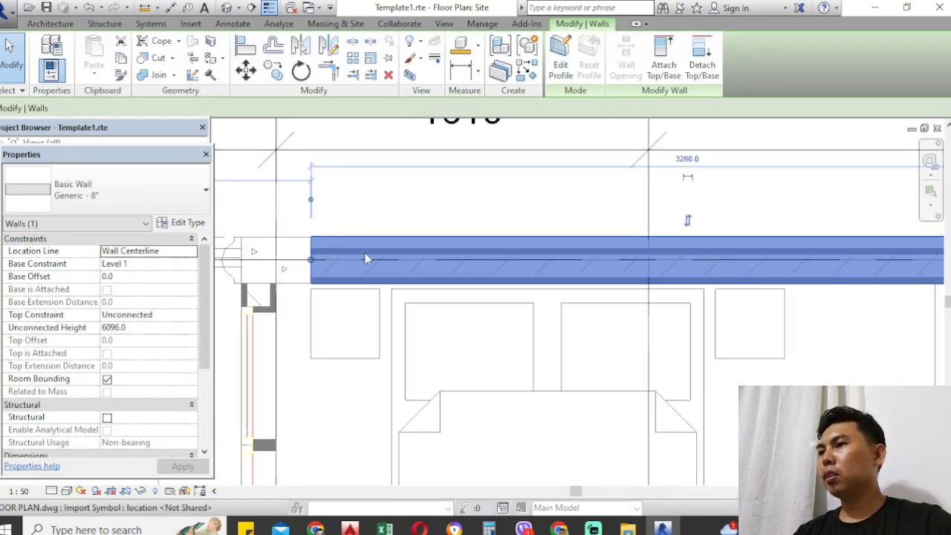
{"action": "scroll", "coordinate": [365, 257], "scroll_direction": "down", "scroll_amount": 2}
{"action": "key", "text": "Escape"}
Measure the imported plan's wall thickness at the bathroom corner with an aligned dimension, without placing it.
{"action": "middle_click_drag", "start_coordinate": [572, 277], "coordinate": [368, 295]}
{"action": "key", "text": "d"}
{"action": "key", "text": "i"}
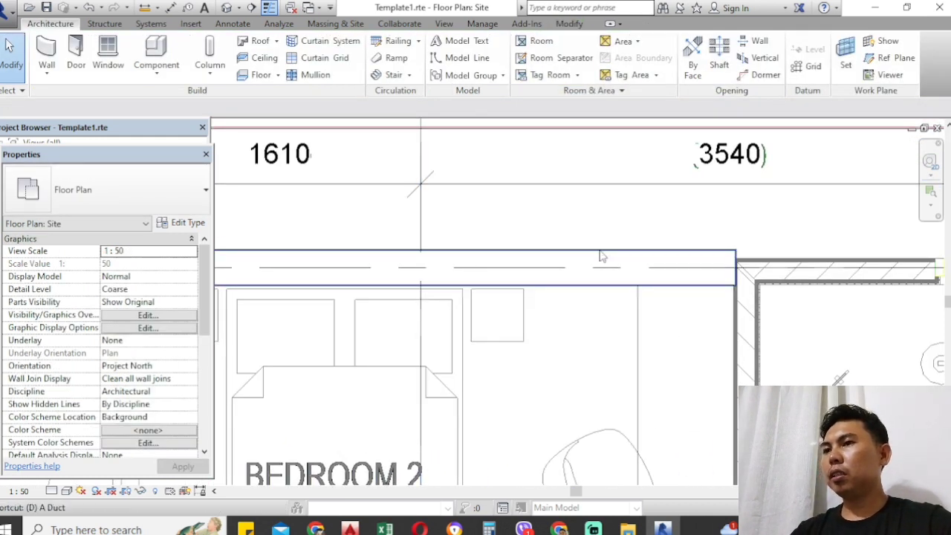
{"action": "scroll", "coordinate": [732, 270], "scroll_direction": "up", "scroll_amount": 2}
{"action": "scroll", "coordinate": [743, 271], "scroll_direction": "up", "scroll_amount": 2}
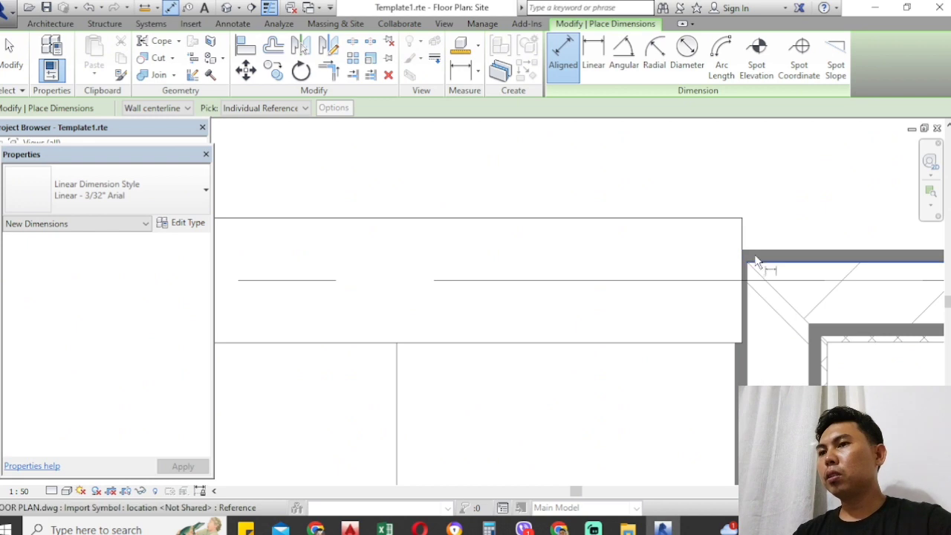
{"action": "left_click", "coordinate": [846, 342]}
{"action": "scroll", "coordinate": [806, 307], "scroll_direction": "down", "scroll_amount": 1}
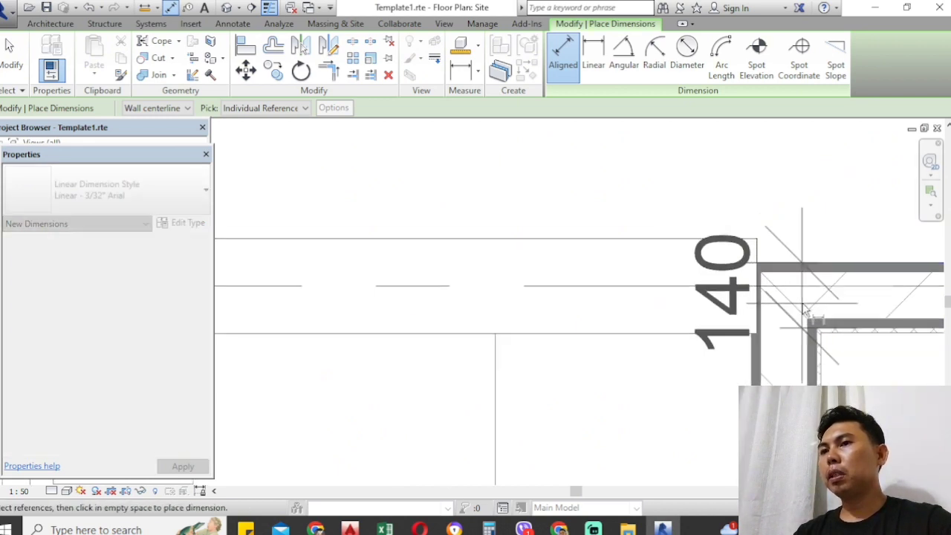
{"action": "scroll", "coordinate": [849, 281], "scroll_direction": "up", "scroll_amount": 2}
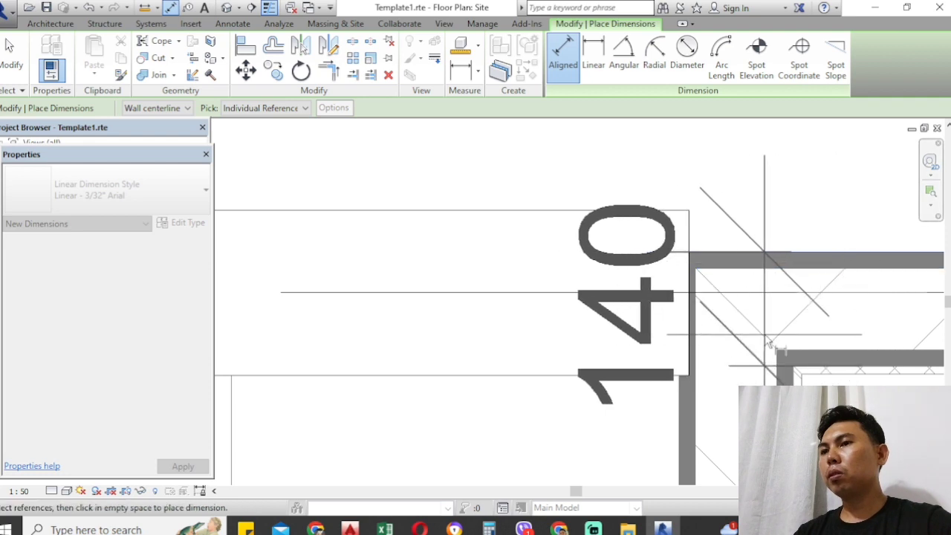
{"action": "key", "text": "Escape"}
{"action": "scroll", "coordinate": [776, 349], "scroll_direction": "down", "scroll_amount": 1}
{"action": "key", "text": "Escape"}
Measure the same wall again from its outer face to the inner finish line, without placing the dimension.
{"action": "key", "text": "d"}
{"action": "key", "text": "i"}
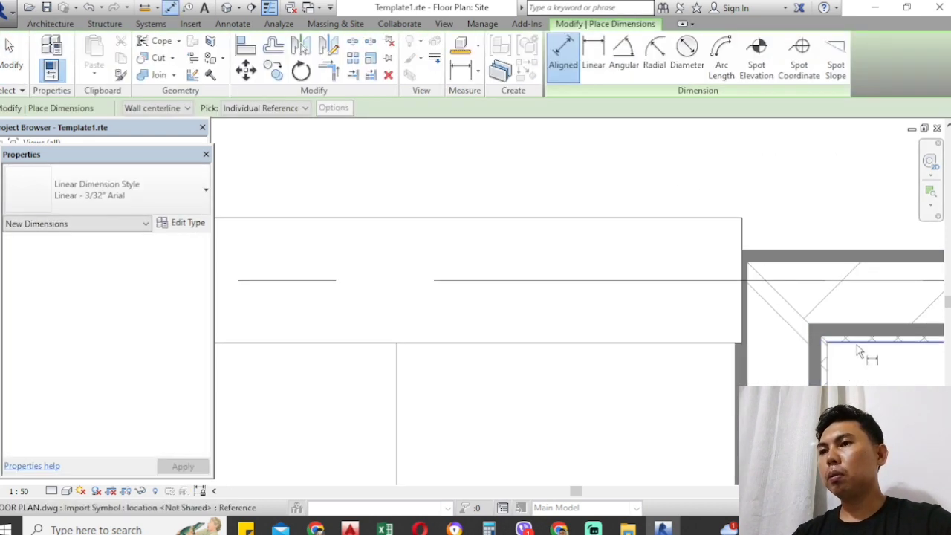
{"action": "scroll", "coordinate": [840, 264], "scroll_direction": "down", "scroll_amount": 4}
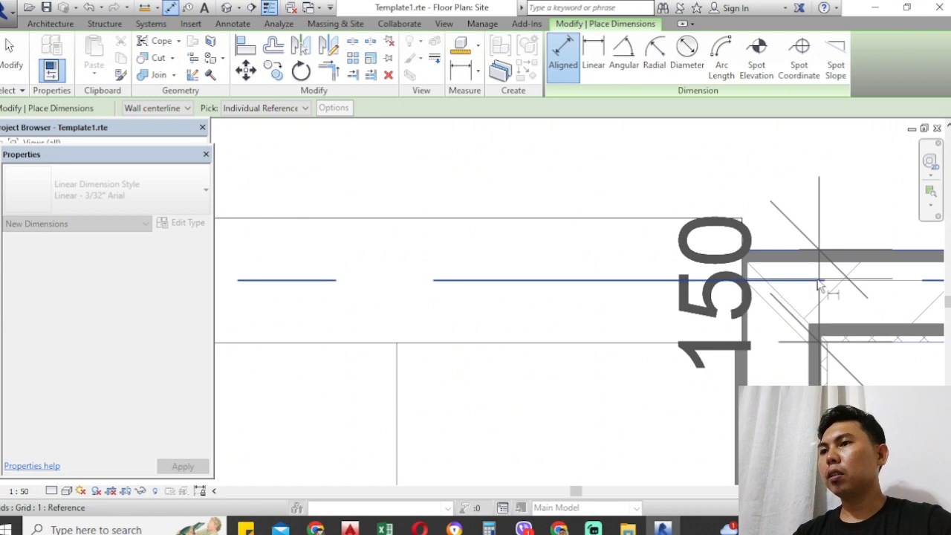
{"action": "key", "text": "Escape"}
{"action": "key", "text": "Escape"}
Change the type of the new wall above Bedroom 2 to WALL 100MM.
{"action": "left_click", "coordinate": [624, 269]}
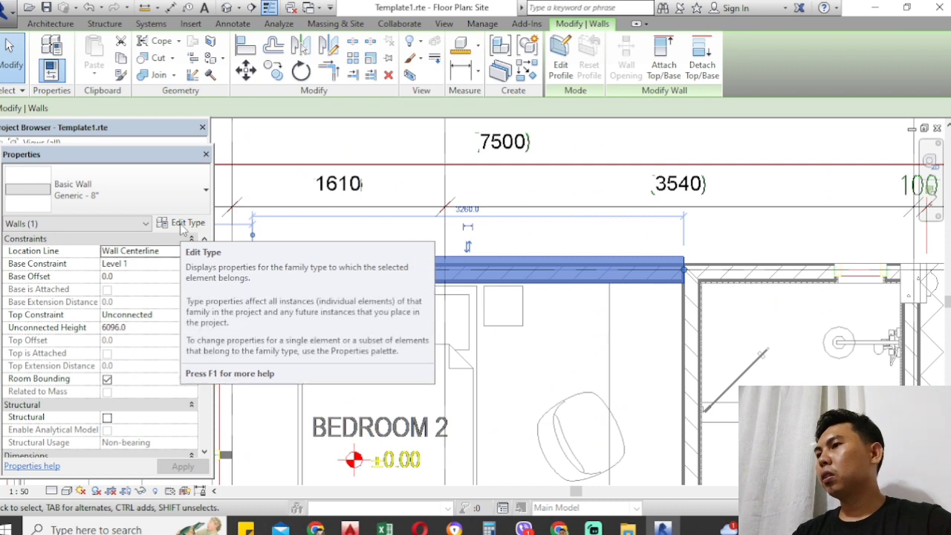
{"action": "left_click", "coordinate": [200, 195]}
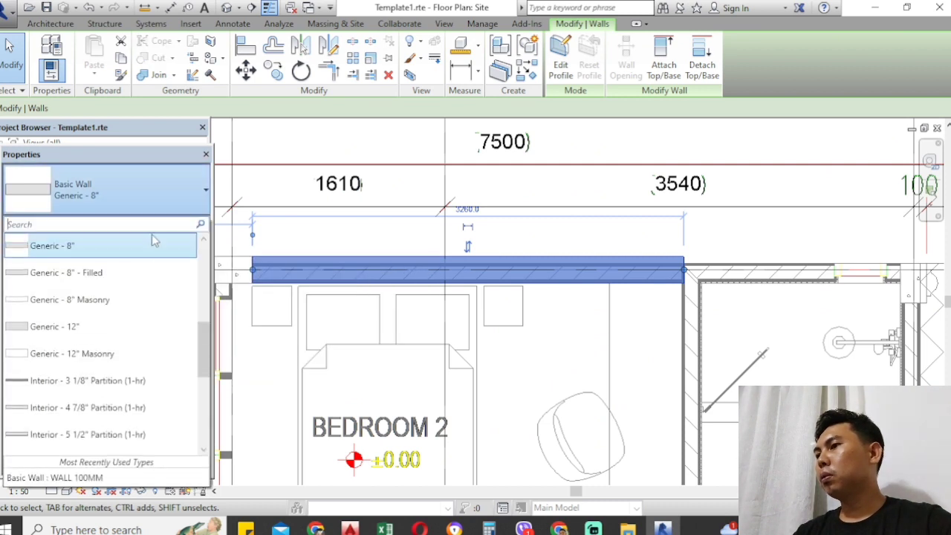
{"action": "scroll", "coordinate": [148, 301], "scroll_direction": "down", "scroll_amount": 4}
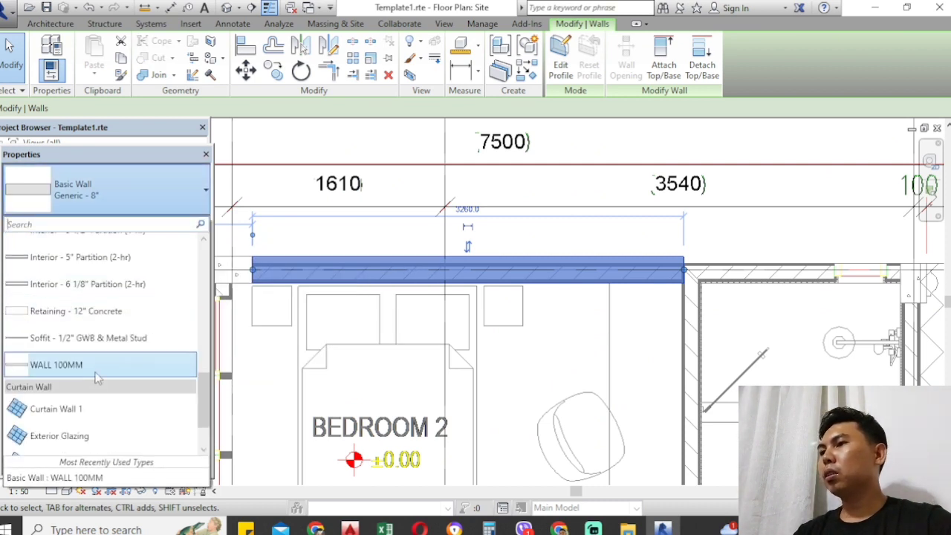
{"action": "left_click", "coordinate": [95, 375]}
Duplicate the wall's type under the name WALL 150MM.
{"action": "scroll", "coordinate": [498, 287], "scroll_direction": "up", "scroll_amount": 2}
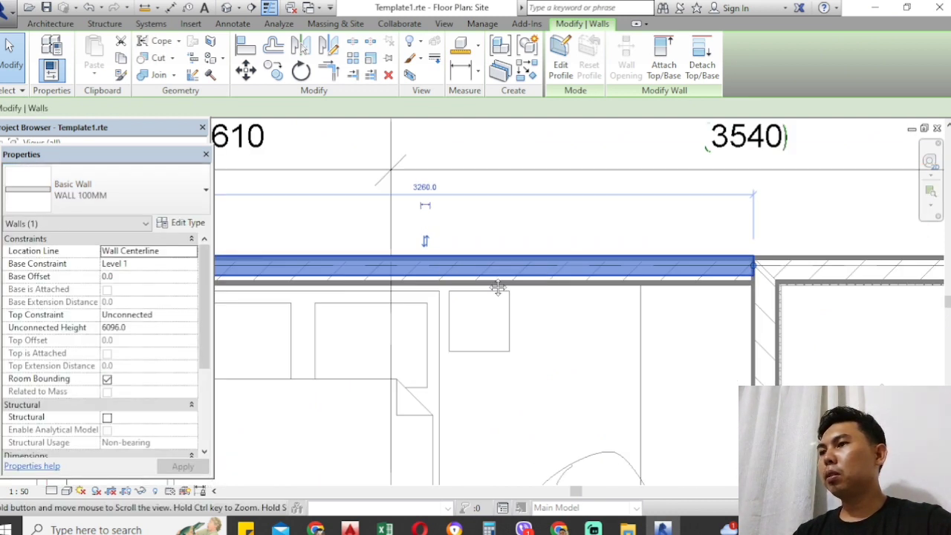
{"action": "middle_click_drag", "start_coordinate": [498, 287], "coordinate": [699, 300]}
{"action": "scroll", "coordinate": [285, 283], "scroll_direction": "up", "scroll_amount": 4}
{"action": "scroll", "coordinate": [325, 264], "scroll_direction": "up", "scroll_amount": 1}
{"action": "scroll", "coordinate": [326, 264], "scroll_direction": "down", "scroll_amount": 2}
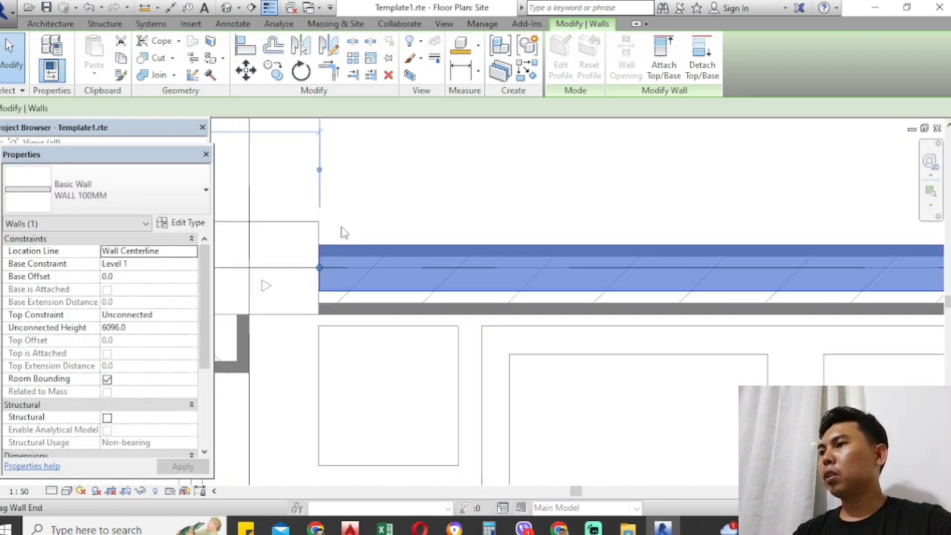
{"action": "left_click", "coordinate": [178, 222]}
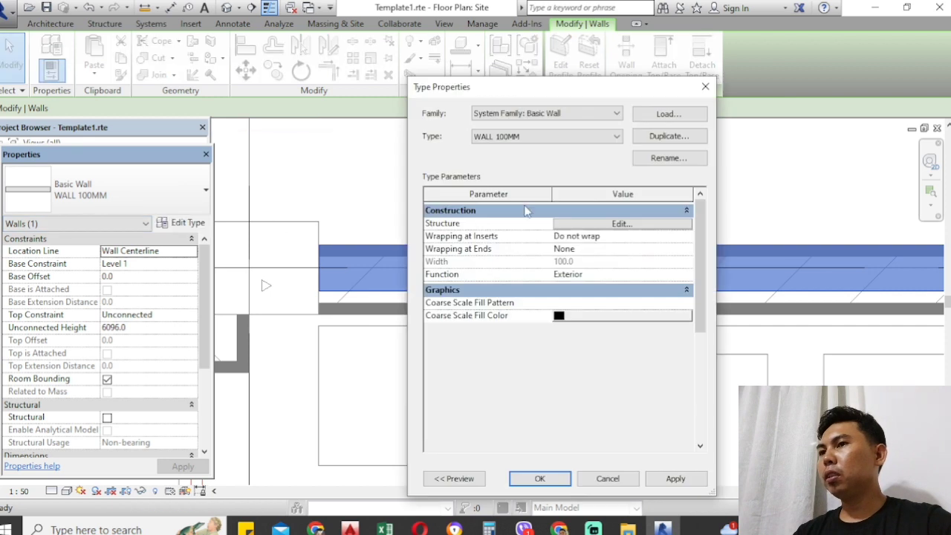
{"action": "left_click", "coordinate": [662, 141]}
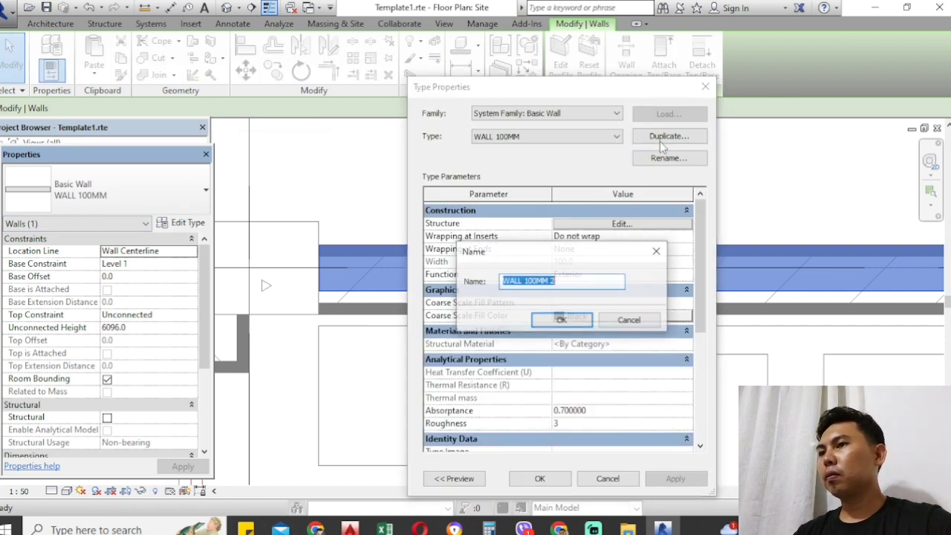
{"action": "left_click", "coordinate": [573, 283]}
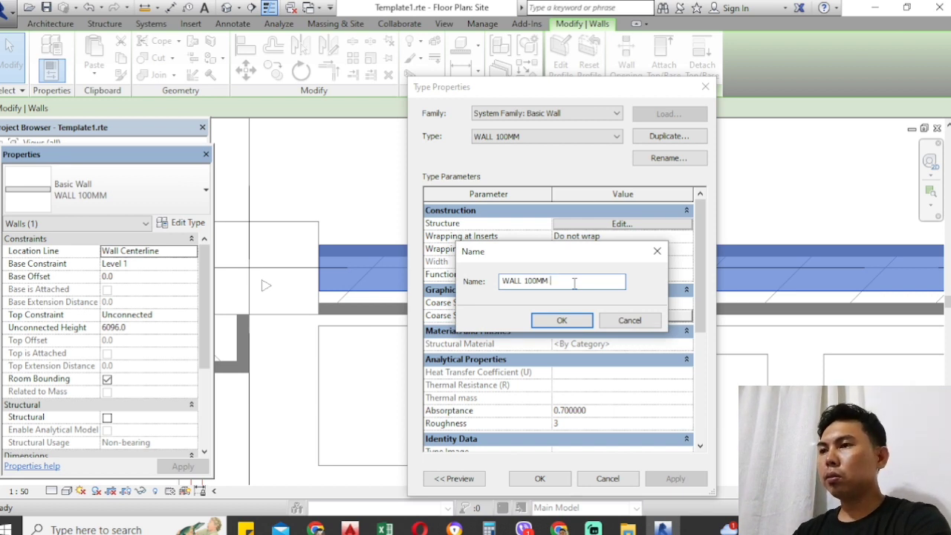
{"action": "type", "text": "M"}
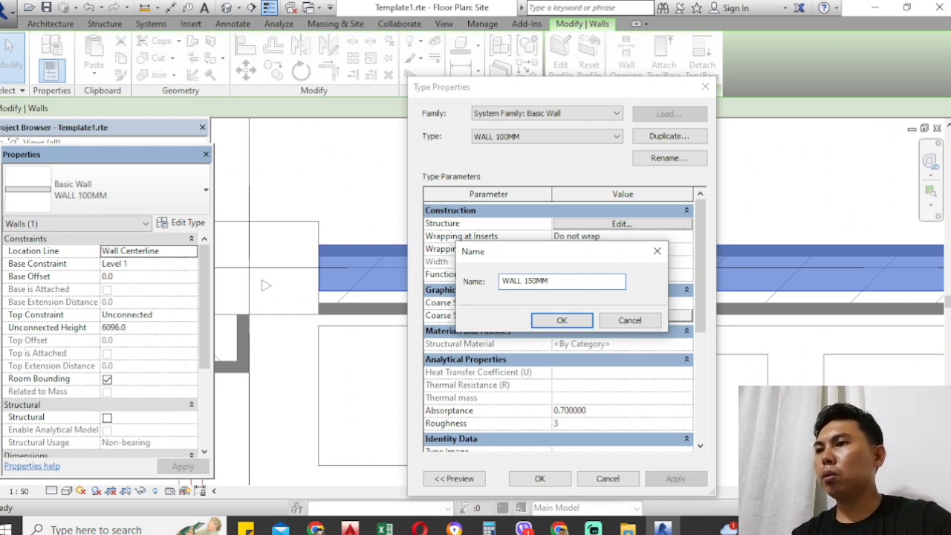
{"action": "left_click", "coordinate": [565, 323]}
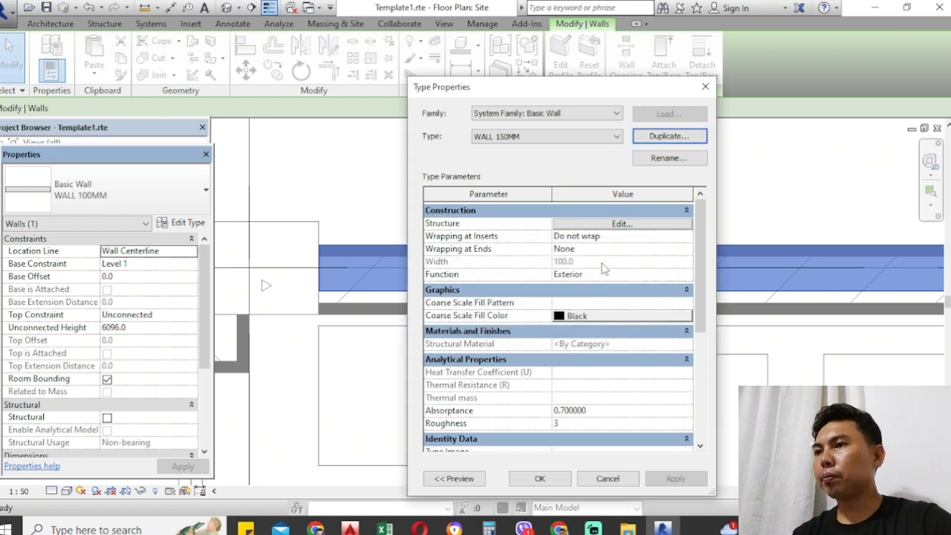
Set the structure layer thickness of WALL 150MM to 150 mm and apply the type to the selected wall.
{"action": "left_click", "coordinate": [628, 227]}
{"action": "left_click", "coordinate": [570, 232]}
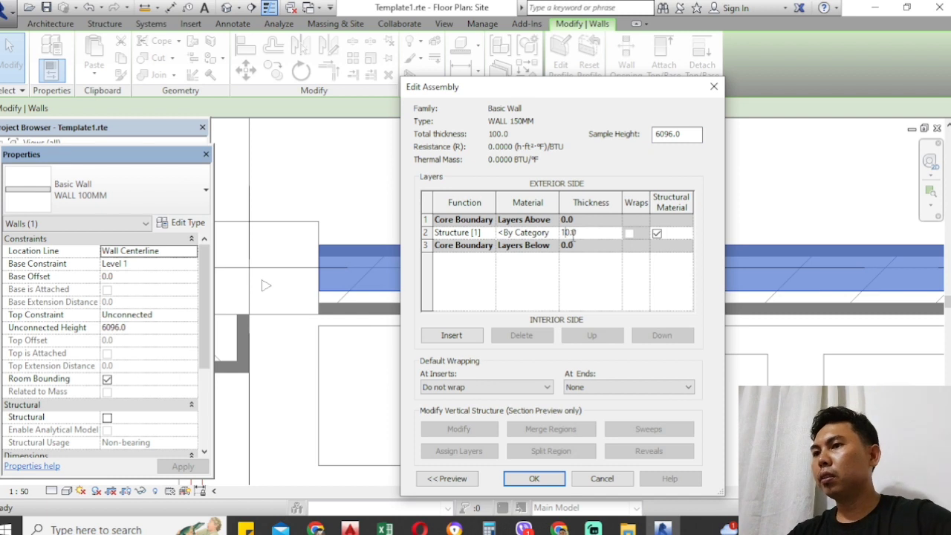
{"action": "left_click", "coordinate": [542, 479]}
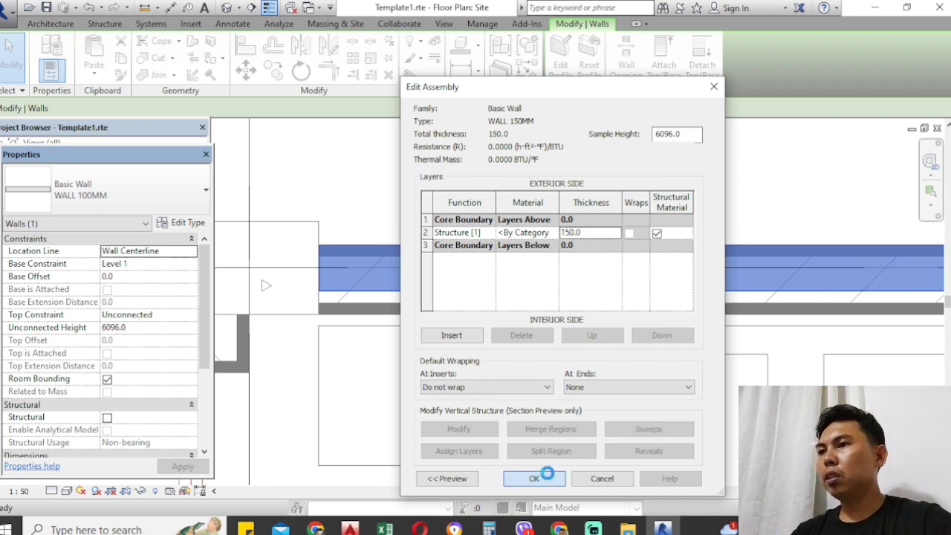
{"action": "scroll", "coordinate": [598, 297], "scroll_direction": "down", "scroll_amount": 5}
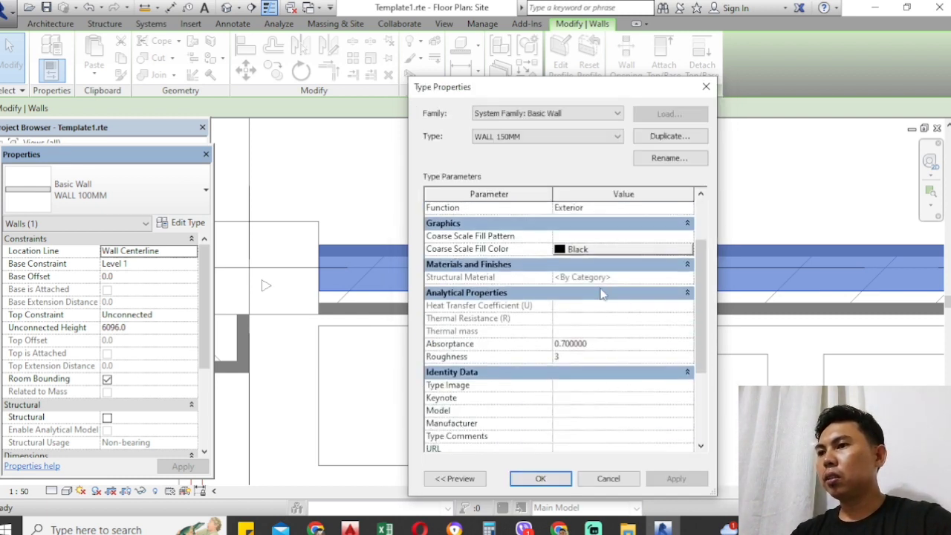
{"action": "scroll", "coordinate": [595, 350], "scroll_direction": "up", "scroll_amount": 5}
{"action": "scroll", "coordinate": [593, 360], "scroll_direction": "down", "scroll_amount": 5}
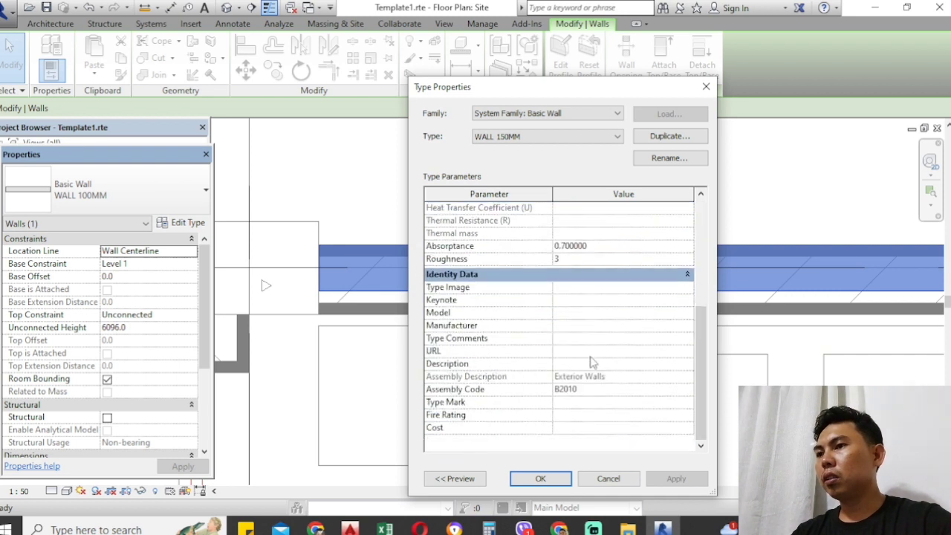
{"action": "scroll", "coordinate": [579, 356], "scroll_direction": "up", "scroll_amount": 5}
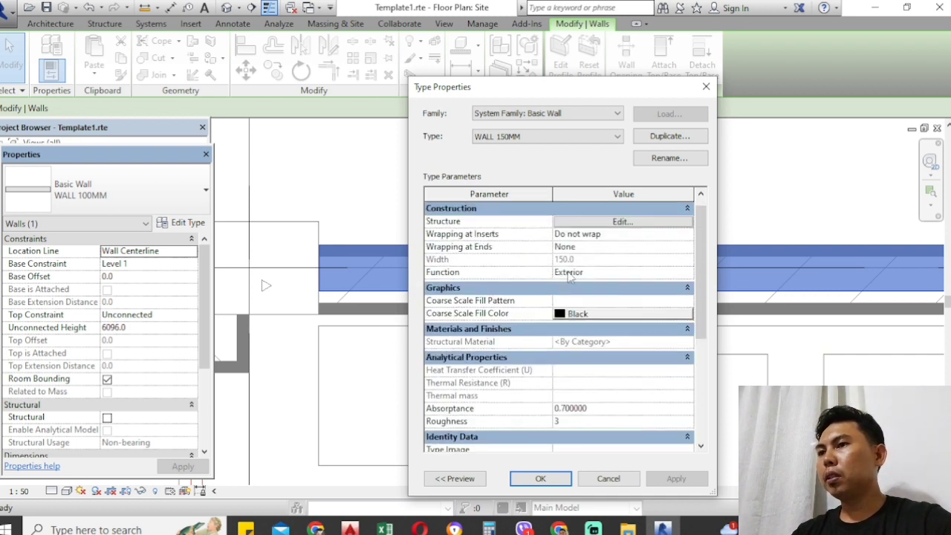
{"action": "left_click", "coordinate": [545, 476]}
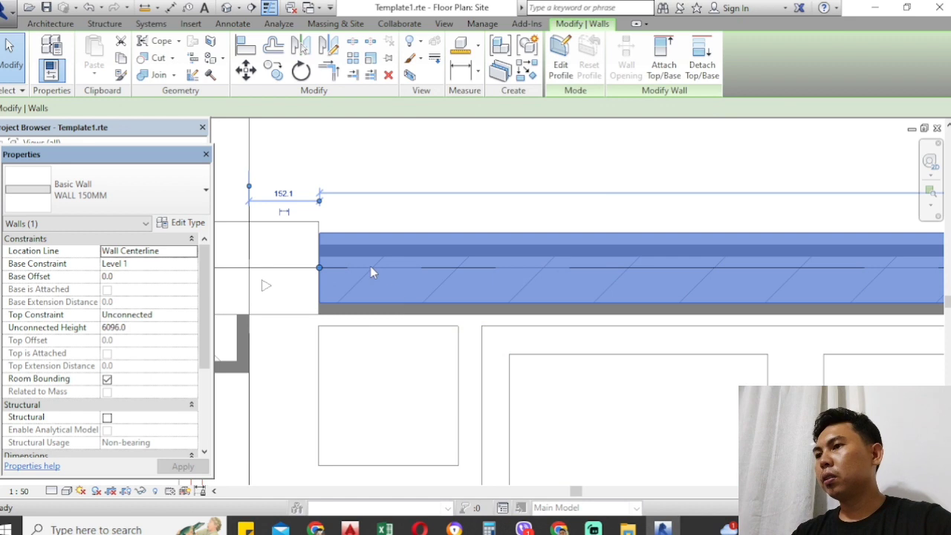
{"action": "key", "text": "Escape"}
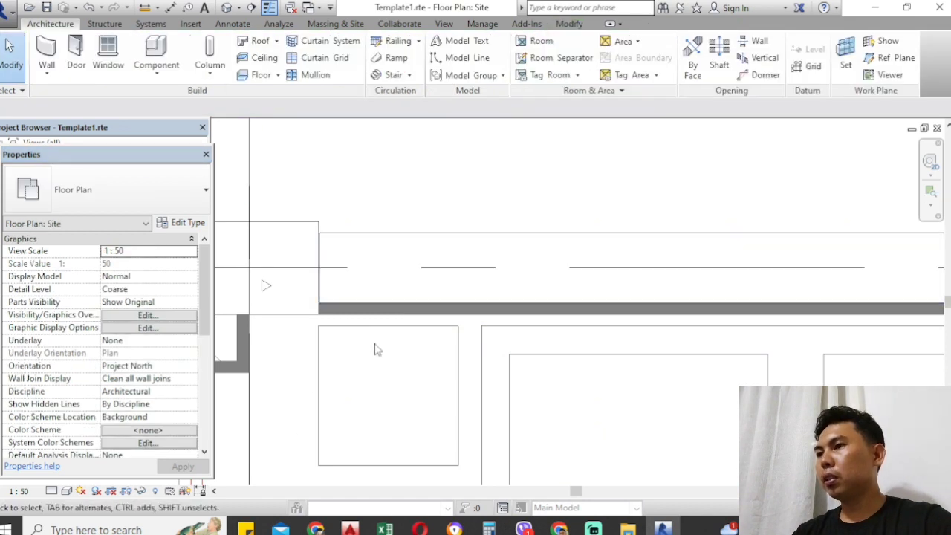
Align the new wall's inner face above Bedroom 2 with the inner finish line of the wall on the imported plan.
{"action": "left_click", "coordinate": [379, 236]}
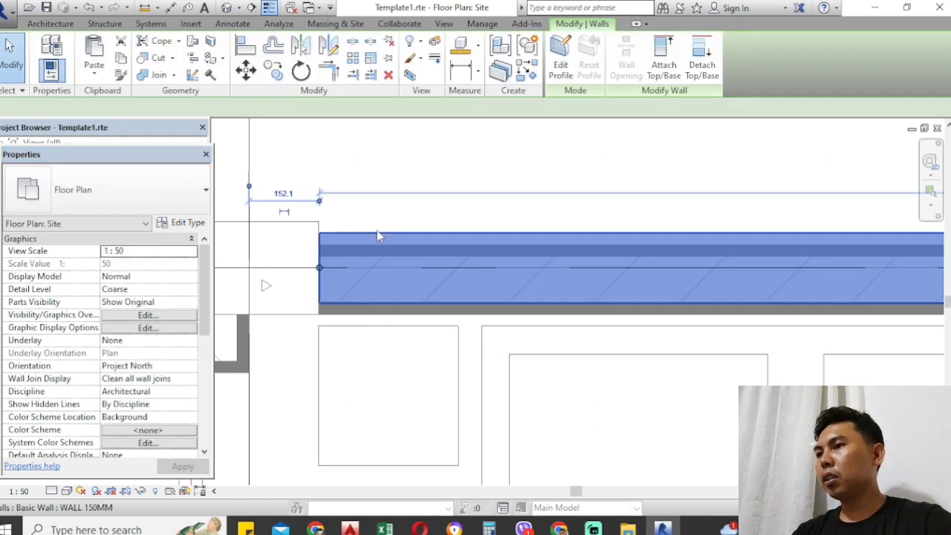
{"action": "key", "text": "Escape"}
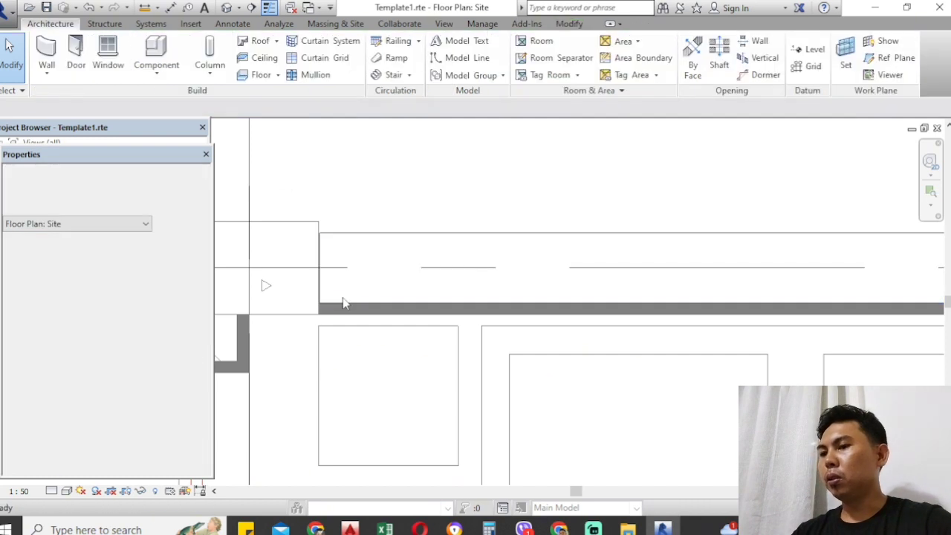
{"action": "key", "text": "a"}
{"action": "key", "text": "l"}
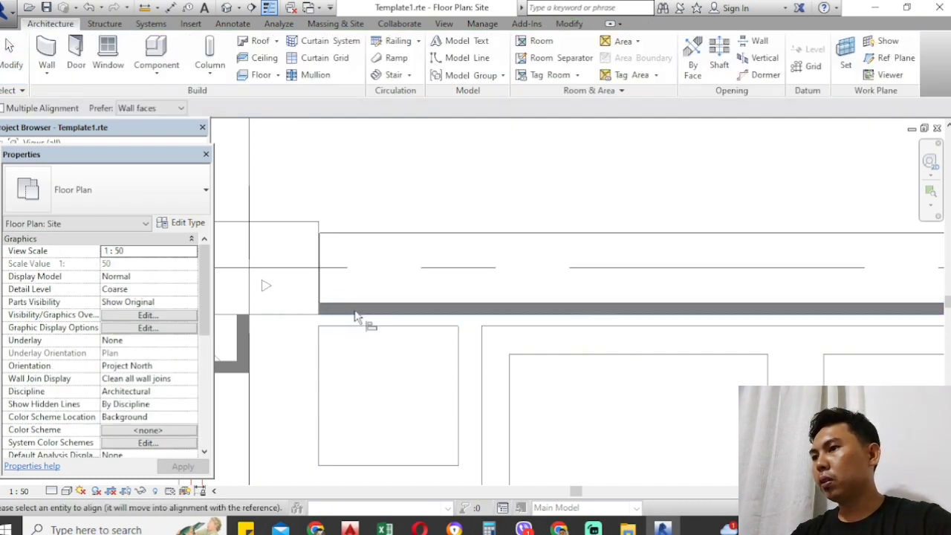
{"action": "left_click", "coordinate": [354, 304]}
{"action": "key", "text": "Escape"}
{"action": "key", "text": "Escape"}
{"action": "scroll", "coordinate": [378, 296], "scroll_direction": "down", "scroll_amount": 2}
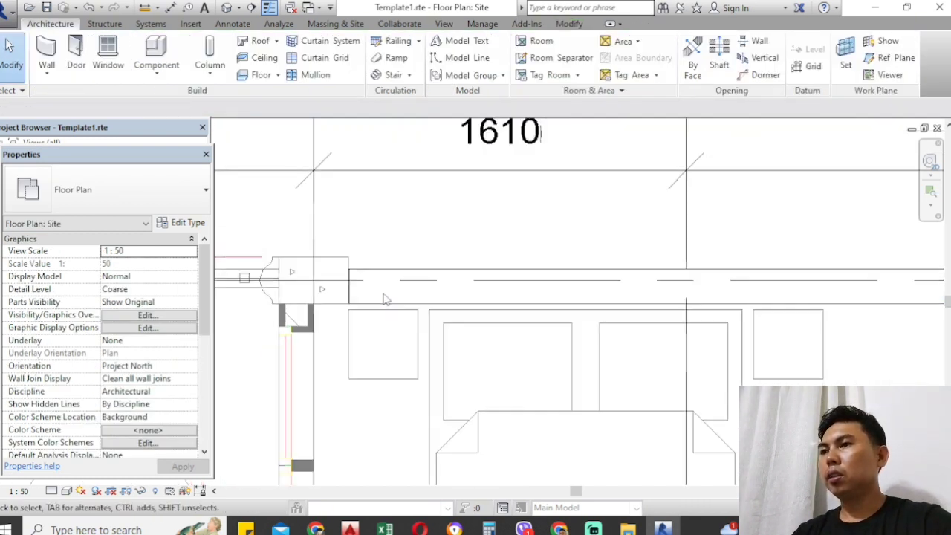
Examine how the WALL 150MM wall above Bedroom 2 fits the column and adjoining walls of the imported plan.
{"action": "scroll", "coordinate": [416, 279], "scroll_direction": "down", "scroll_amount": 2}
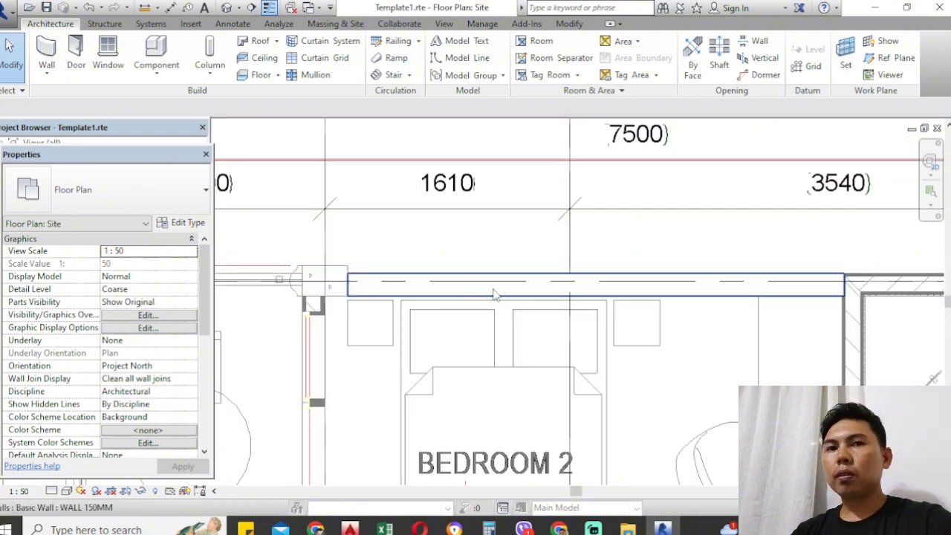
{"action": "scroll", "coordinate": [443, 284], "scroll_direction": "up", "scroll_amount": 1}
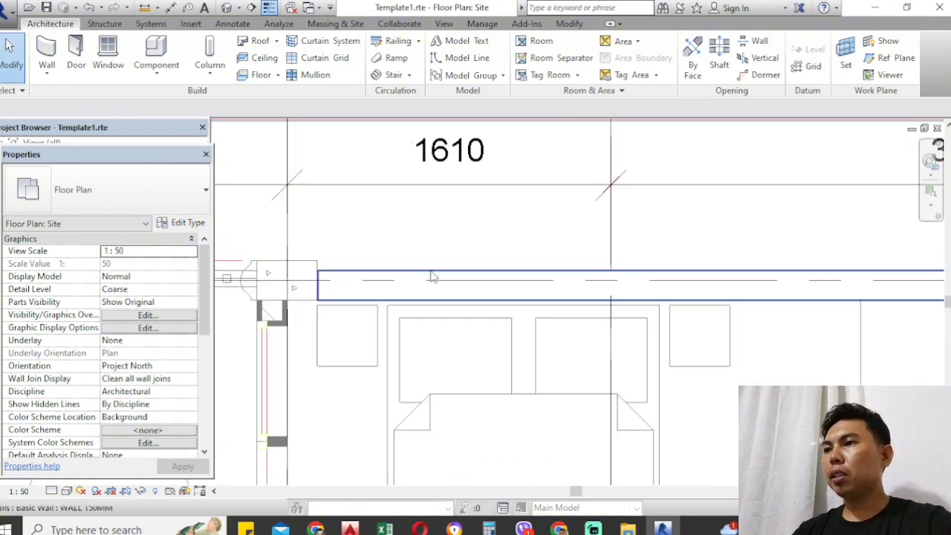
{"action": "left_click", "coordinate": [424, 274]}
{"action": "key", "text": "Escape"}
{"action": "scroll", "coordinate": [467, 283], "scroll_direction": "down", "scroll_amount": 1}
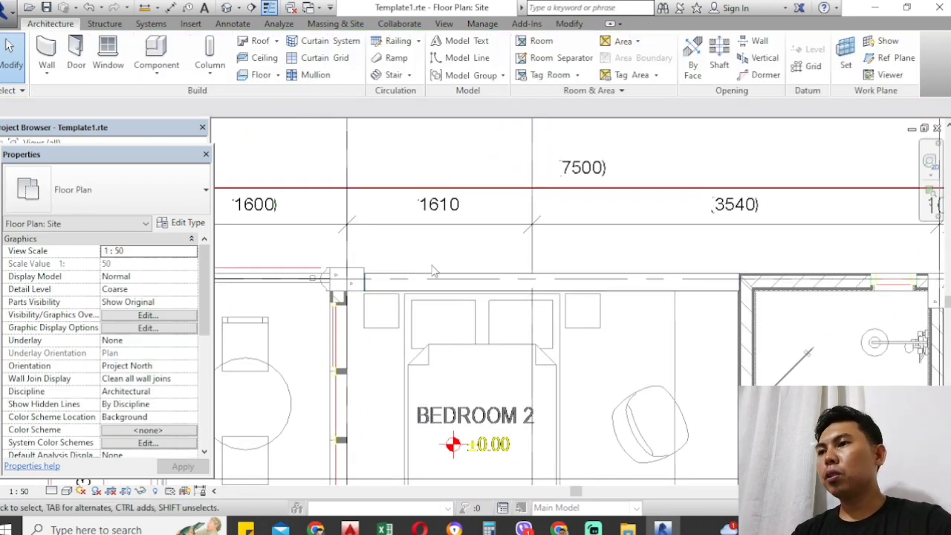
{"action": "scroll", "coordinate": [469, 289], "scroll_direction": "down", "scroll_amount": 1}
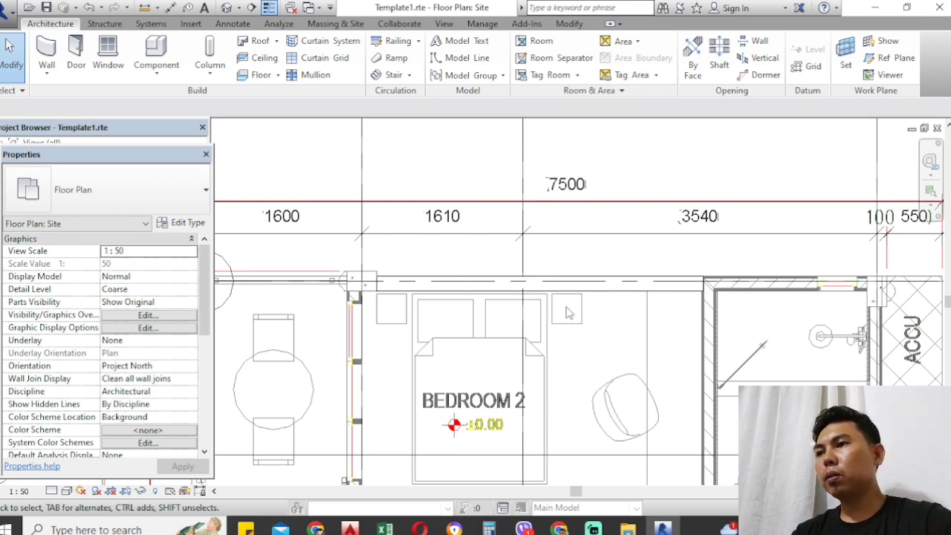
{"action": "scroll", "coordinate": [483, 286], "scroll_direction": "up", "scroll_amount": 1}
{"action": "left_click", "coordinate": [487, 281]}
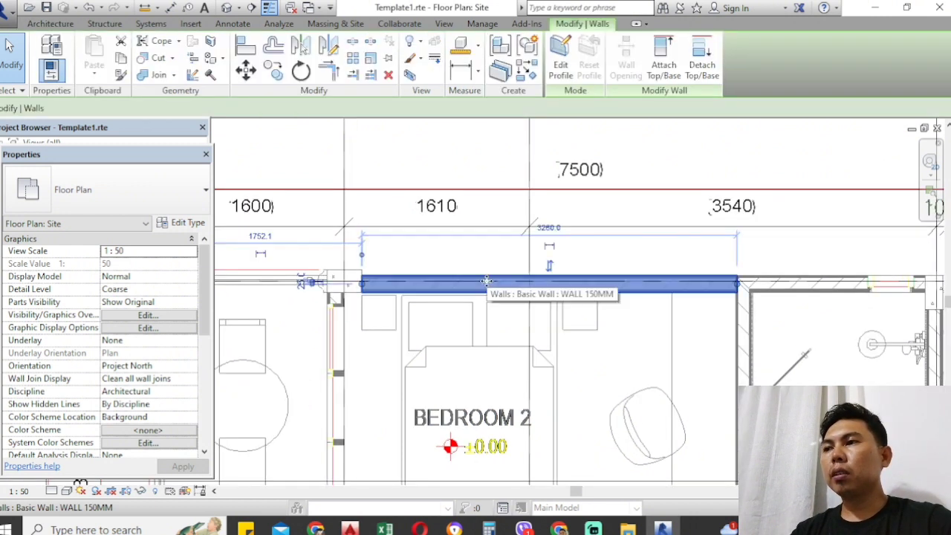
{"action": "scroll", "coordinate": [465, 268], "scroll_direction": "up", "scroll_amount": 1}
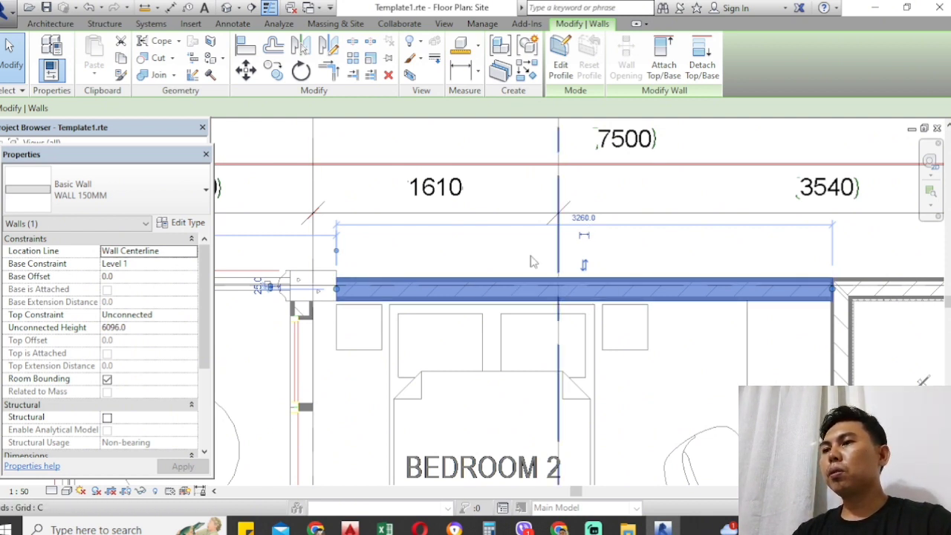
{"action": "scroll", "coordinate": [520, 258], "scroll_direction": "down", "scroll_amount": 1}
{"action": "scroll", "coordinate": [520, 258], "scroll_direction": "down", "scroll_amount": 1}
{"action": "middle_click_drag", "start_coordinate": [484, 239], "coordinate": [548, 272]}
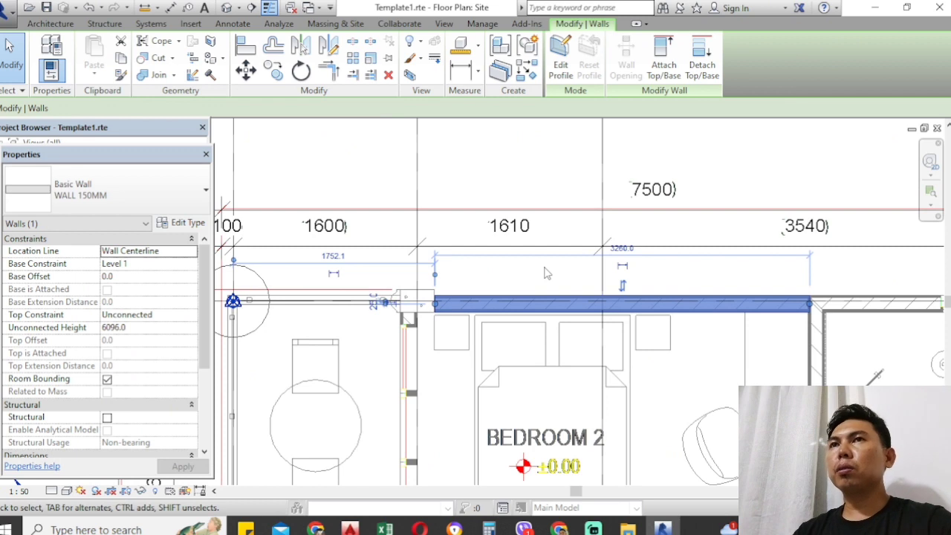
{"action": "left_click", "coordinate": [542, 275]}
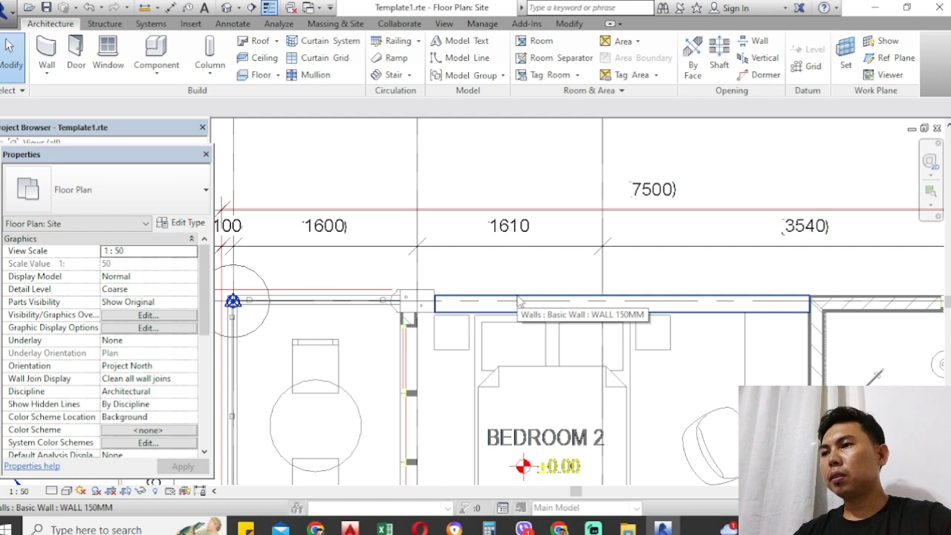
{"action": "scroll", "coordinate": [490, 268], "scroll_direction": "down", "scroll_amount": 1}
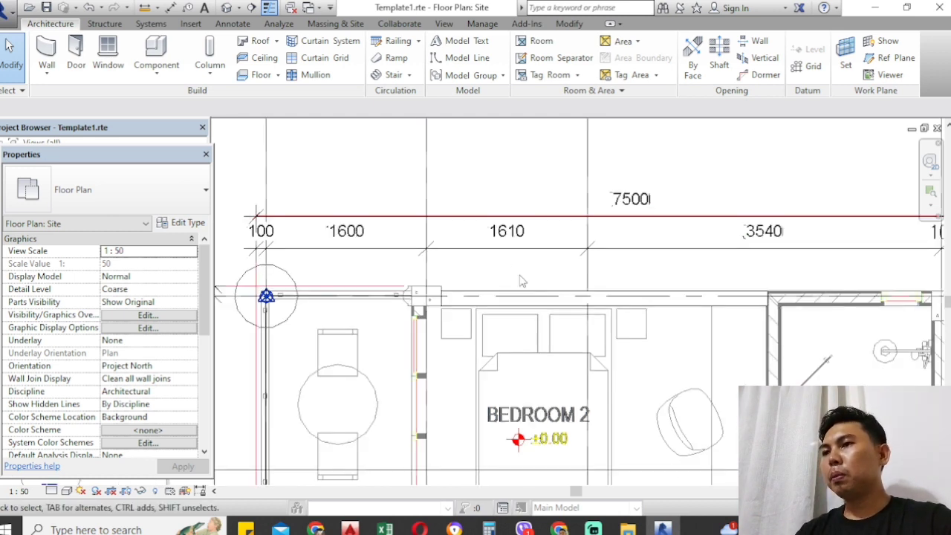
{"action": "middle_click_drag", "start_coordinate": [615, 316], "coordinate": [601, 310]}
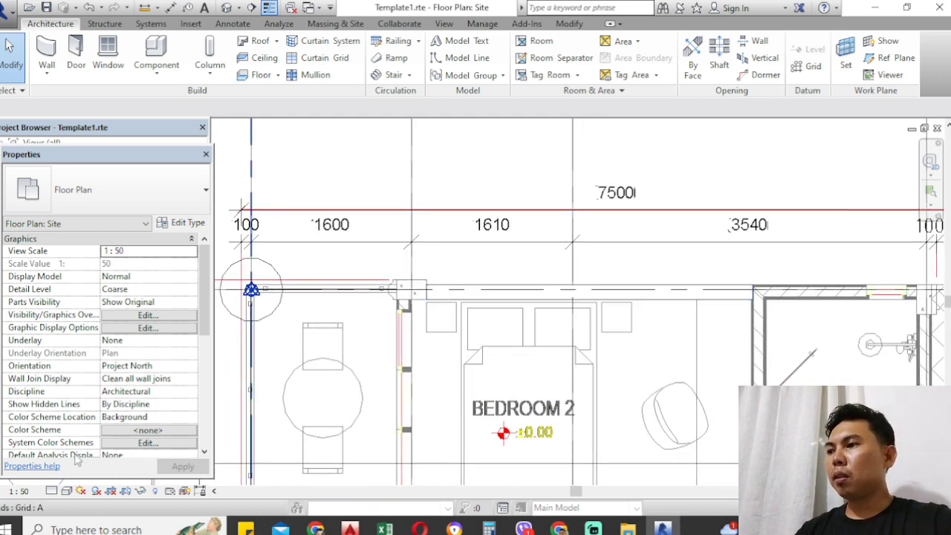
Set the Site floor plan view's detail level to Fine and its visual style to Wireframe.
{"action": "left_click", "coordinate": [53, 490]}
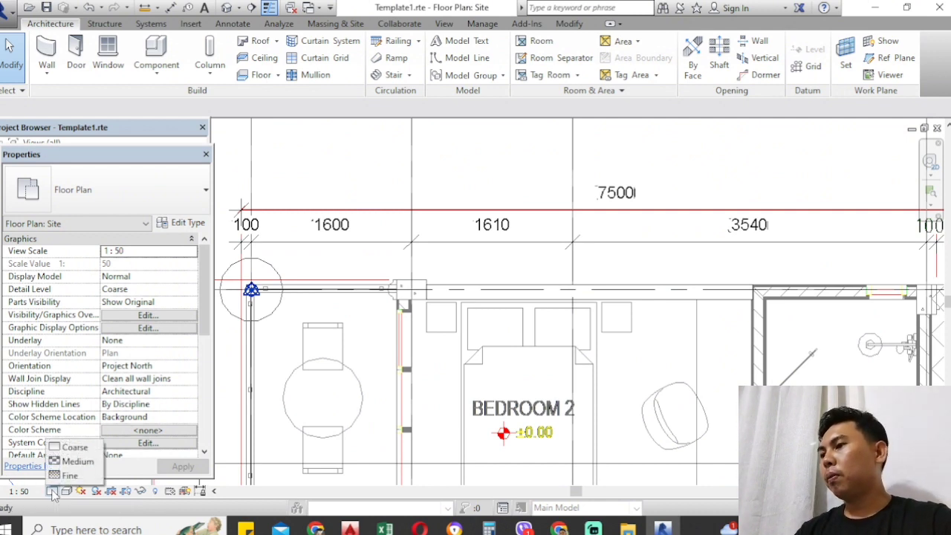
{"action": "left_click", "coordinate": [68, 477]}
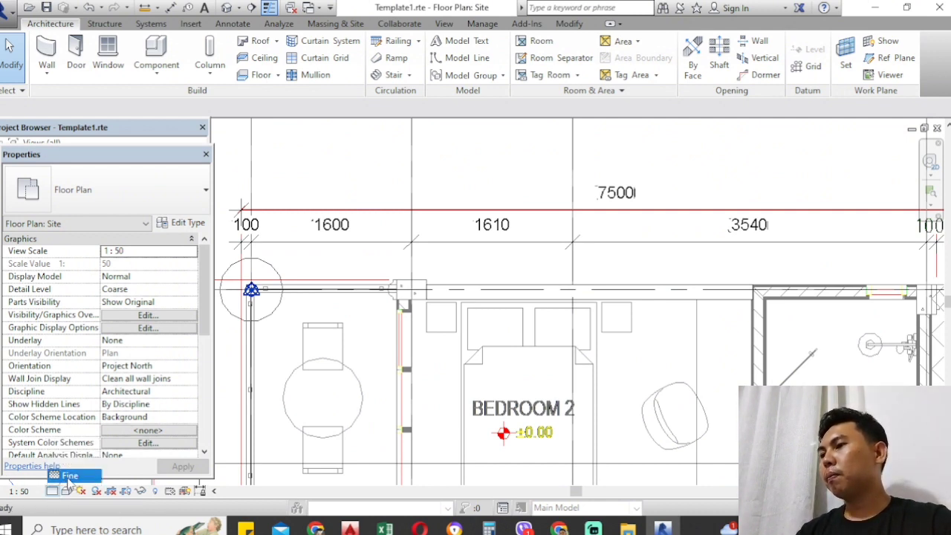
{"action": "left_click", "coordinate": [67, 490]}
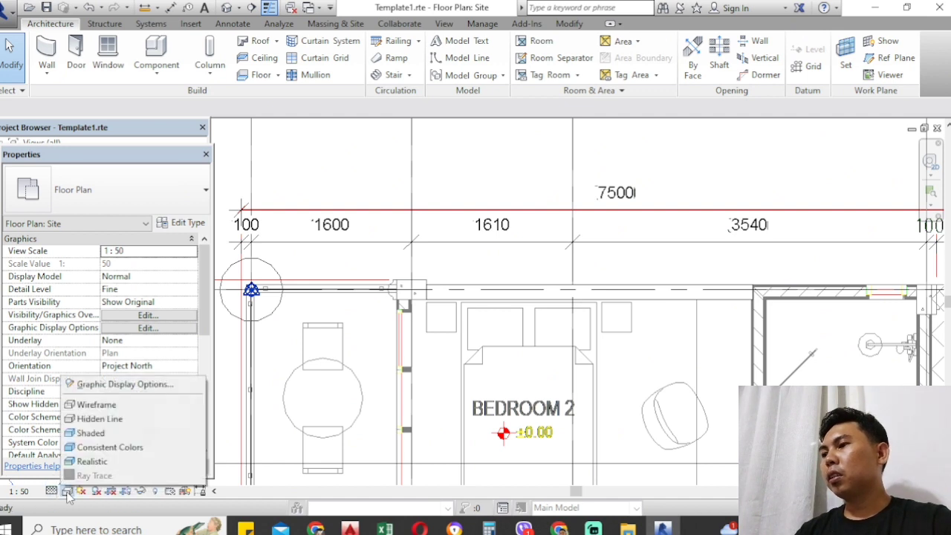
{"action": "left_click", "coordinate": [95, 405]}
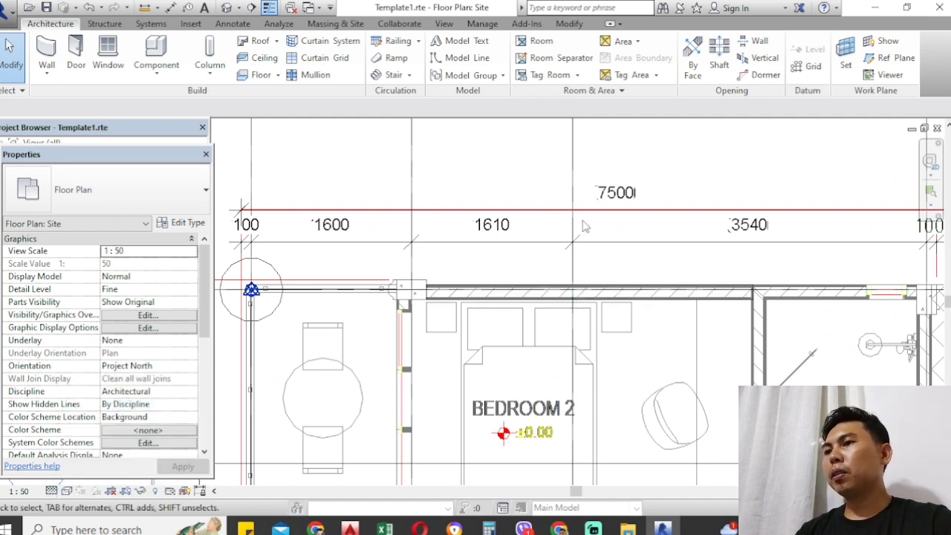
Inspect the wall above Bedroom 2 in wireframe against the hatched wall of the imported plan.
{"action": "scroll", "coordinate": [468, 292], "scroll_direction": "up", "scroll_amount": 3}
{"action": "scroll", "coordinate": [459, 285], "scroll_direction": "down", "scroll_amount": 1}
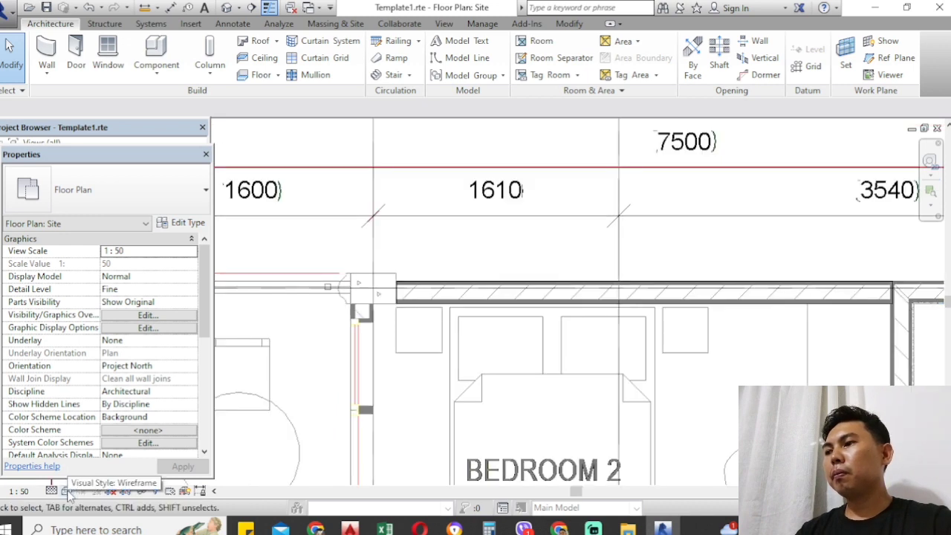
{"action": "left_click", "coordinate": [427, 292]}
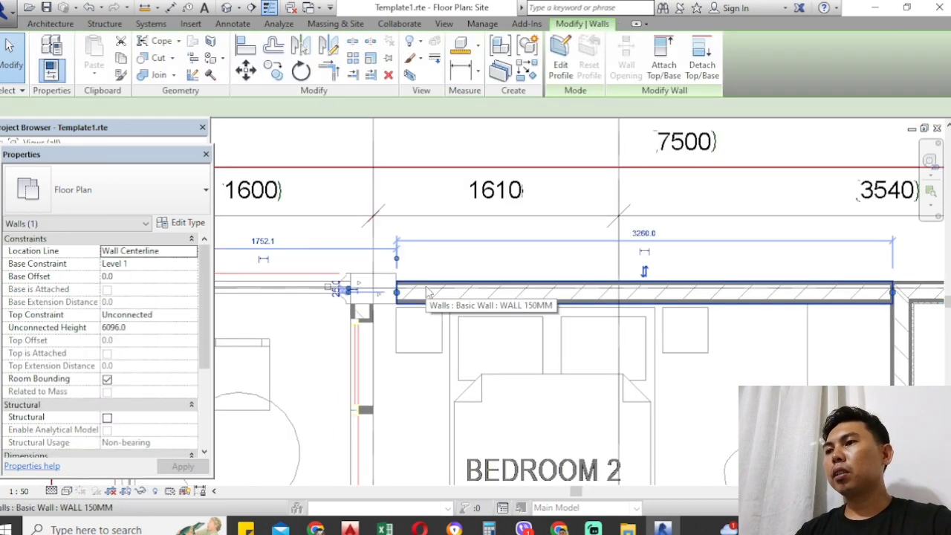
{"action": "scroll", "coordinate": [437, 295], "scroll_direction": "up", "scroll_amount": 2}
{"action": "scroll", "coordinate": [463, 283], "scroll_direction": "down", "scroll_amount": 3}
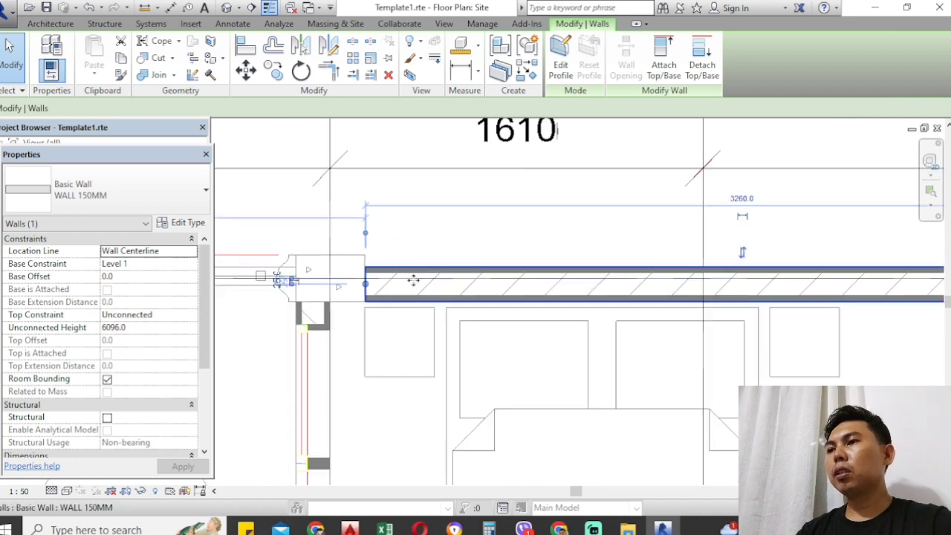
{"action": "key", "text": "Escape"}
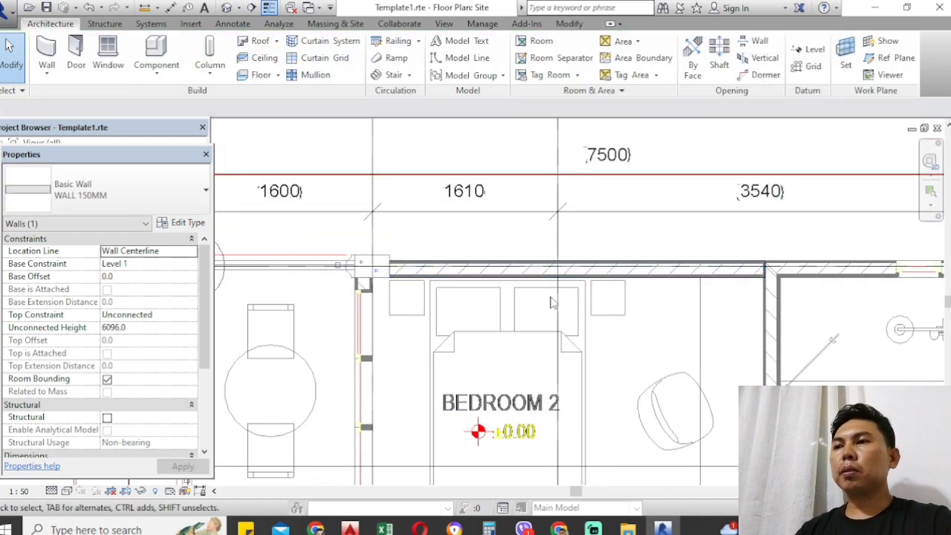
{"action": "scroll", "coordinate": [654, 280], "scroll_direction": "up", "scroll_amount": 1}
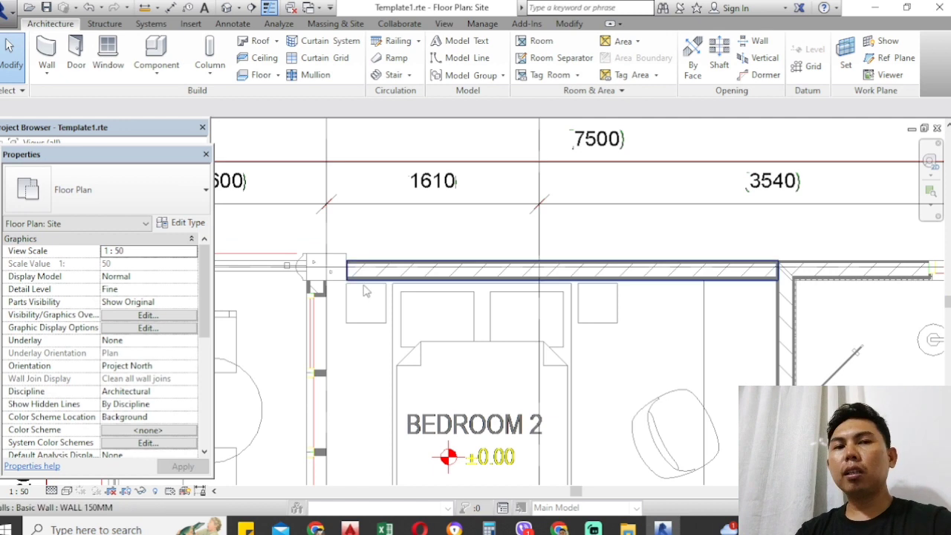
{"action": "scroll", "coordinate": [370, 273], "scroll_direction": "up", "scroll_amount": 1}
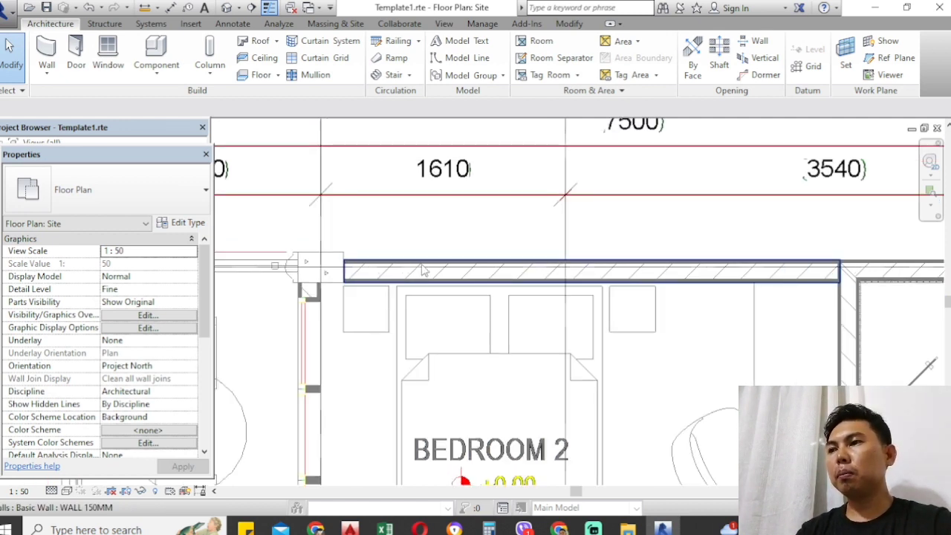
{"action": "scroll", "coordinate": [422, 271], "scroll_direction": "down", "scroll_amount": 2}
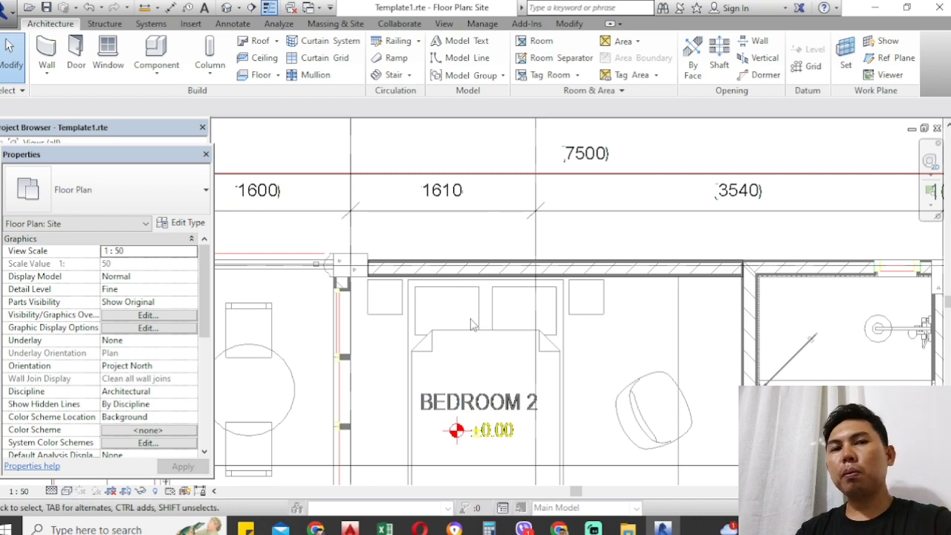
Change the view's visual style to Consistent Colors and check the wall above Bedroom 2.
{"action": "left_click", "coordinate": [67, 492]}
{"action": "left_click", "coordinate": [97, 447]}
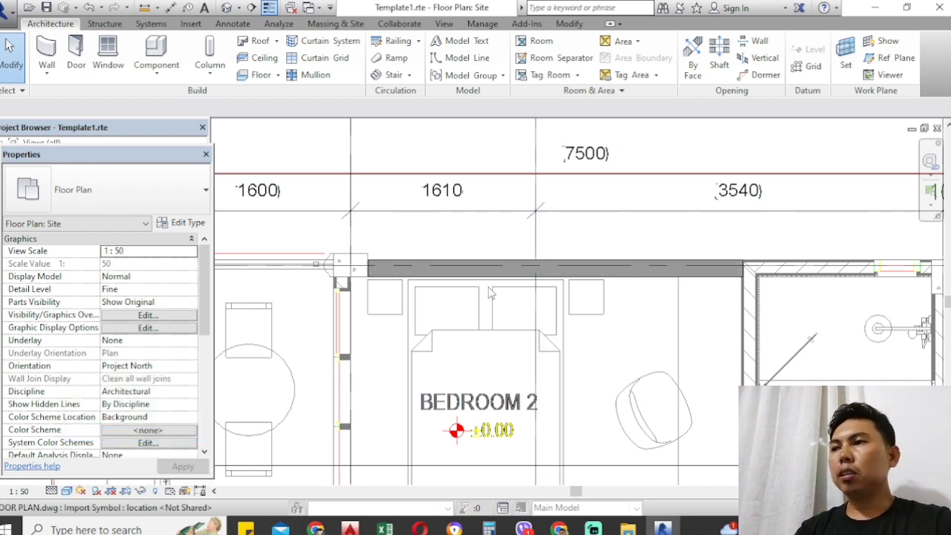
{"action": "scroll", "coordinate": [421, 273], "scroll_direction": "up", "scroll_amount": 1}
{"action": "scroll", "coordinate": [570, 294], "scroll_direction": "down", "scroll_amount": 1}
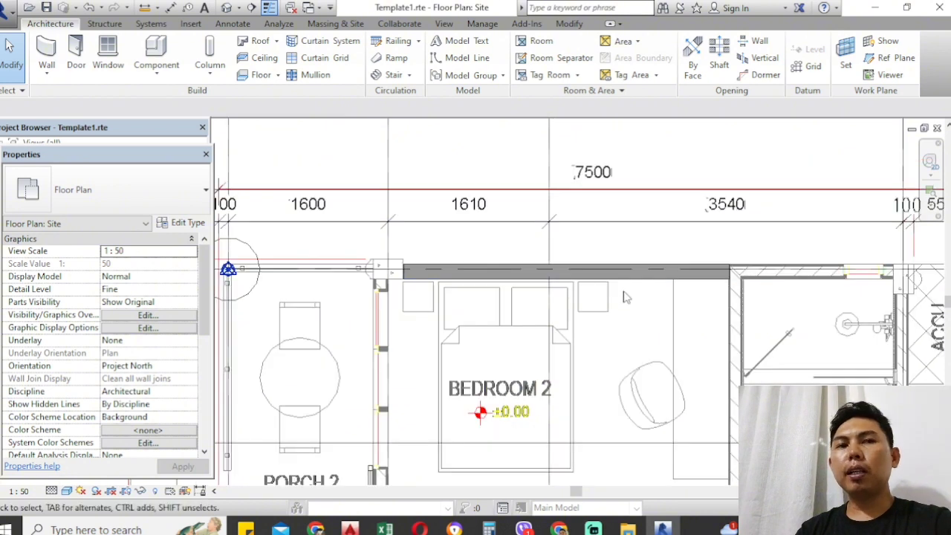
{"action": "scroll", "coordinate": [604, 297], "scroll_direction": "down", "scroll_amount": 1}
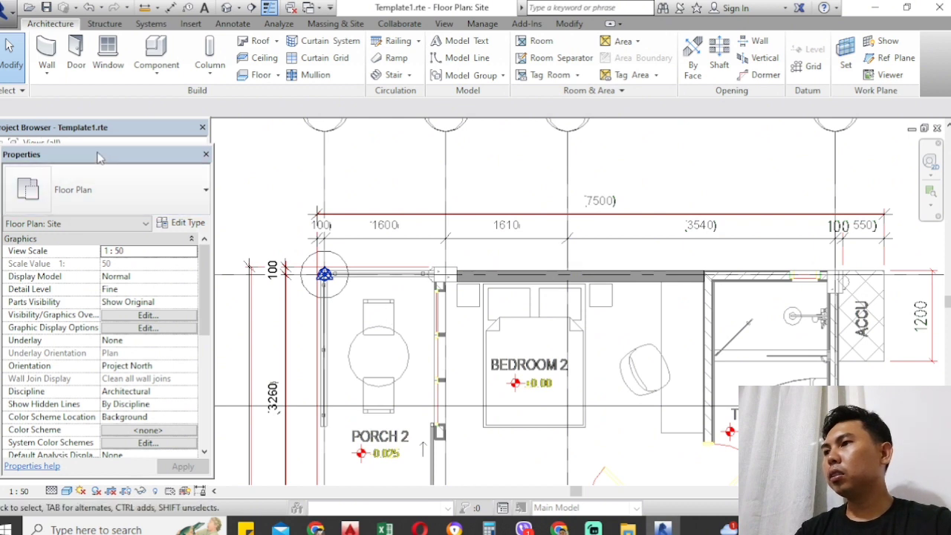
With selection of underlay elements allowed, set the draw layer of the imported FLOOR PLAN.dwg to Foreground.
{"action": "left_click", "coordinate": [22, 91]}
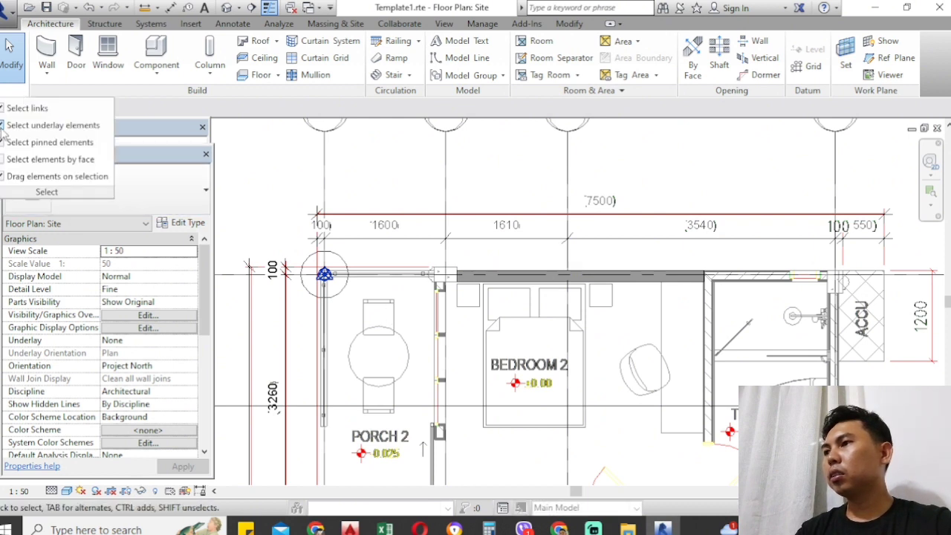
{"action": "left_click", "coordinate": [8, 125]}
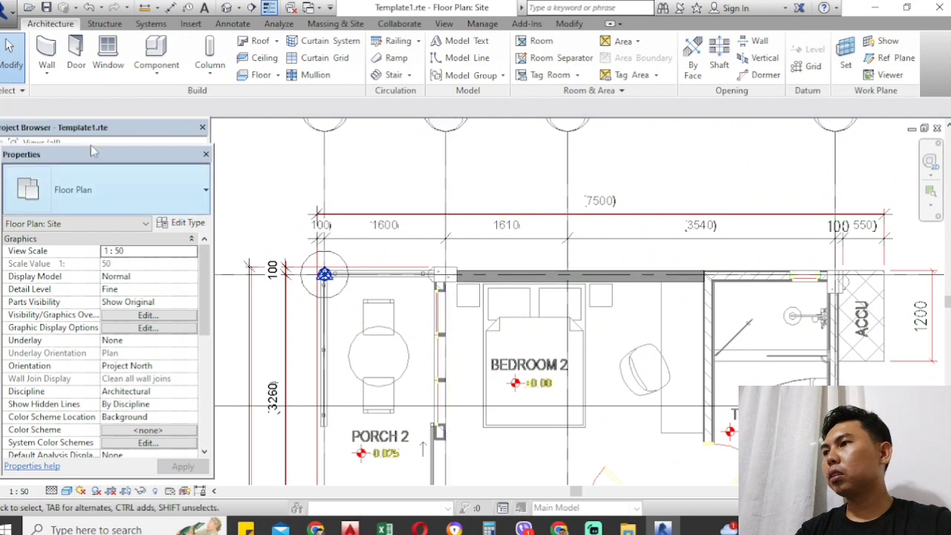
{"action": "left_click", "coordinate": [18, 93]}
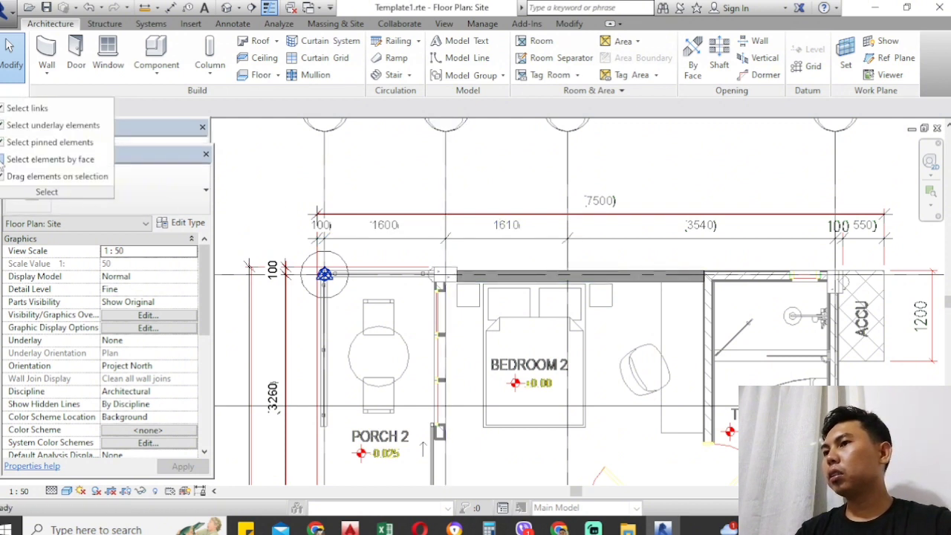
{"action": "left_click", "coordinate": [491, 318]}
{"action": "scroll", "coordinate": [446, 305], "scroll_direction": "down", "scroll_amount": 3}
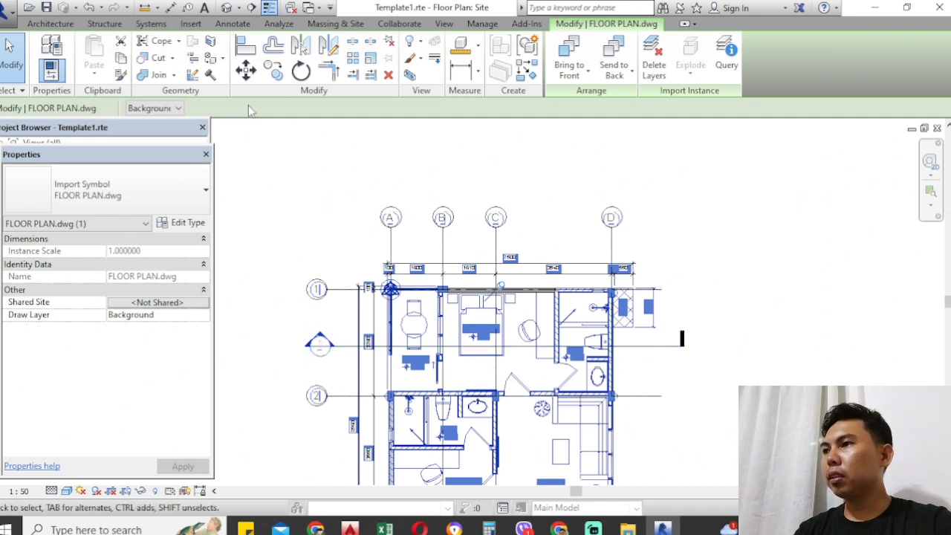
{"action": "left_click", "coordinate": [178, 109]}
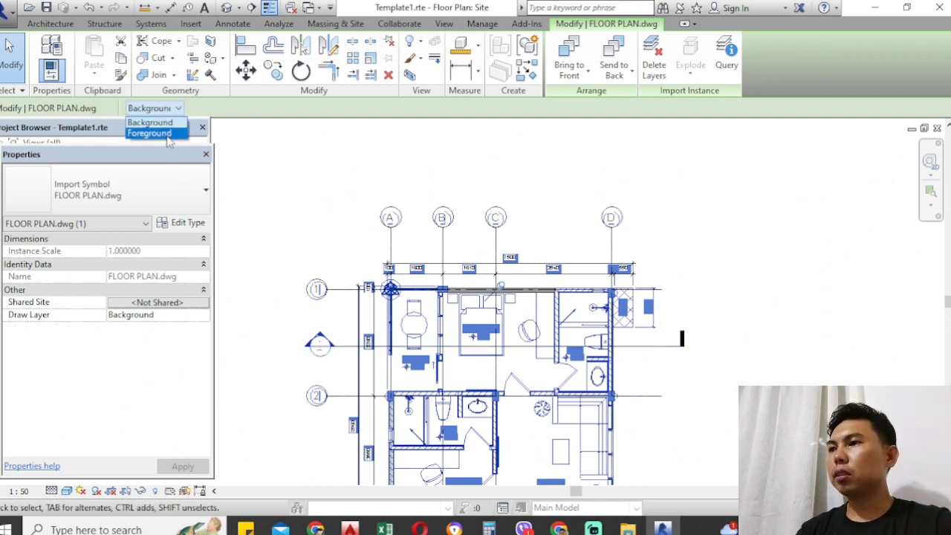
{"action": "left_click", "coordinate": [168, 136]}
{"action": "scroll", "coordinate": [524, 311], "scroll_direction": "up", "scroll_amount": 2}
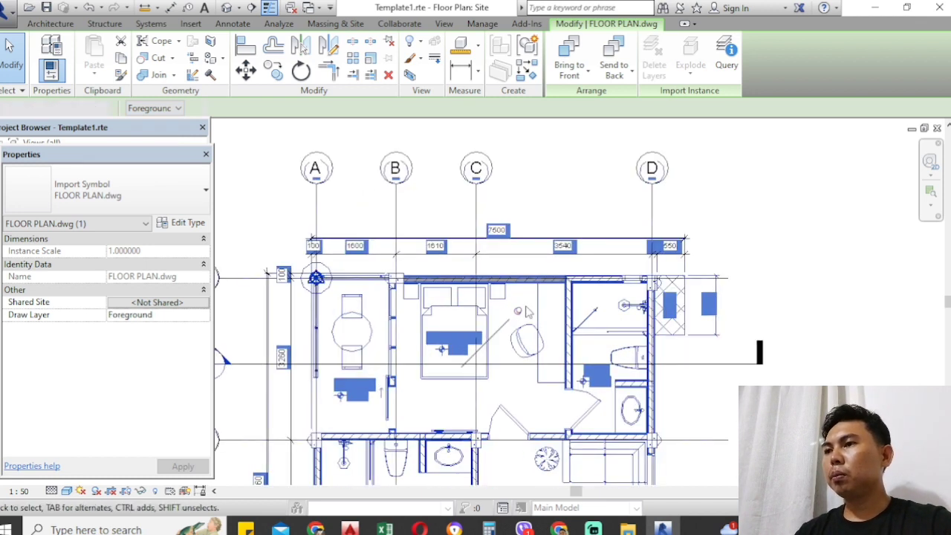
{"action": "key", "text": "Escape"}
{"action": "scroll", "coordinate": [450, 253], "scroll_direction": "up", "scroll_amount": 3}
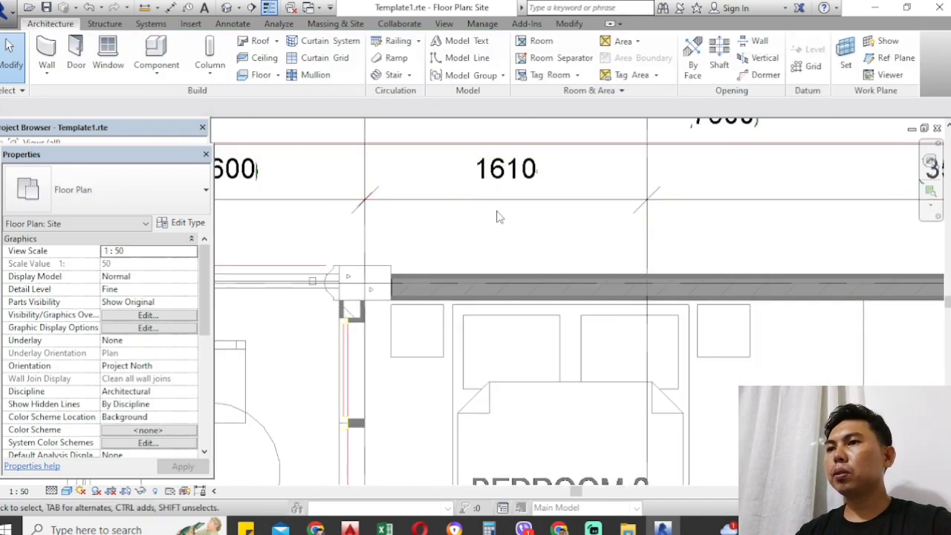
Examine how the lines of the imported plan show over the modelled wall above Bedroom 2.
{"action": "scroll", "coordinate": [498, 217], "scroll_direction": "down", "scroll_amount": 2}
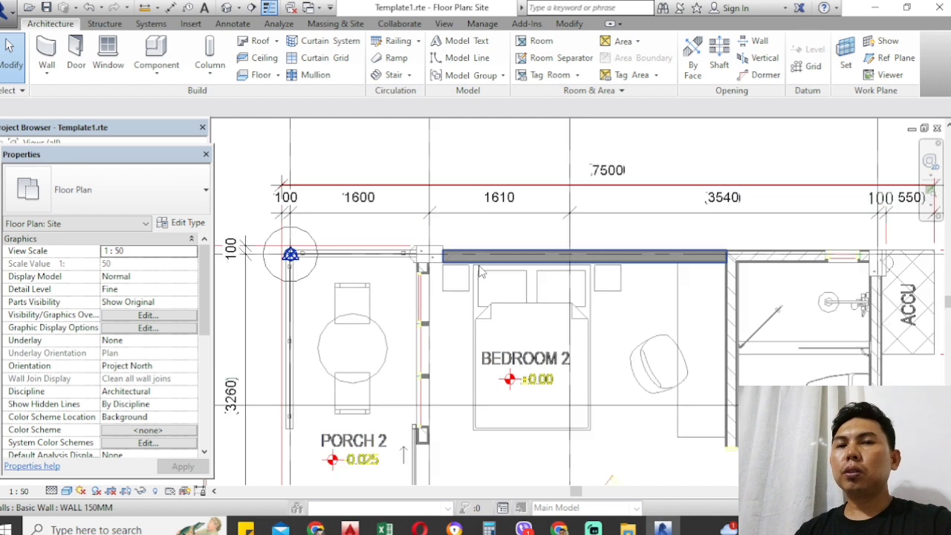
{"action": "scroll", "coordinate": [458, 256], "scroll_direction": "up", "scroll_amount": 2}
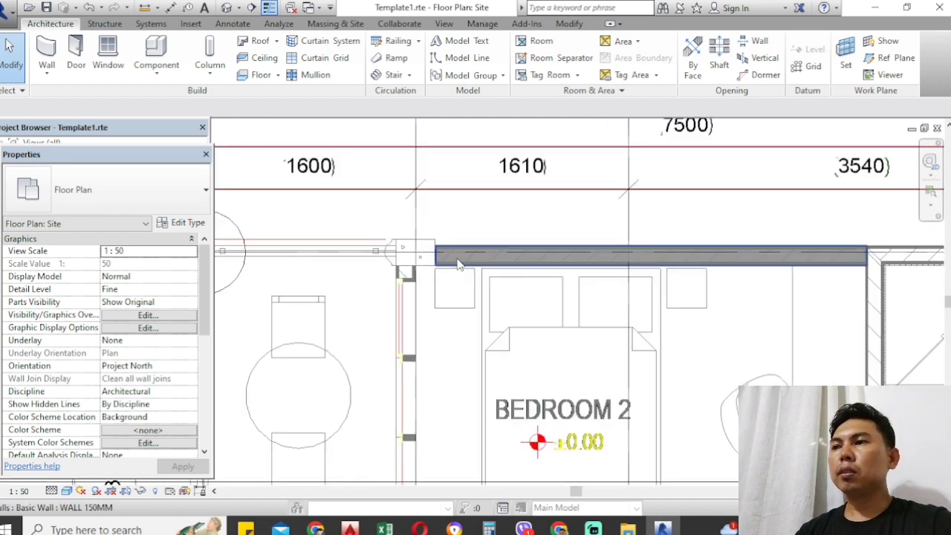
{"action": "scroll", "coordinate": [480, 253], "scroll_direction": "up", "scroll_amount": 2}
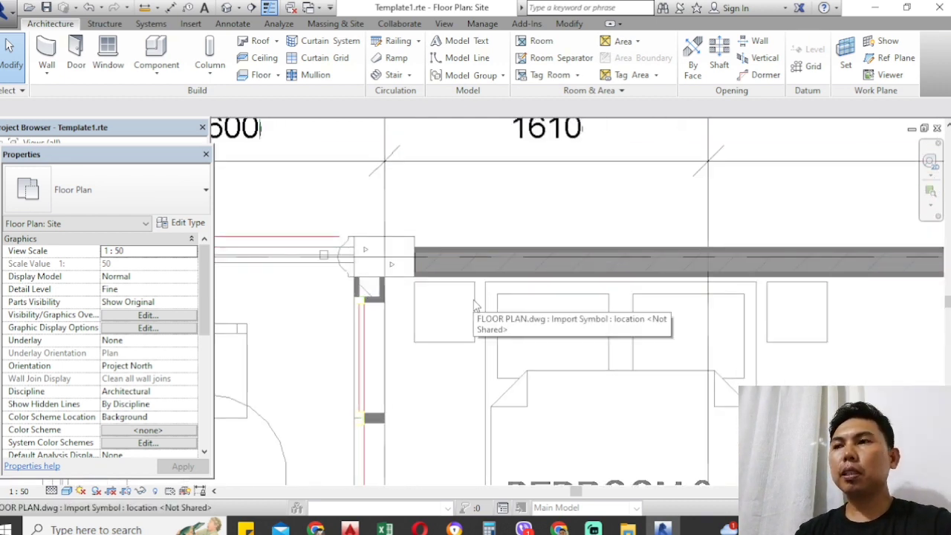
{"action": "scroll", "coordinate": [455, 273], "scroll_direction": "down", "scroll_amount": 1}
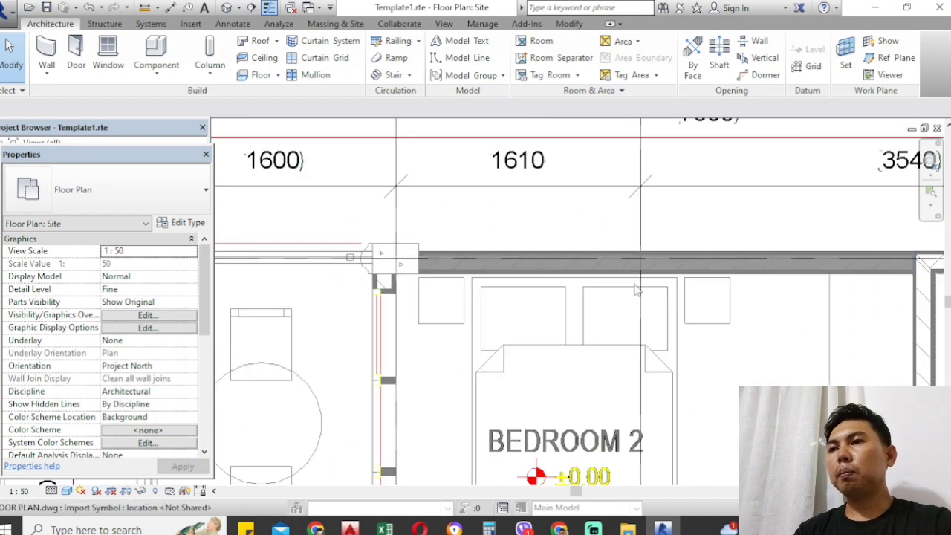
{"action": "scroll", "coordinate": [554, 264], "scroll_direction": "down", "scroll_amount": 1}
{"action": "scroll", "coordinate": [842, 279], "scroll_direction": "up", "scroll_amount": 2}
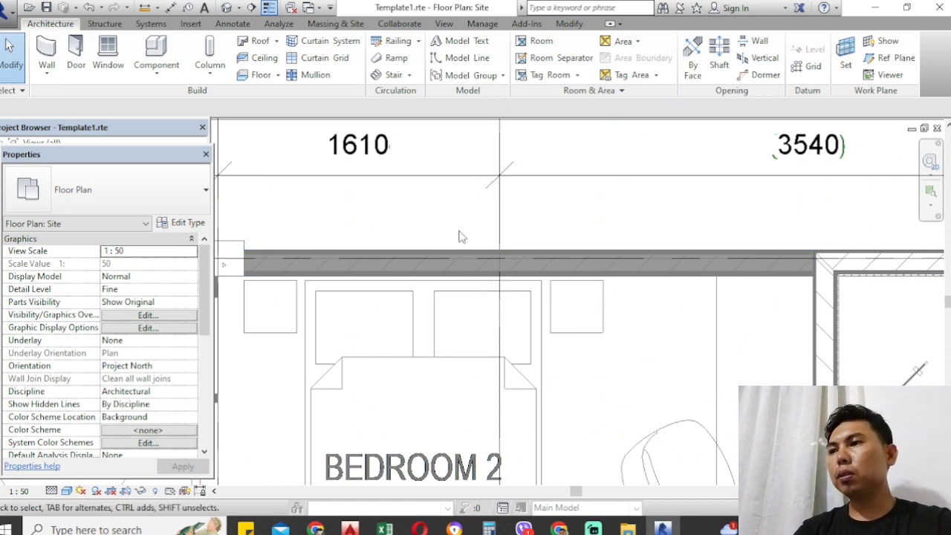
{"action": "scroll", "coordinate": [753, 300], "scroll_direction": "down", "scroll_amount": 2}
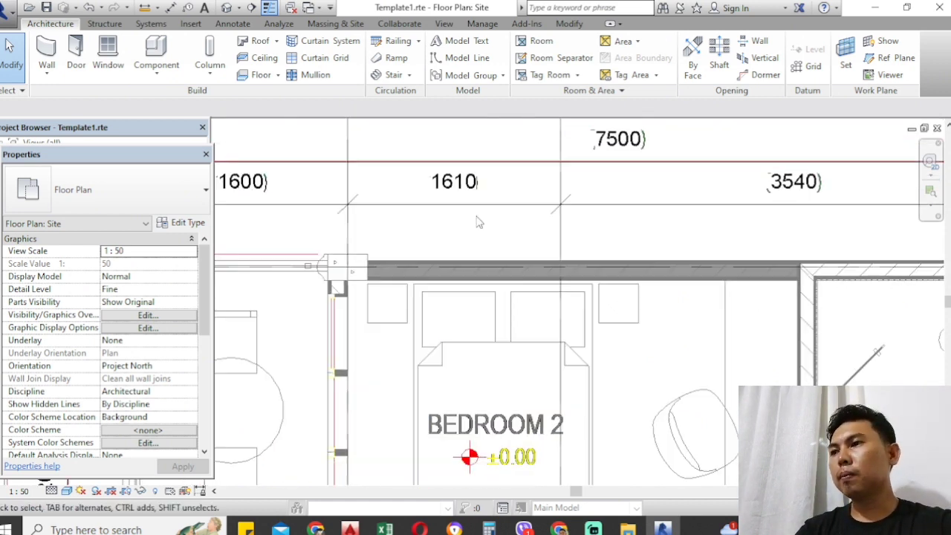
{"action": "left_click", "coordinate": [501, 269]}
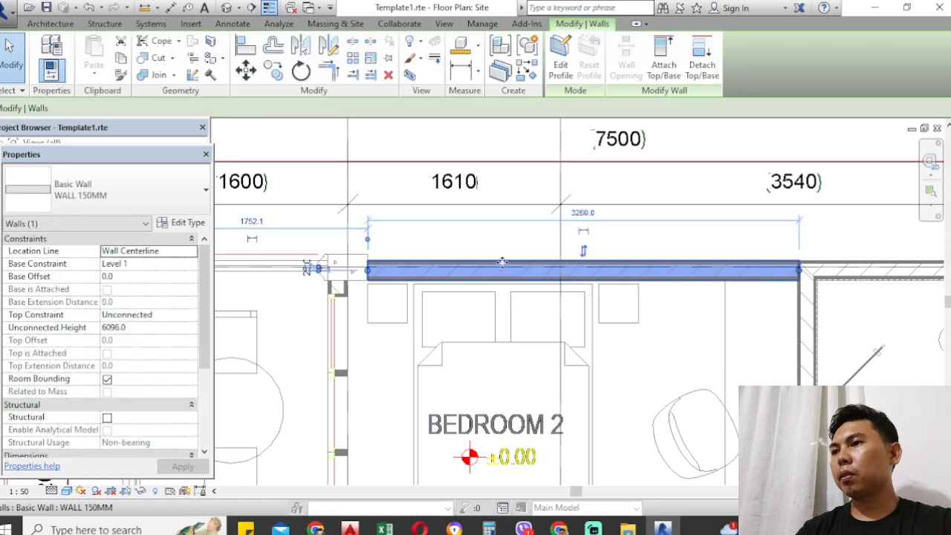
{"action": "key", "text": "Escape"}
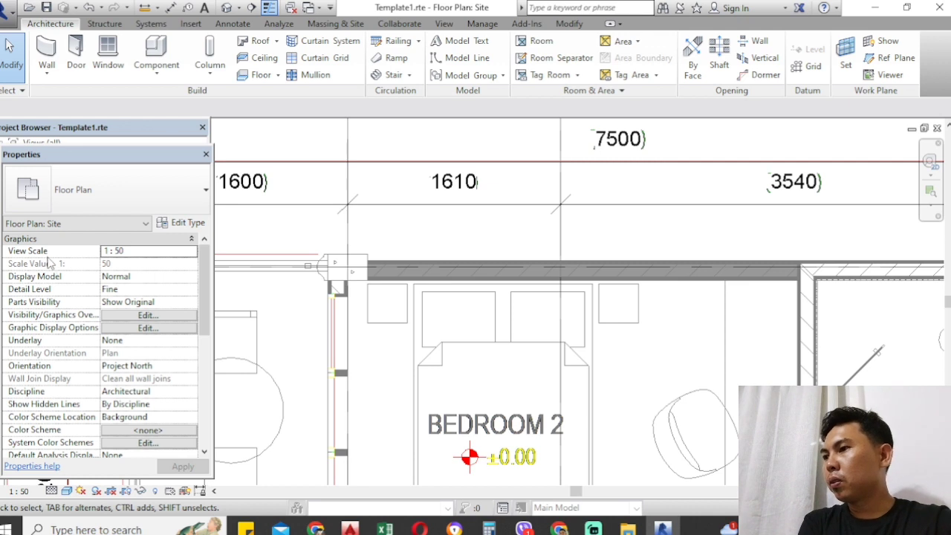
Open the Site view's Visibility/Graphic Overrides and locate the Walls model category.
{"action": "scroll", "coordinate": [68, 311], "scroll_direction": "down", "scroll_amount": 3}
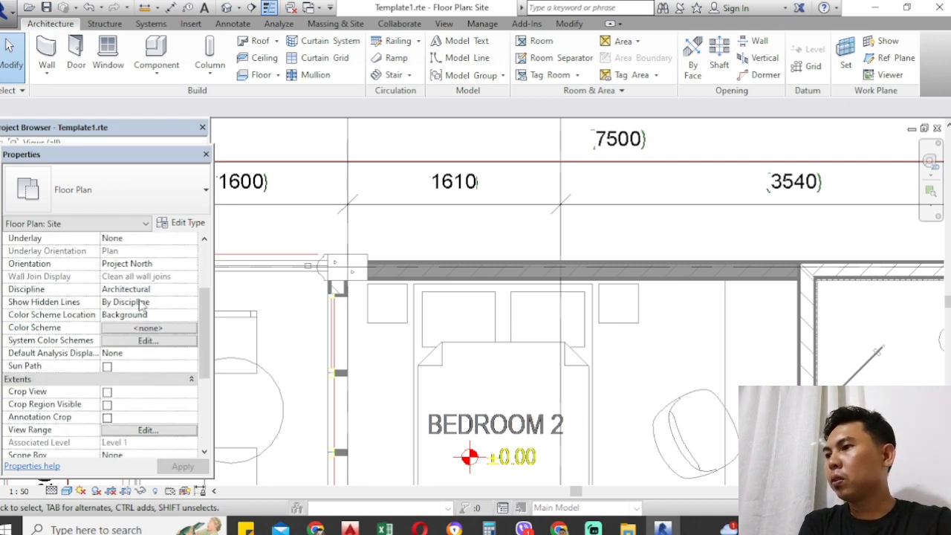
{"action": "scroll", "coordinate": [127, 327], "scroll_direction": "down", "scroll_amount": 2}
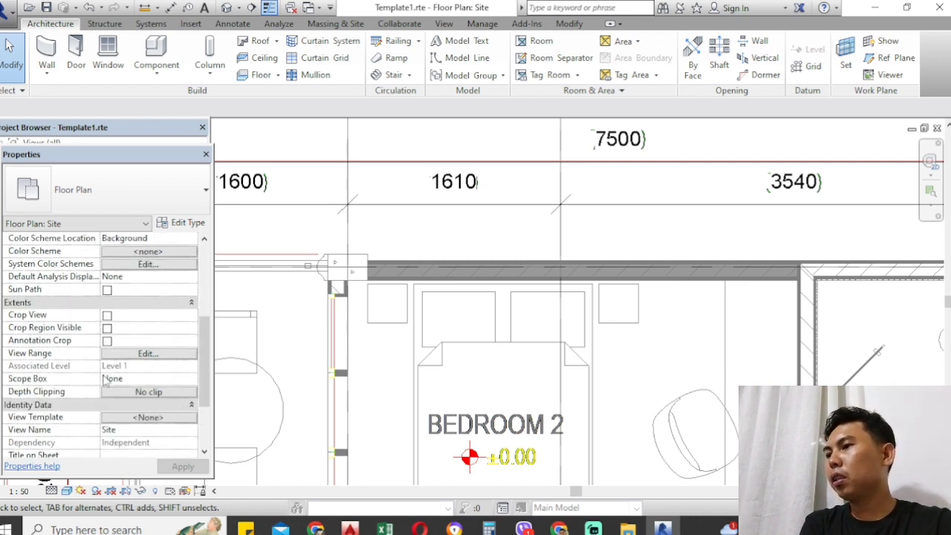
{"action": "scroll", "coordinate": [108, 361], "scroll_direction": "down", "scroll_amount": 3}
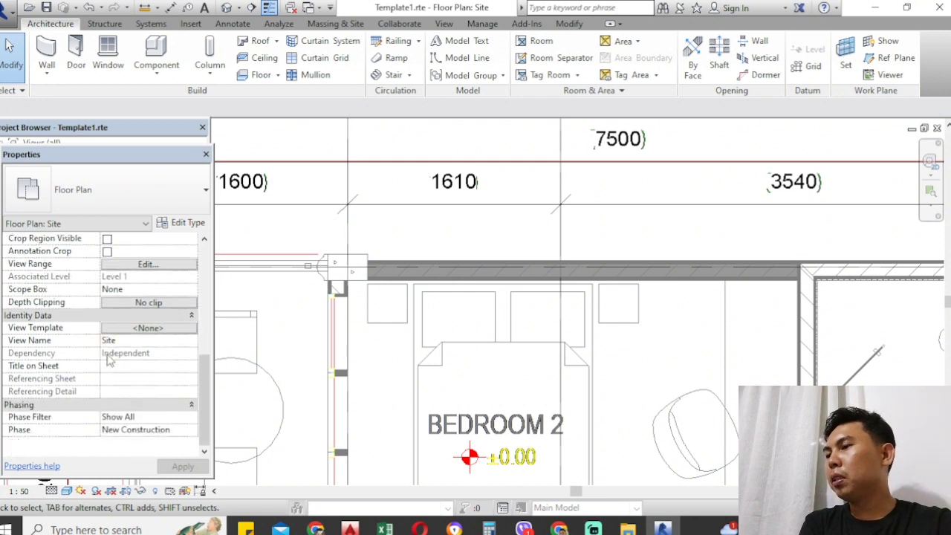
{"action": "scroll", "coordinate": [108, 359], "scroll_direction": "up", "scroll_amount": 2}
{"action": "scroll", "coordinate": [109, 359], "scroll_direction": "up", "scroll_amount": 3}
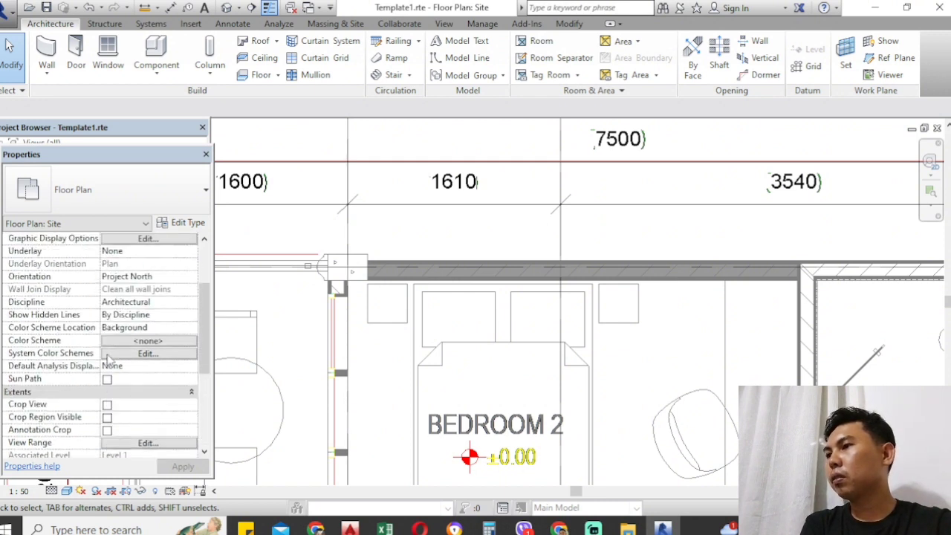
{"action": "scroll", "coordinate": [108, 359], "scroll_direction": "up", "scroll_amount": 3}
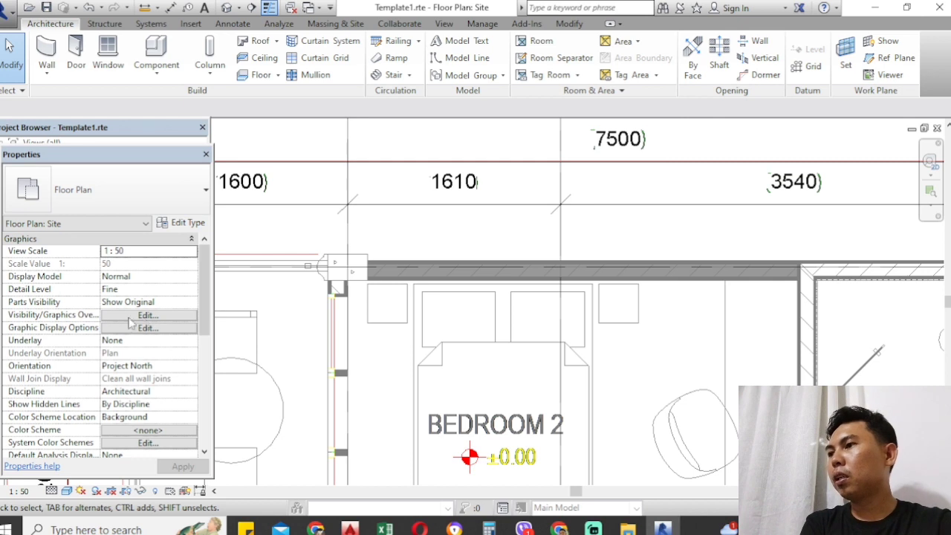
{"action": "left_click", "coordinate": [145, 315]}
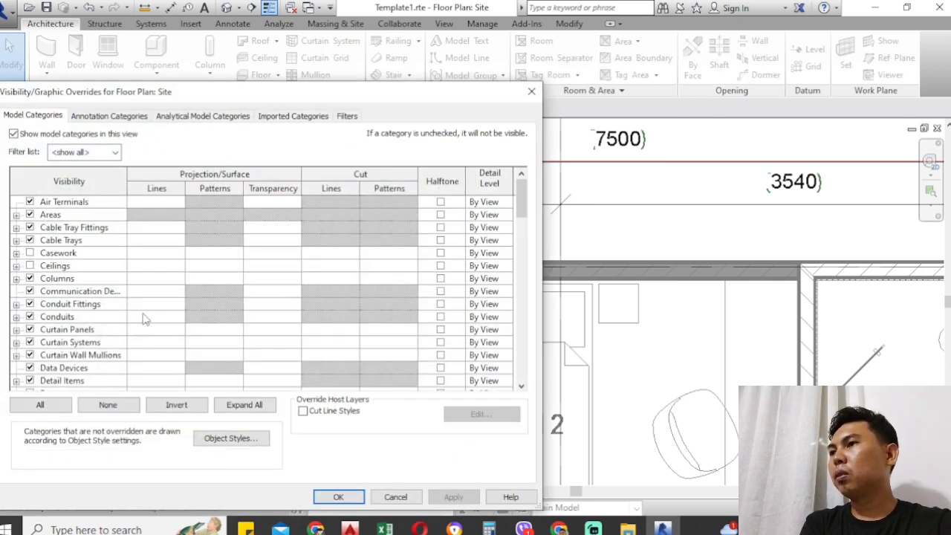
{"action": "left_click_drag", "start_coordinate": [228, 98], "coordinate": [366, 96]}
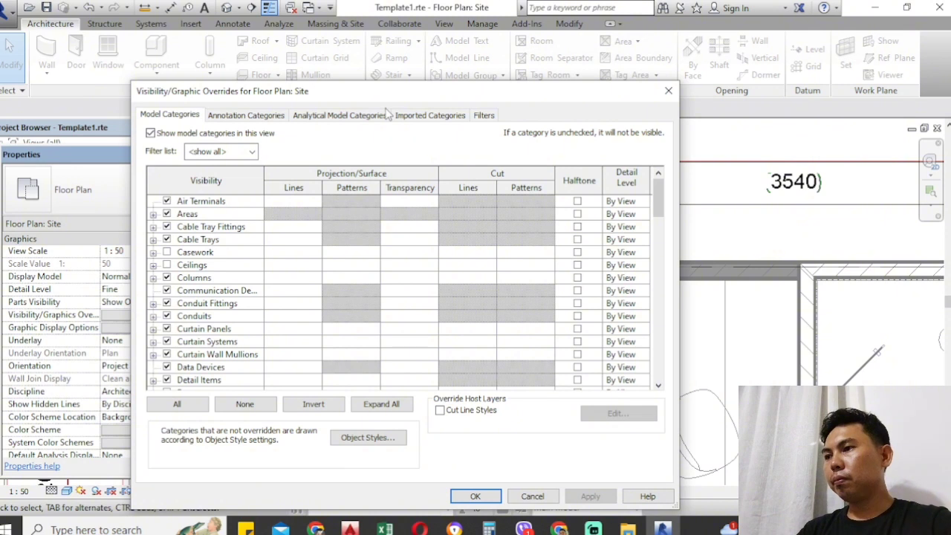
{"action": "left_click_drag", "start_coordinate": [509, 95], "coordinate": [471, 78]}
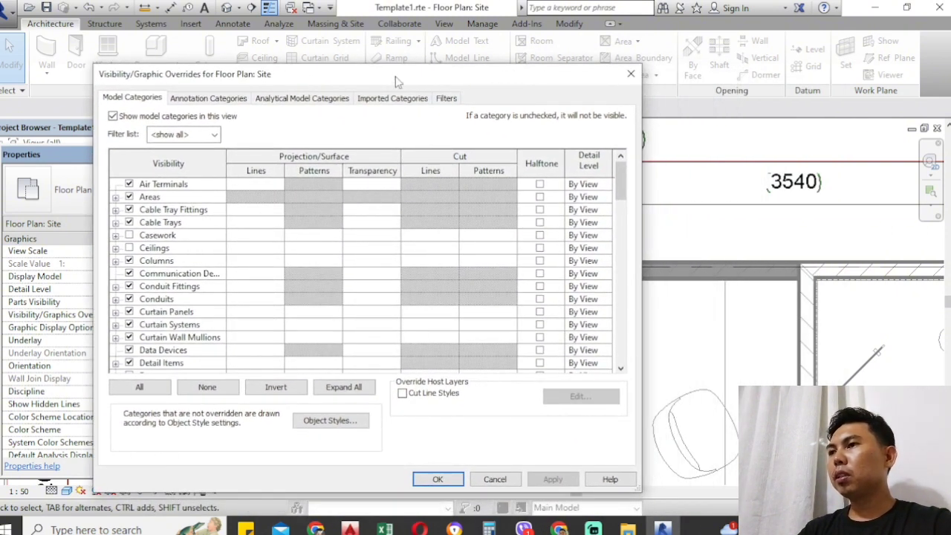
{"action": "left_click_drag", "start_coordinate": [396, 80], "coordinate": [365, 75]}
{"action": "scroll", "coordinate": [155, 253], "scroll_direction": "down", "scroll_amount": 3}
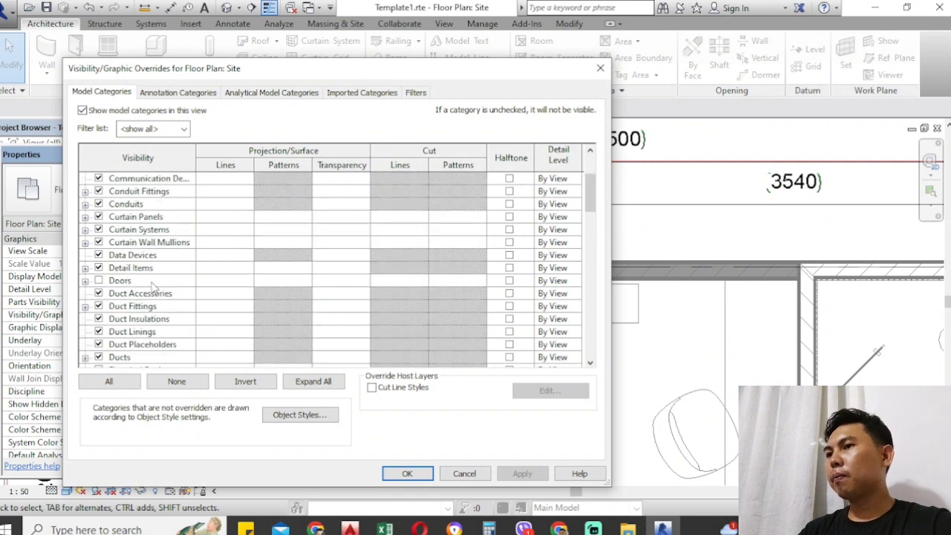
{"action": "scroll", "coordinate": [152, 283], "scroll_direction": "down", "scroll_amount": 1}
{"action": "left_click_drag", "start_coordinate": [592, 213], "coordinate": [588, 364]}
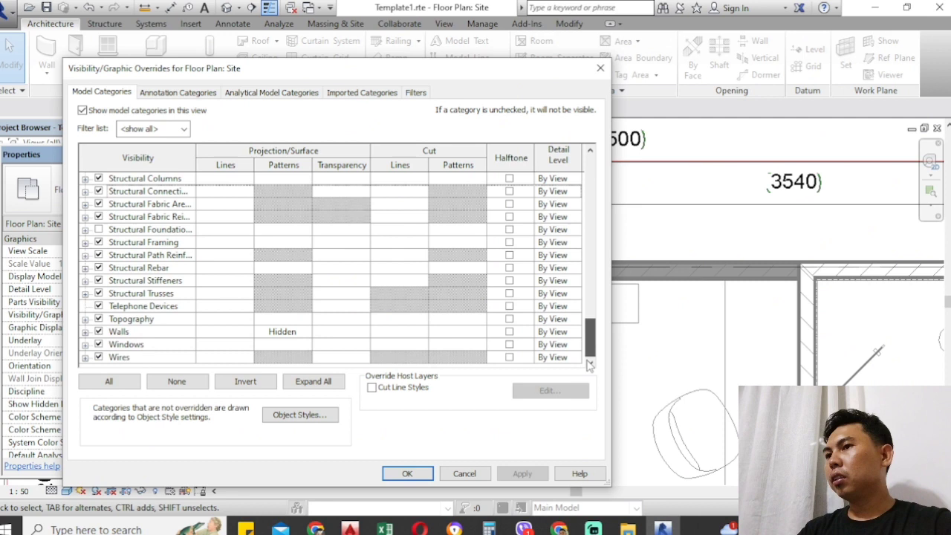
{"action": "mouse_move", "coordinate": [593, 359]}
{"action": "left_mouse_down"}
{"action": "mouse_move", "coordinate": [590, 216]}
{"action": "mouse_move", "coordinate": [590, 349]}
{"action": "left_mouse_up"}
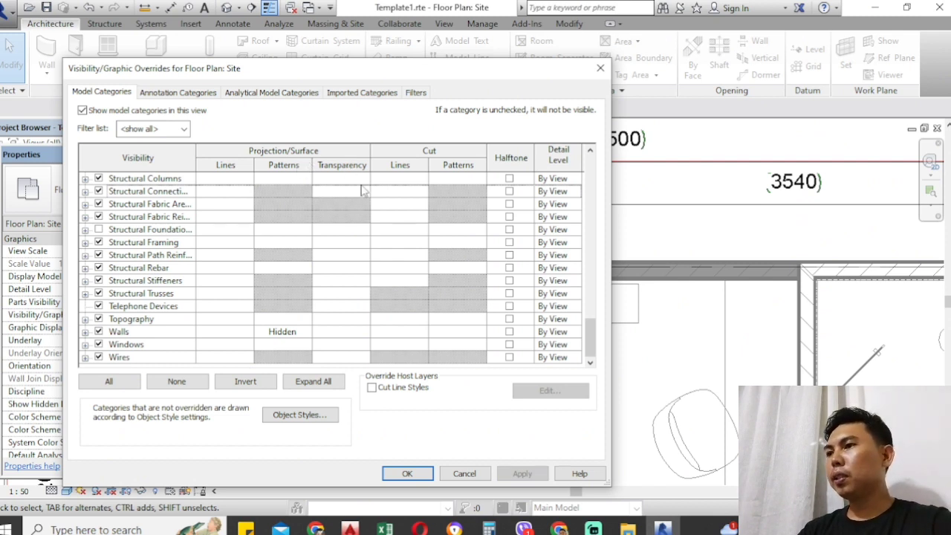
{"action": "left_click_drag", "start_coordinate": [332, 74], "coordinate": [449, 68]}
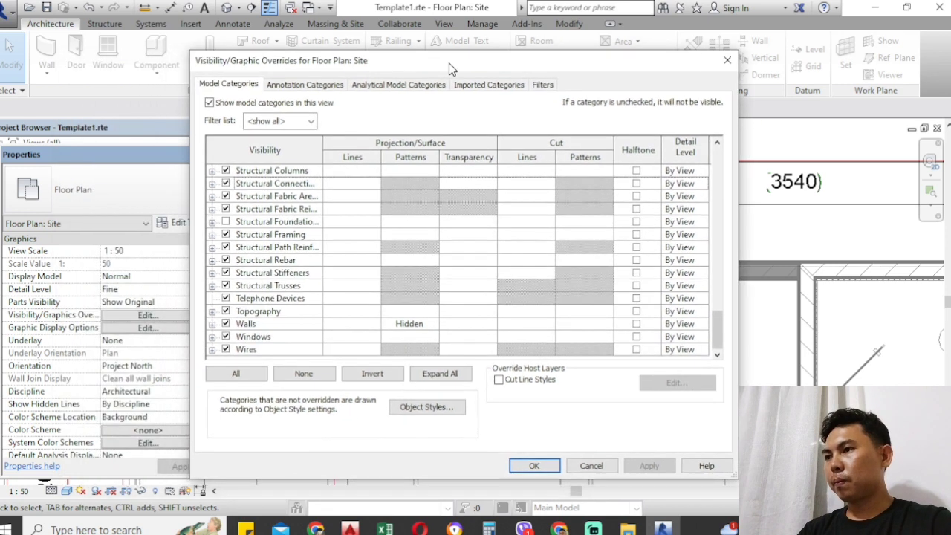
Override the Walls category's surface transparency to 58 and check the plan's hatch through the wall above Bedroom 2.
{"action": "left_click", "coordinate": [458, 326]}
{"action": "left_click", "coordinate": [466, 324]}
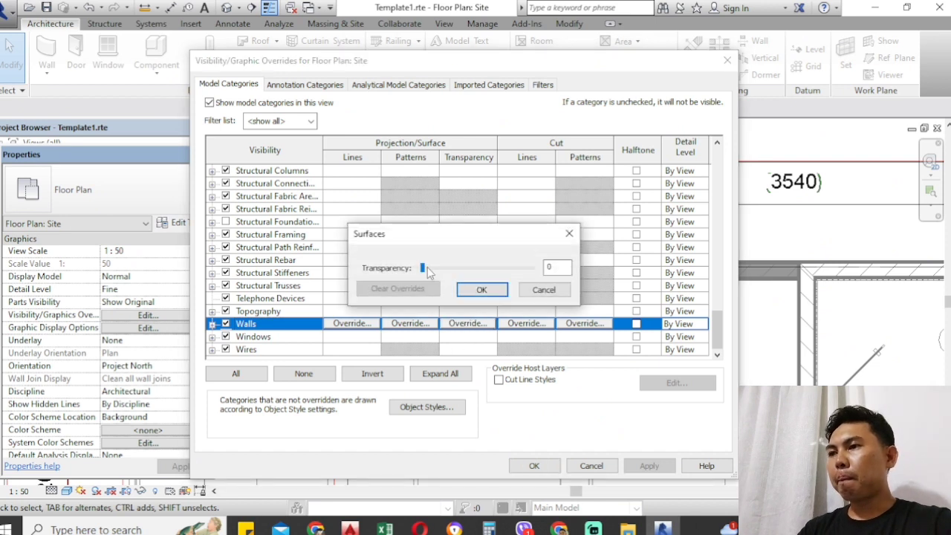
{"action": "left_click_drag", "start_coordinate": [425, 267], "coordinate": [481, 275]}
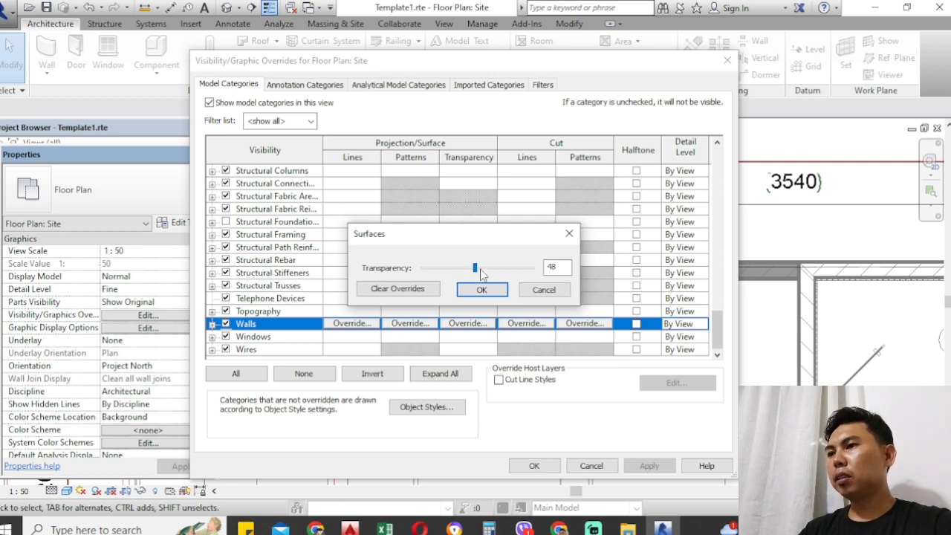
{"action": "left_click_drag", "start_coordinate": [482, 271], "coordinate": [511, 273]}
{"action": "left_click", "coordinate": [480, 271]}
{"action": "left_click_drag", "start_coordinate": [500, 272], "coordinate": [485, 272]}
{"action": "left_click", "coordinate": [489, 291]}
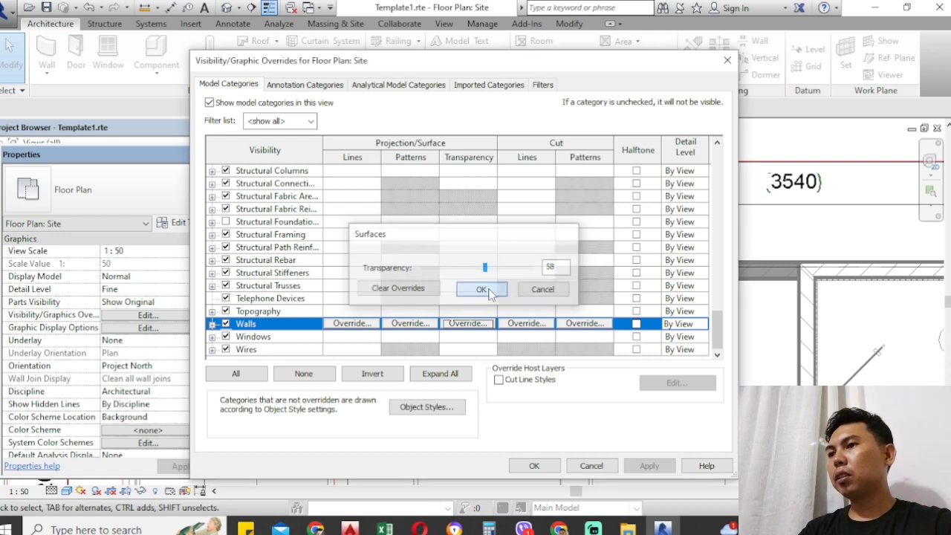
{"action": "left_click", "coordinate": [542, 465]}
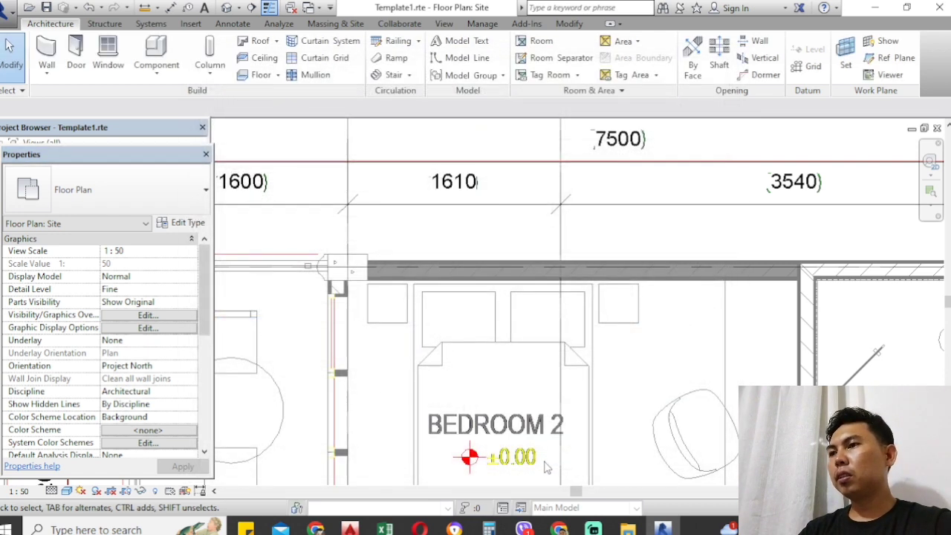
{"action": "scroll", "coordinate": [390, 293], "scroll_direction": "up", "scroll_amount": 1}
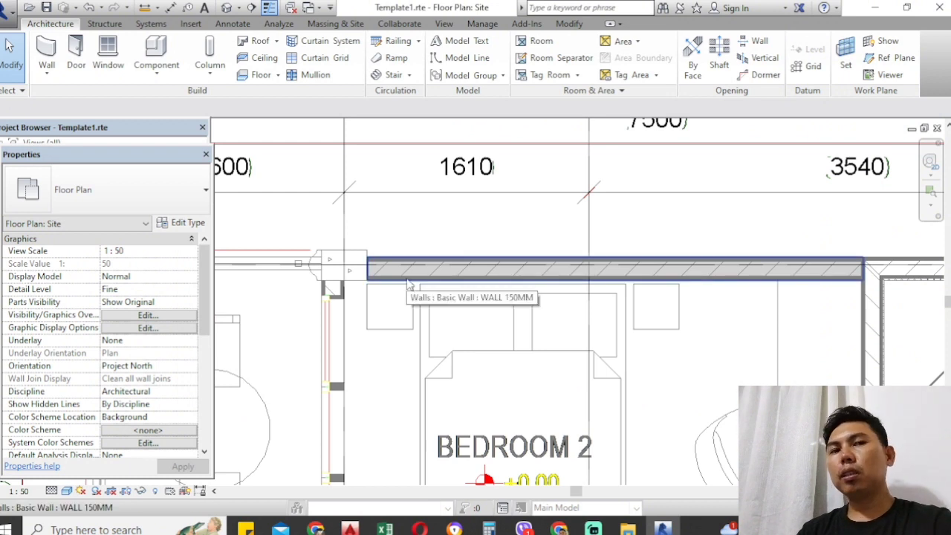
{"action": "scroll", "coordinate": [387, 266], "scroll_direction": "up", "scroll_amount": 5}
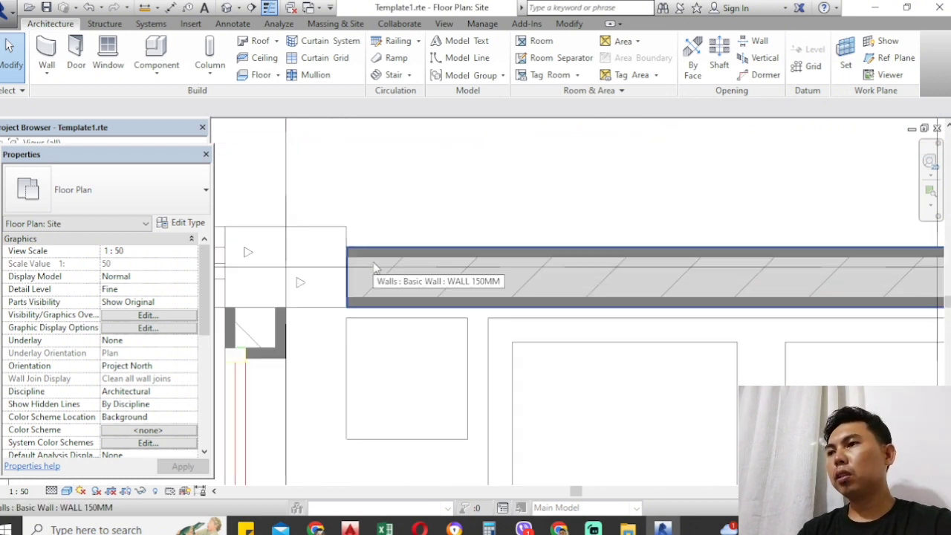
{"action": "scroll", "coordinate": [372, 273], "scroll_direction": "down", "scroll_amount": 5}
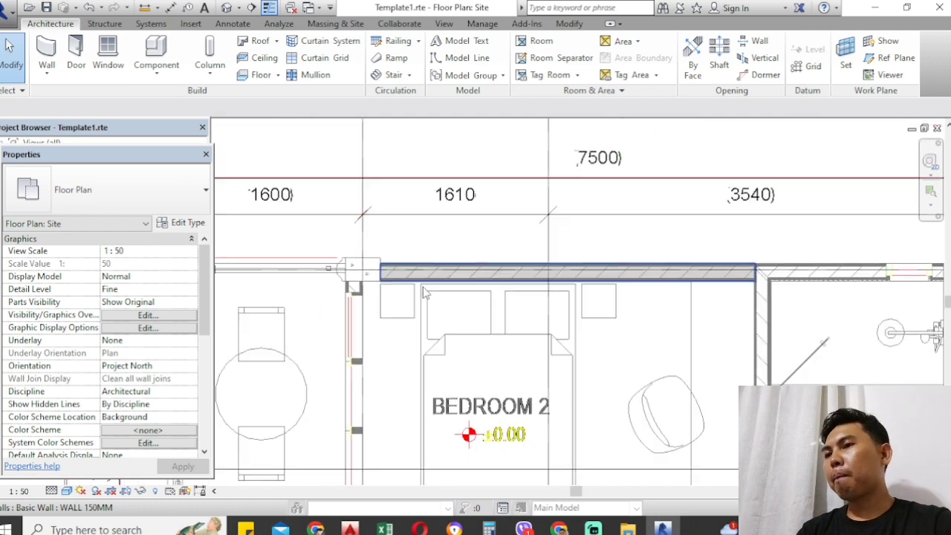
Change the view's visual style to Hidden Line and check the wall above Bedroom 2.
{"action": "left_click", "coordinate": [67, 491]}
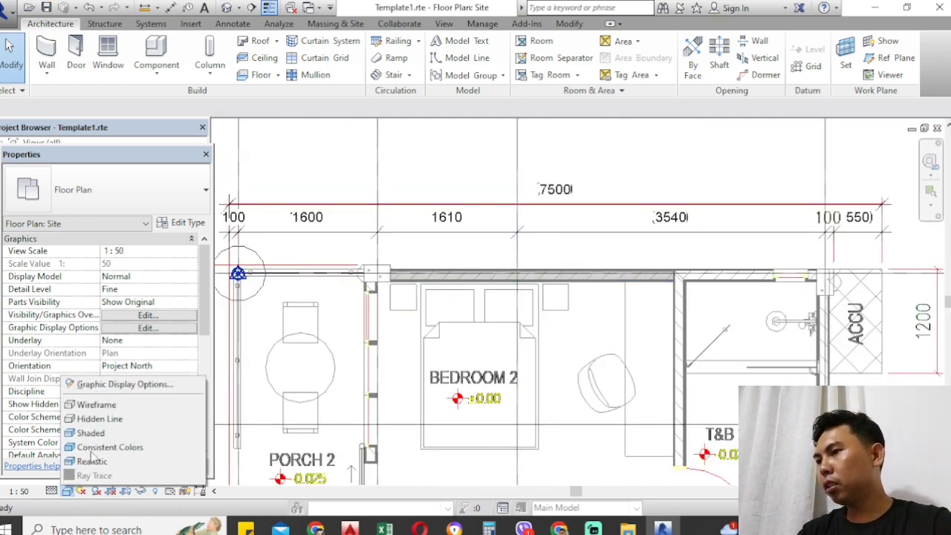
{"action": "left_click", "coordinate": [99, 419]}
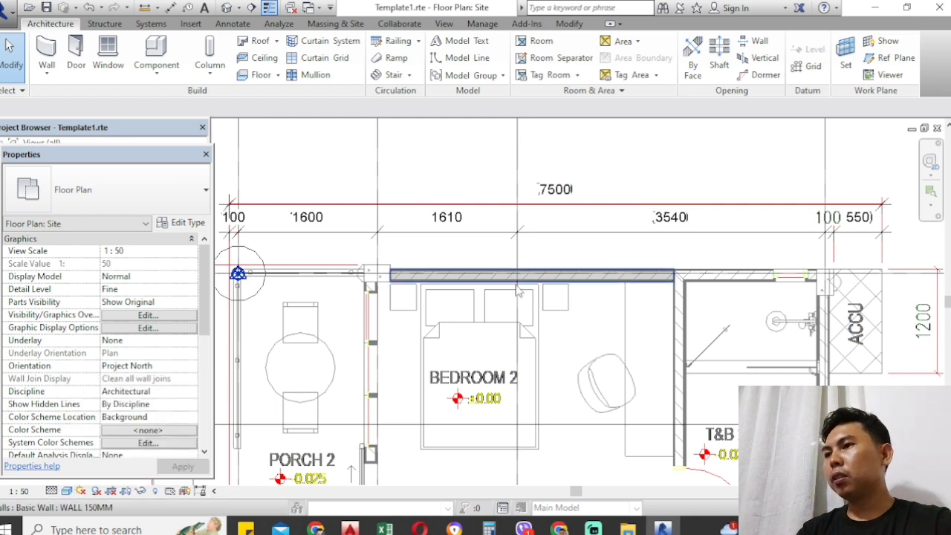
{"action": "scroll", "coordinate": [486, 276], "scroll_direction": "up", "scroll_amount": 2}
{"action": "scroll", "coordinate": [486, 277], "scroll_direction": "down", "scroll_amount": 2}
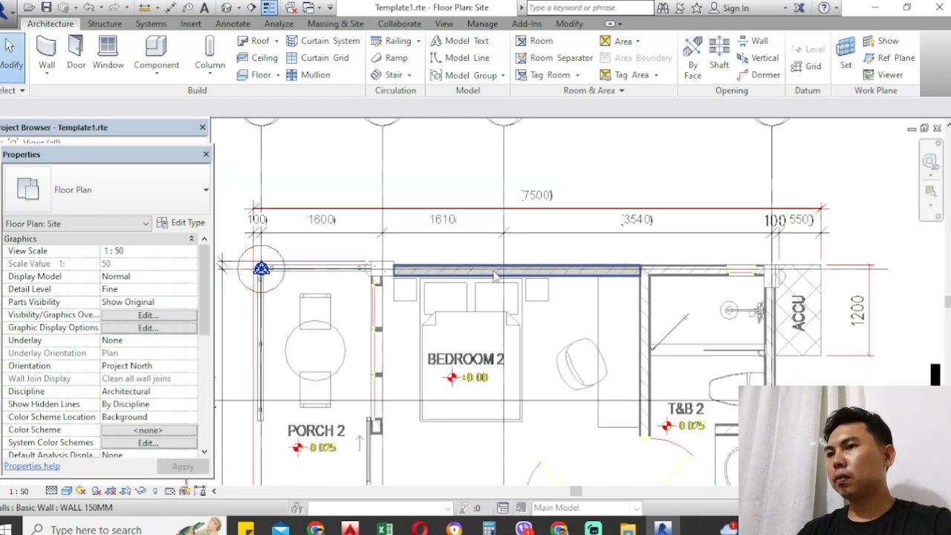
Create a similar WALL 150MM from the end of Bedroom 2's upper wall, along the top of T&B 2, to the column beside the ACCU area.
{"action": "left_click", "coordinate": [569, 274]}
{"action": "key", "text": "c"}
{"action": "key", "text": "s"}
{"action": "scroll", "coordinate": [630, 277], "scroll_direction": "up", "scroll_amount": 3}
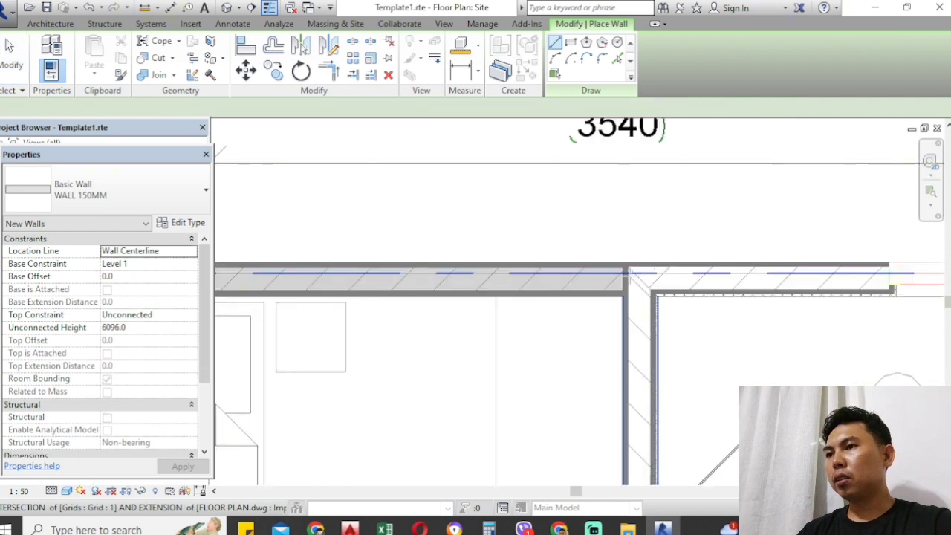
{"action": "scroll", "coordinate": [736, 170], "scroll_direction": "down", "scroll_amount": 3}
{"action": "middle_click_drag", "start_coordinate": [824, 272], "coordinate": [807, 276]}
{"action": "scroll", "coordinate": [807, 276], "scroll_direction": "up", "scroll_amount": 2}
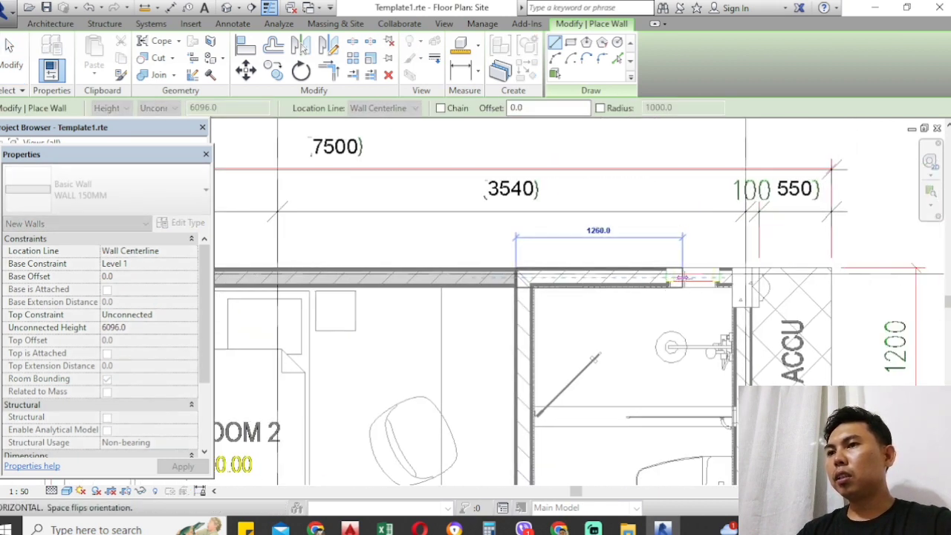
{"action": "left_click", "coordinate": [749, 276]}
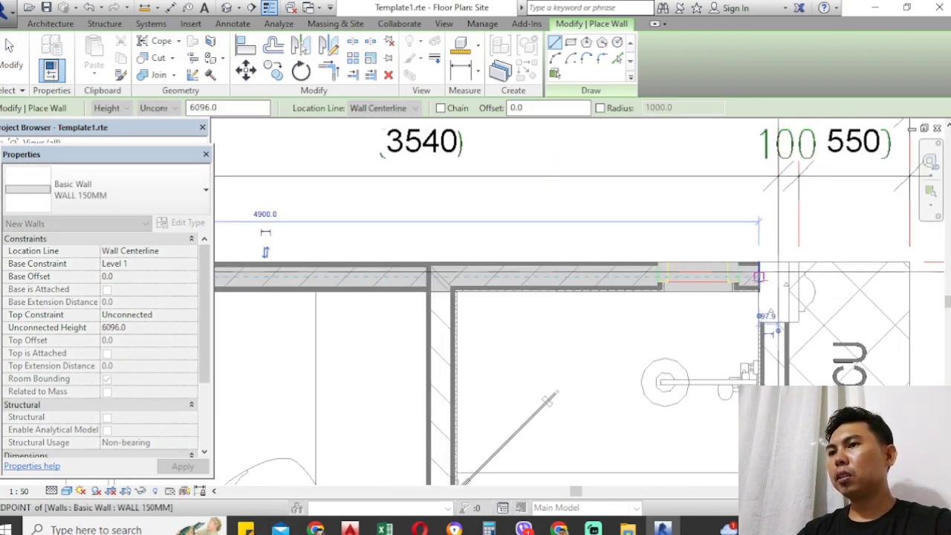
{"action": "scroll", "coordinate": [686, 271], "scroll_direction": "down", "scroll_amount": 1}
{"action": "scroll", "coordinate": [666, 273], "scroll_direction": "down", "scroll_amount": 1}
{"action": "key", "text": "Escape"}
{"action": "key", "text": "Escape"}
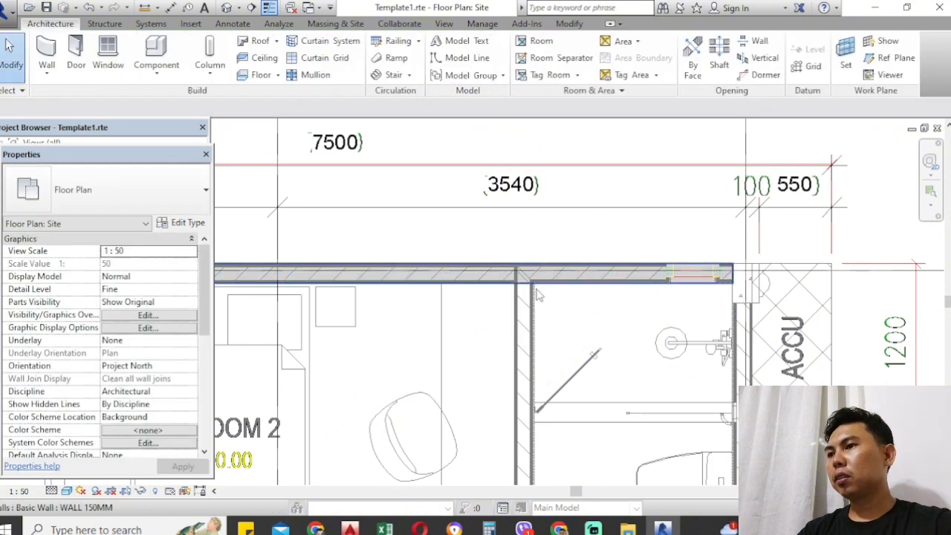
{"action": "scroll", "coordinate": [666, 274], "scroll_direction": "down", "scroll_amount": 3}
{"action": "middle_click_drag", "start_coordinate": [667, 301], "coordinate": [695, 276]}
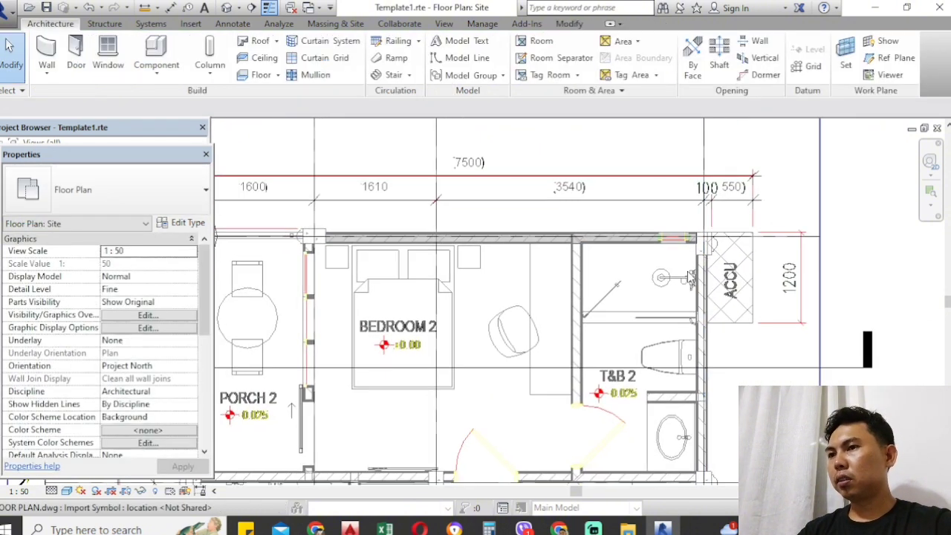
Create a similar WALL 150MM along T&B 2's outer side, from the column beside the ACCU area to the column at the sofa corner.
{"action": "left_click", "coordinate": [641, 247]}
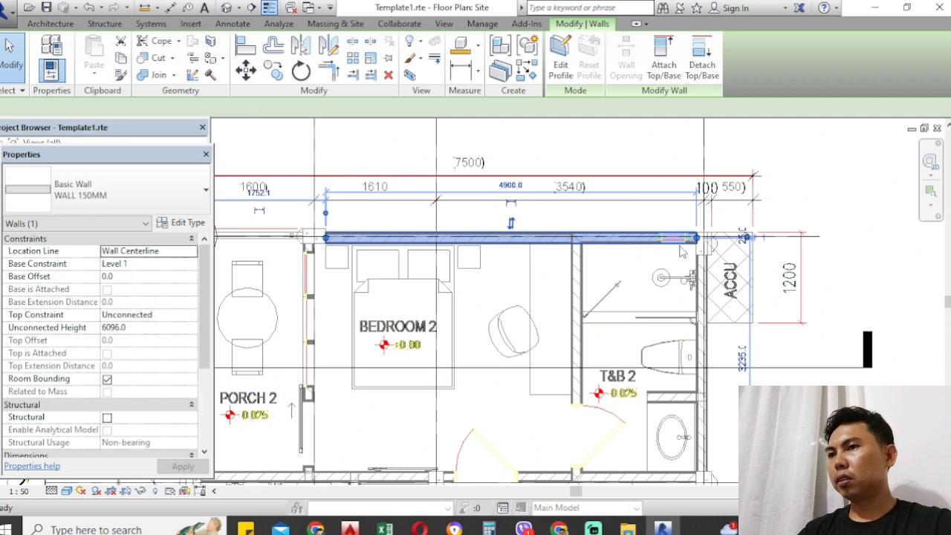
{"action": "key", "text": "c"}
{"action": "key", "text": "s"}
{"action": "scroll", "coordinate": [700, 245], "scroll_direction": "up", "scroll_amount": 2}
{"action": "scroll", "coordinate": [700, 268], "scroll_direction": "up", "scroll_amount": 1}
{"action": "left_click", "coordinate": [709, 261]}
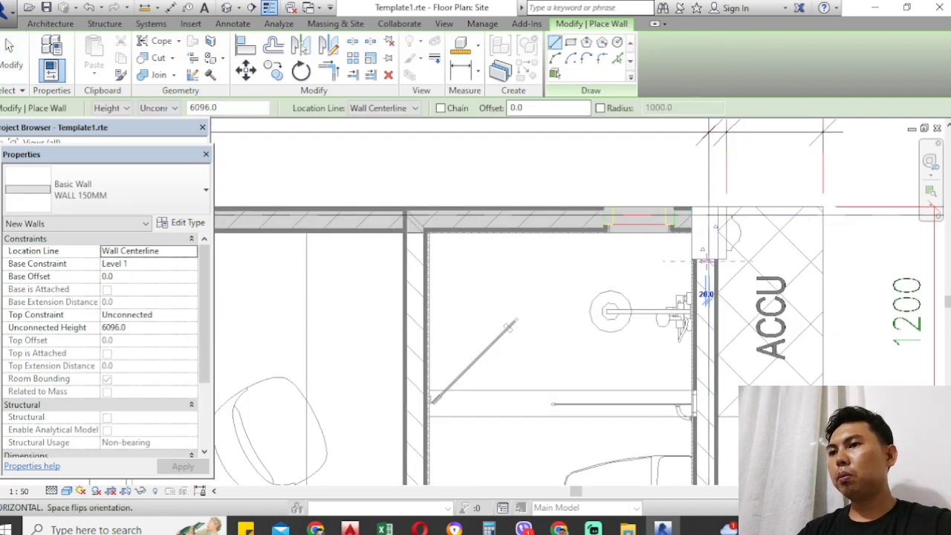
{"action": "scroll", "coordinate": [708, 265], "scroll_direction": "down", "scroll_amount": 2}
{"action": "middle_click_drag", "start_coordinate": [704, 346], "coordinate": [710, 200]}
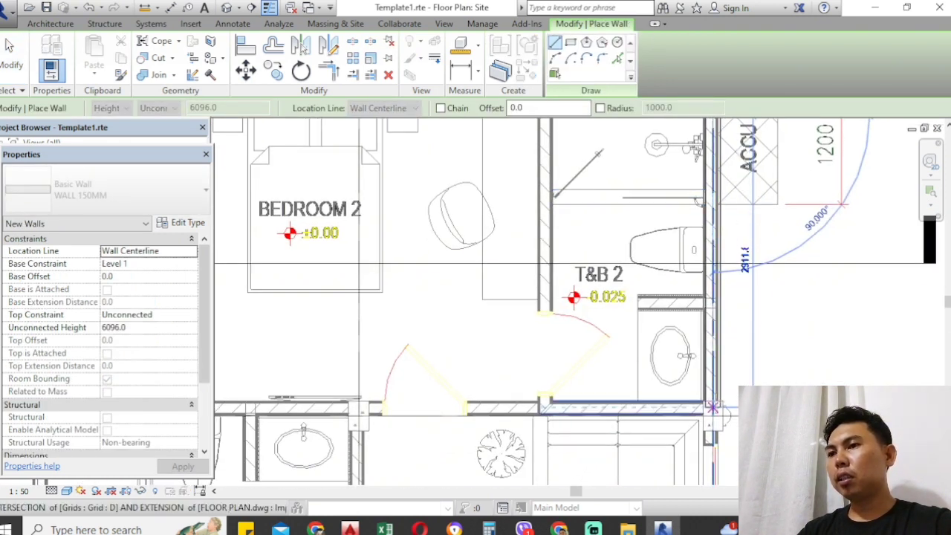
{"action": "left_click", "coordinate": [711, 403]}
Draw a WALL 150MM along T&B 2's lower side, from the outer wall to the partition corner beside the bathroom door.
{"action": "middle_click_drag", "start_coordinate": [711, 404], "coordinate": [725, 236]}
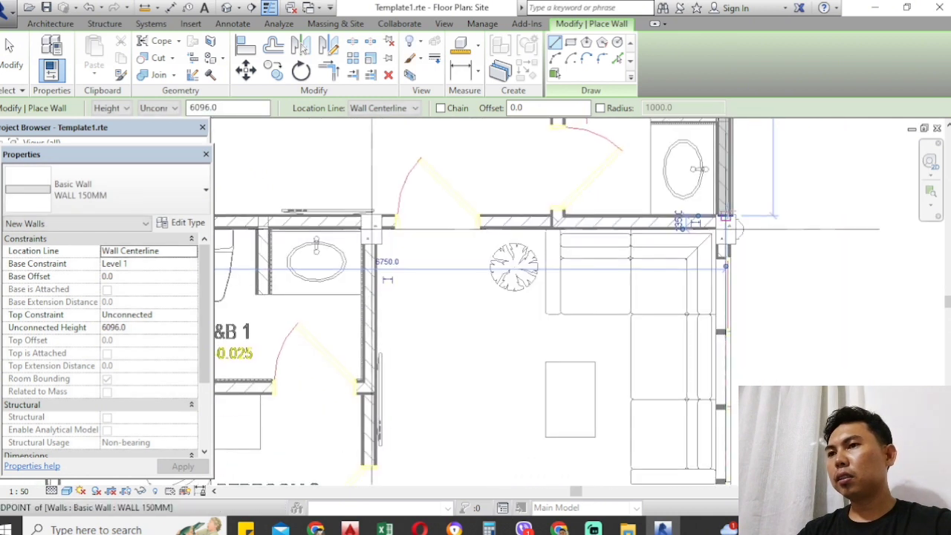
{"action": "scroll", "coordinate": [724, 237], "scroll_direction": "up", "scroll_amount": 2}
{"action": "left_click", "coordinate": [724, 223]}
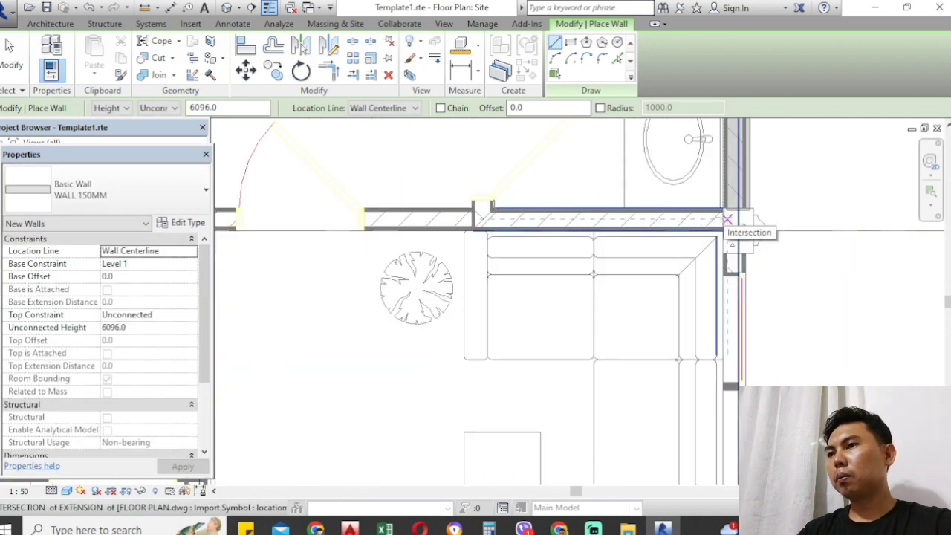
{"action": "left_click", "coordinate": [482, 218]}
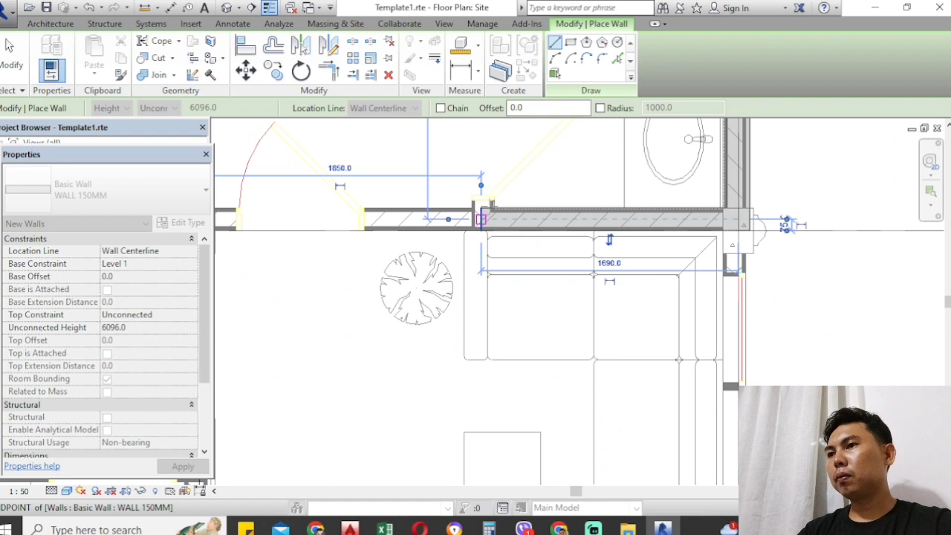
Draw a WALL 150MM partition between Bedroom 2 and T&B 2, from the upper wall across the door opening to the lower wall.
{"action": "scroll", "coordinate": [491, 222], "scroll_direction": "down", "scroll_amount": 1}
{"action": "middle_click_drag", "start_coordinate": [517, 271], "coordinate": [555, 424]}
{"action": "middle_click_drag", "start_coordinate": [541, 239], "coordinate": [554, 391]}
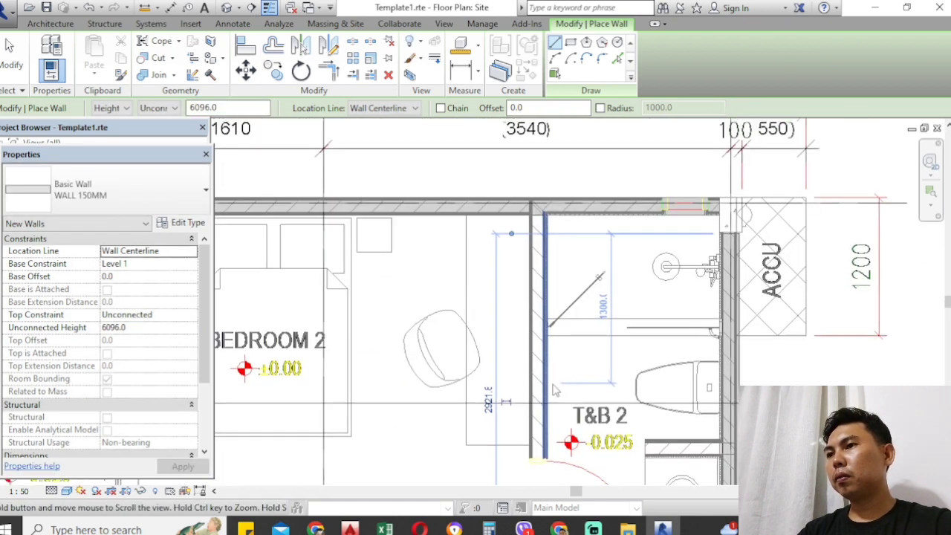
{"action": "left_click", "coordinate": [535, 216]}
{"action": "middle_click_drag", "start_coordinate": [548, 291], "coordinate": [580, 148]}
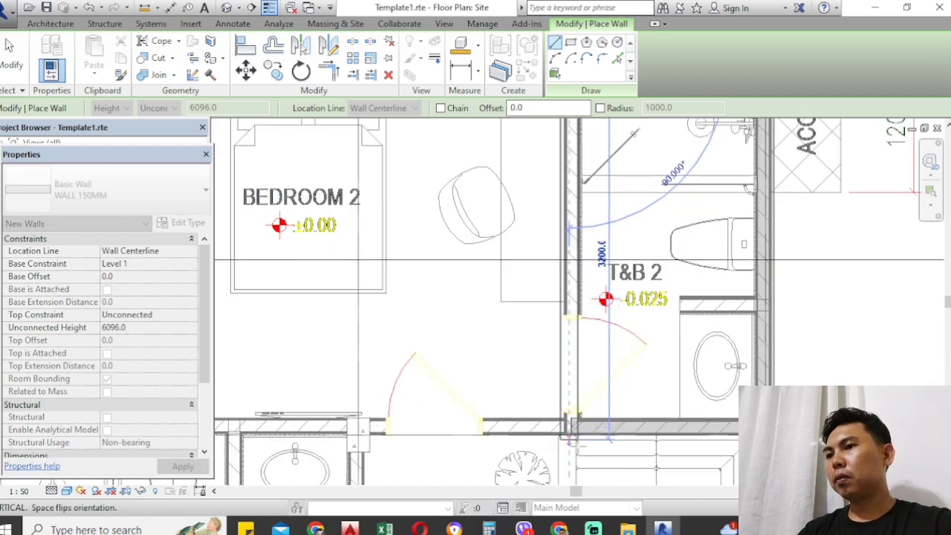
{"action": "scroll", "coordinate": [569, 425], "scroll_direction": "up", "scroll_amount": 3}
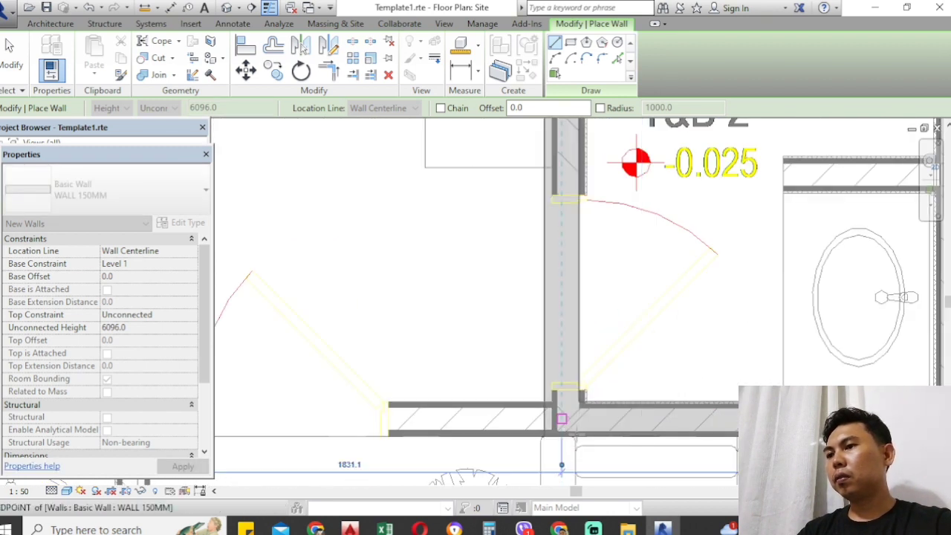
{"action": "key", "text": "Escape"}
{"action": "key", "text": "Escape"}
Change the partition between Bedroom 2 and T&B 2 to the WALL 100MM type.
{"action": "scroll", "coordinate": [562, 444], "scroll_direction": "down", "scroll_amount": 2}
{"action": "middle_click_drag", "start_coordinate": [599, 258], "coordinate": [585, 359]}
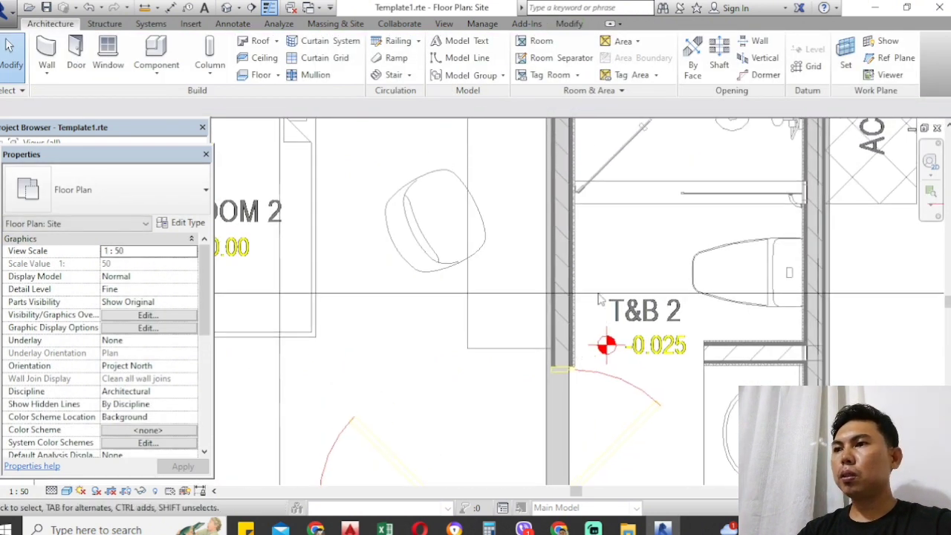
{"action": "left_click", "coordinate": [546, 254]}
{"action": "scroll", "coordinate": [553, 272], "scroll_direction": "down", "scroll_amount": 2}
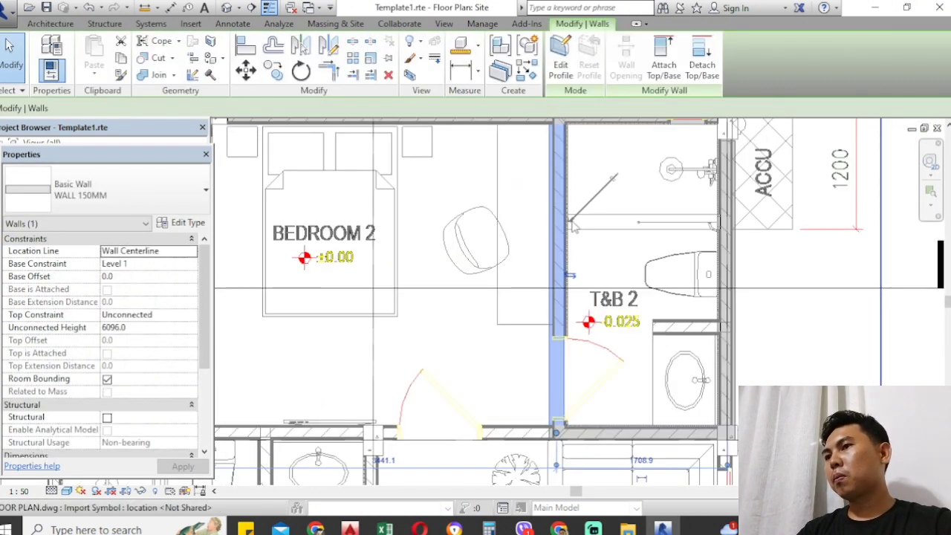
{"action": "left_click", "coordinate": [132, 195]}
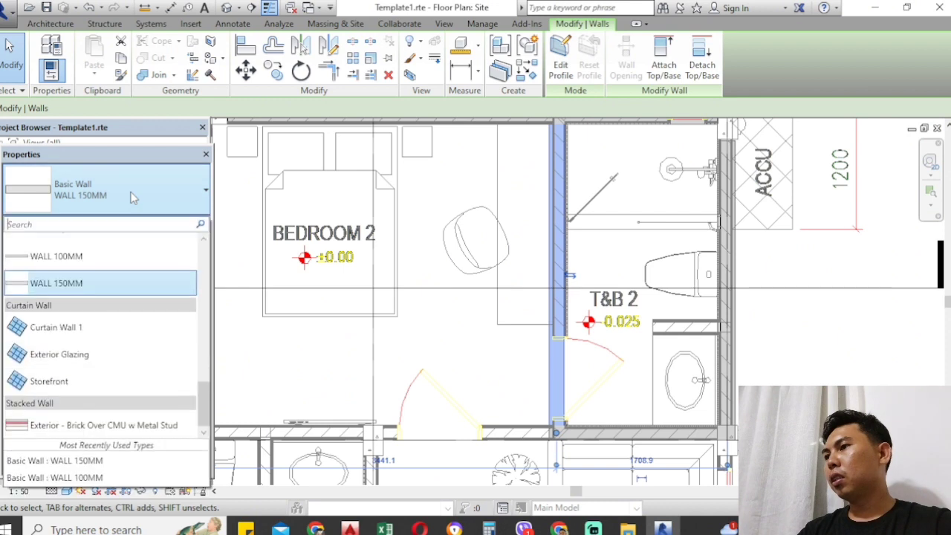
{"action": "left_click", "coordinate": [90, 257]}
{"action": "scroll", "coordinate": [572, 261], "scroll_direction": "up", "scroll_amount": 5}
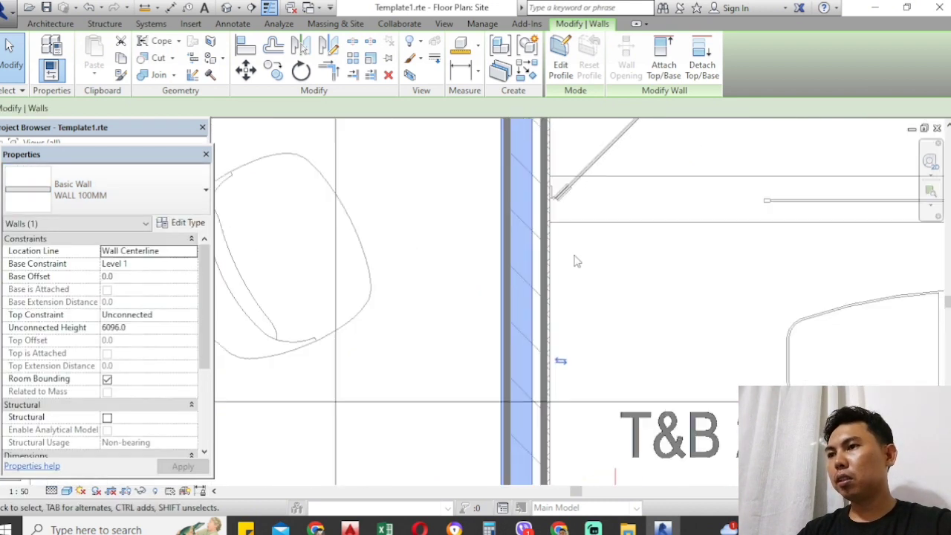
Align the Bedroom 2 partition with the plan's tile face line on the T&B 2 side.
{"action": "key", "text": "Escape"}
{"action": "key", "text": "a"}
{"action": "key", "text": "l"}
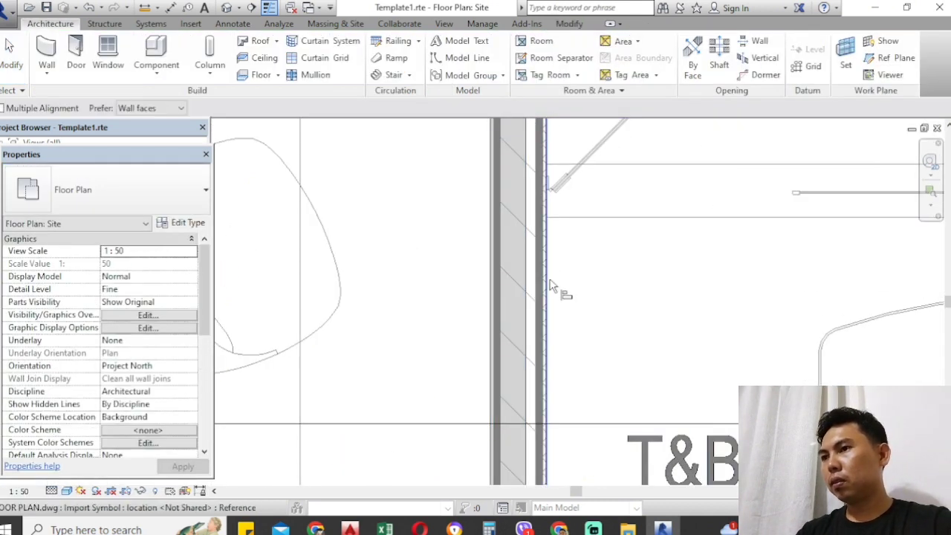
{"action": "left_click", "coordinate": [547, 281]}
{"action": "left_click", "coordinate": [526, 288]}
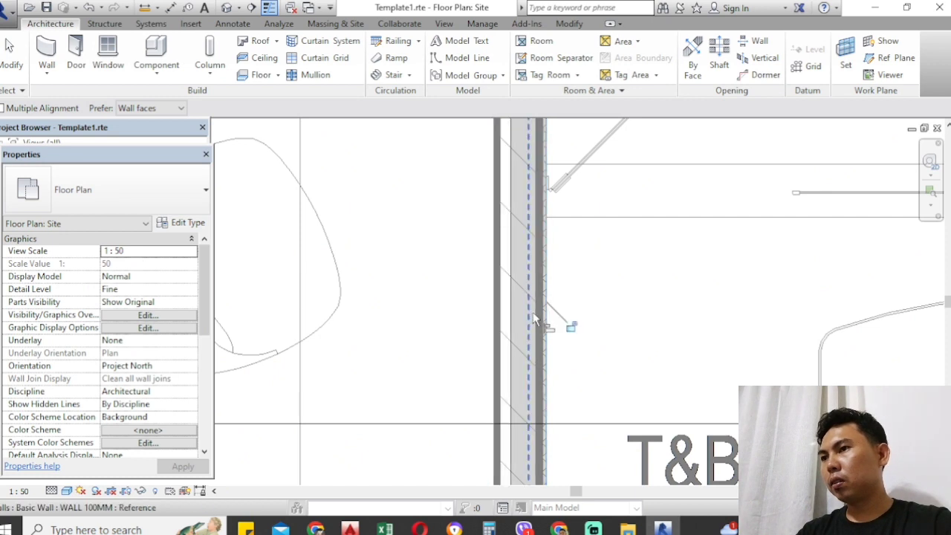
{"action": "scroll", "coordinate": [531, 311], "scroll_direction": "down", "scroll_amount": 3}
Change the partition between Bedroom 2 and T&B 2 back to the WALL 150MM type.
{"action": "key", "text": "Escape"}
{"action": "left_click", "coordinate": [529, 291]}
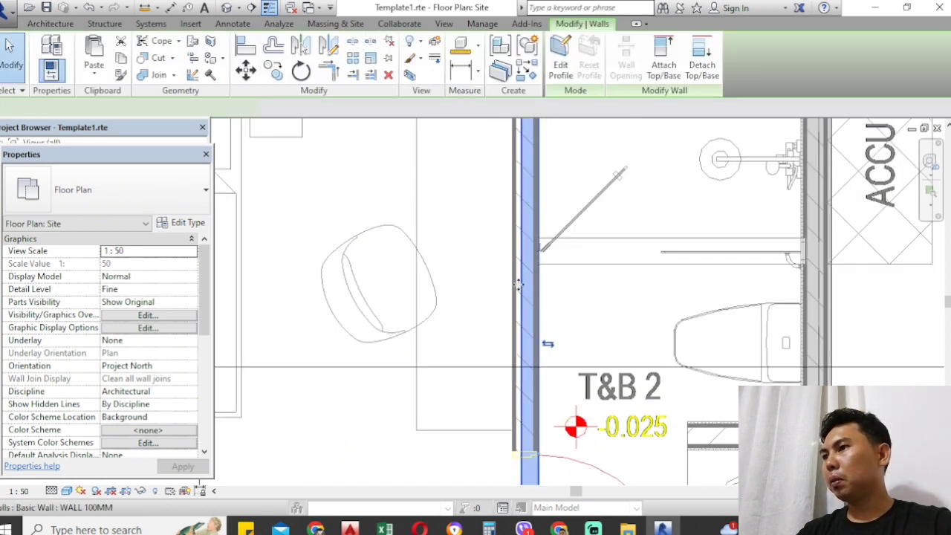
{"action": "left_click", "coordinate": [186, 190]}
{"action": "left_click", "coordinate": [95, 281]}
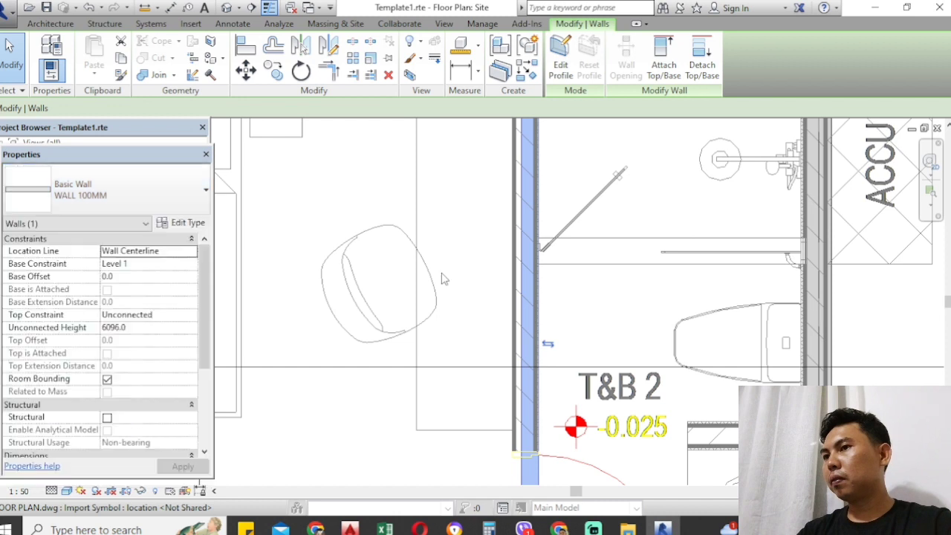
{"action": "key", "text": "Escape"}
{"action": "key", "text": "a"}
{"action": "key", "text": "l"}
{"action": "scroll", "coordinate": [529, 294], "scroll_direction": "up", "scroll_amount": 2}
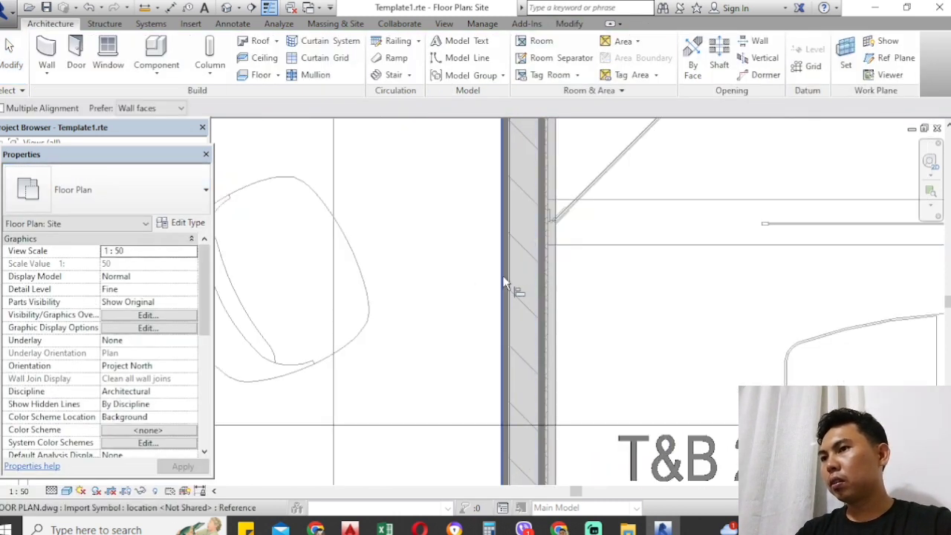
{"action": "key", "text": "Escape"}
Duplicate the partition's WALL 150MM type under the name WALL 125MM.
{"action": "left_click", "coordinate": [544, 277]}
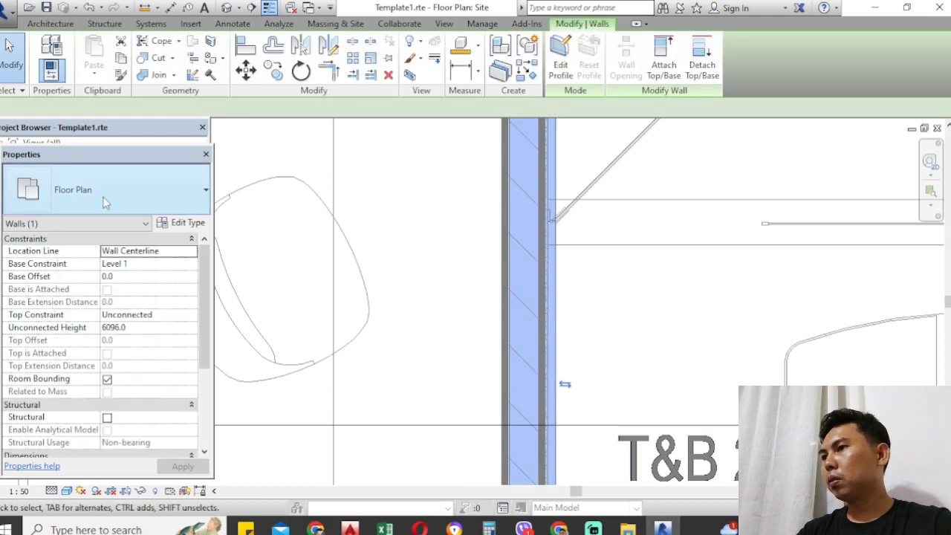
{"action": "left_click", "coordinate": [186, 223]}
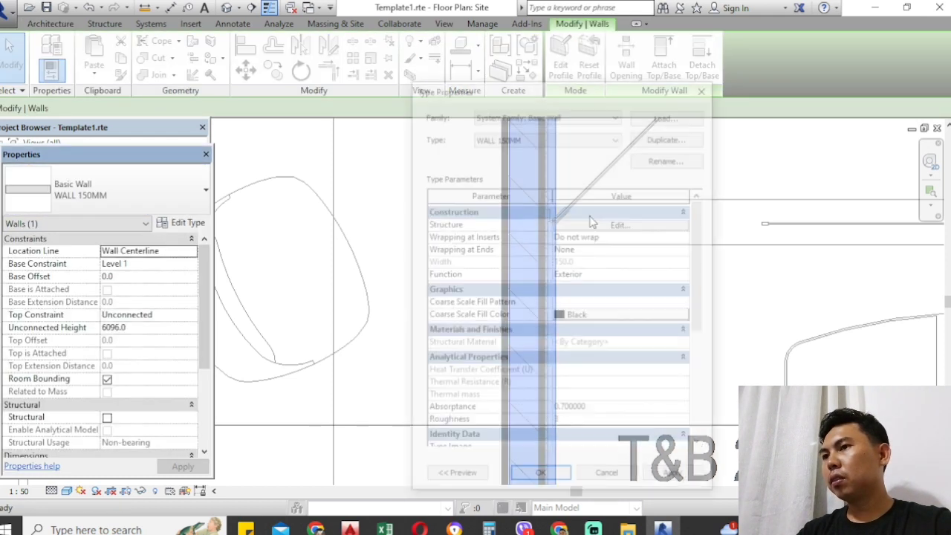
{"action": "left_click", "coordinate": [663, 136]}
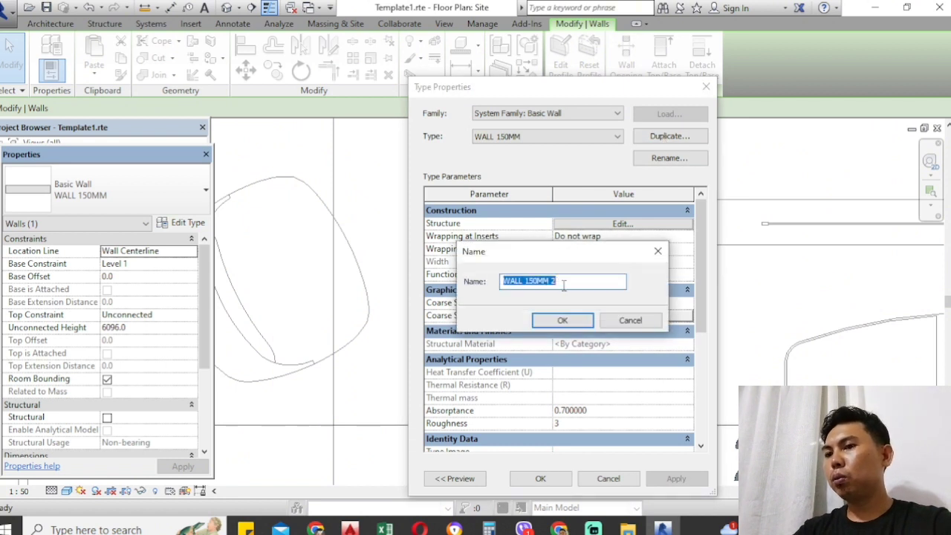
{"action": "left_click", "coordinate": [564, 286]}
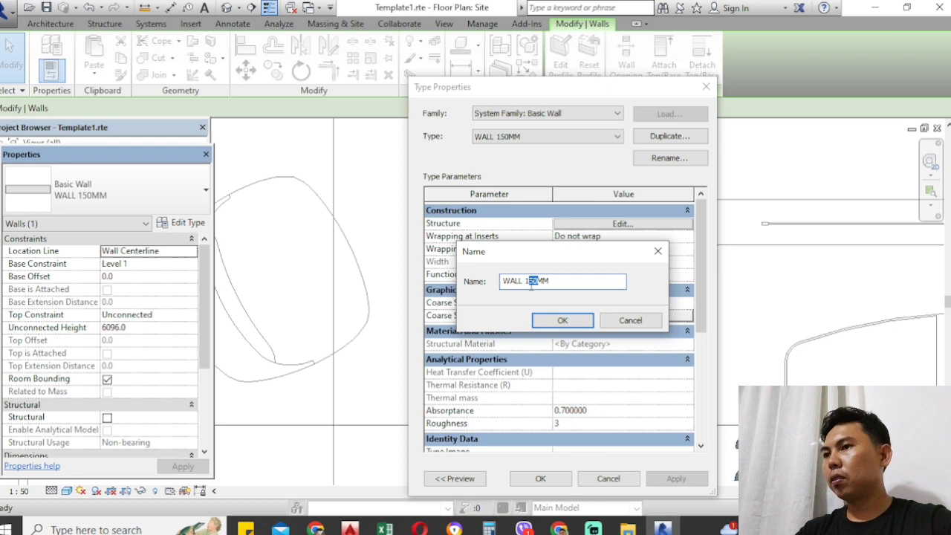
{"action": "left_click", "coordinate": [556, 320]}
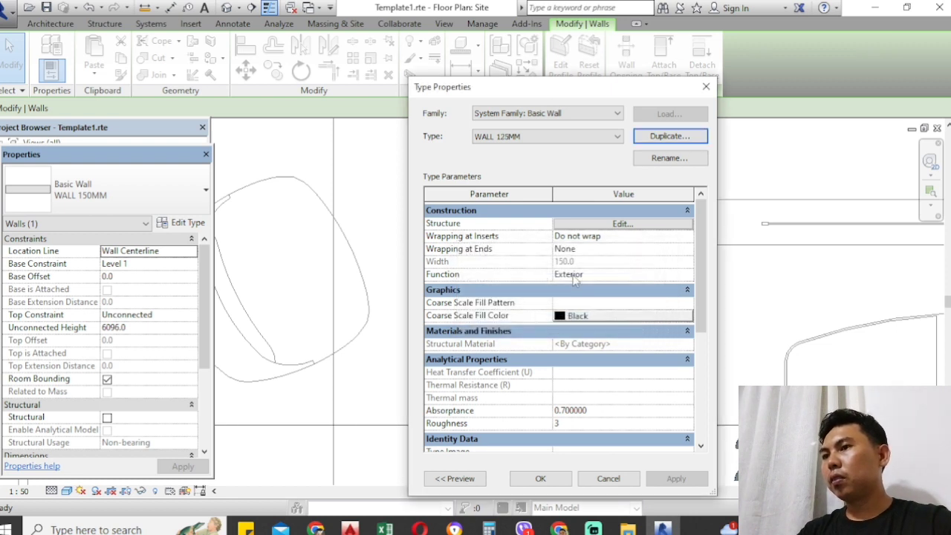
Set the WALL 125MM type's structure layer thickness to 125 and apply the type to the partition.
{"action": "left_click", "coordinate": [624, 235]}
{"action": "left_click", "coordinate": [622, 224]}
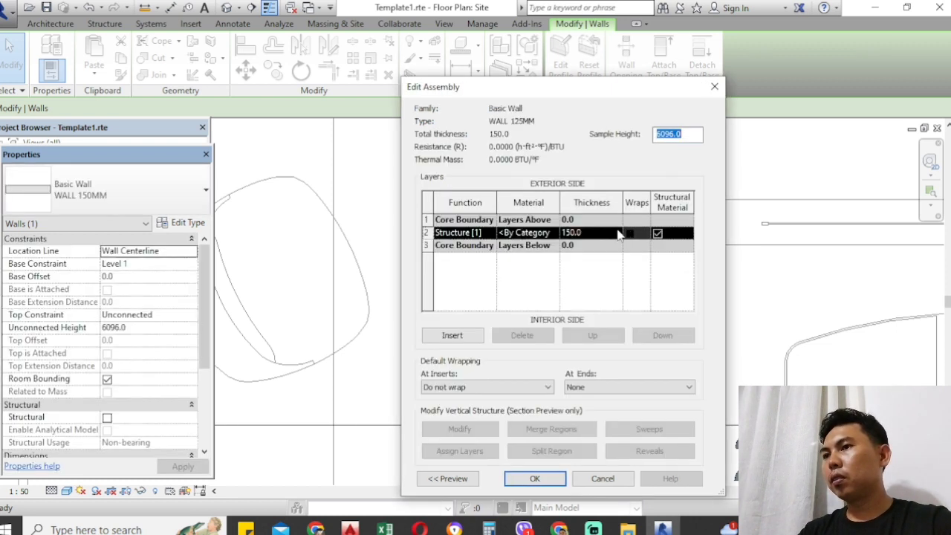
{"action": "left_click", "coordinate": [576, 233]}
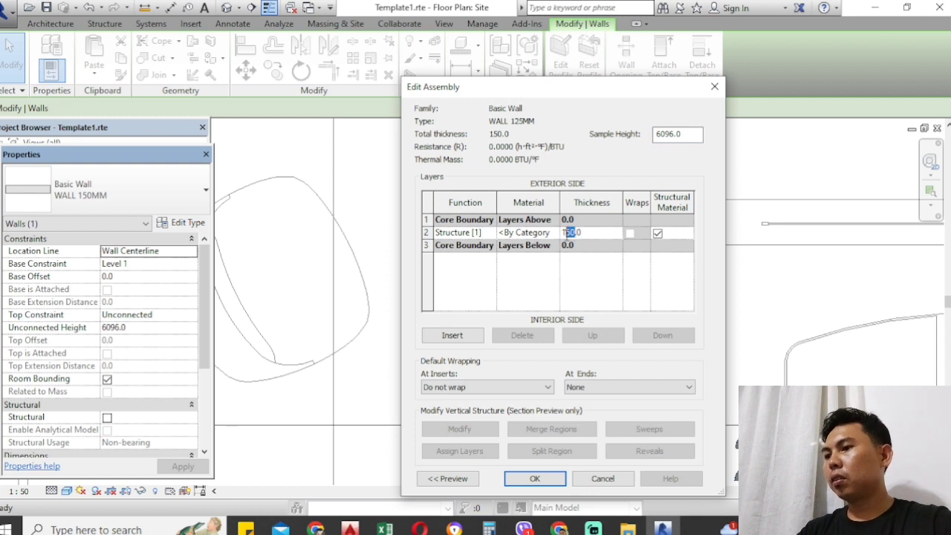
{"action": "left_click", "coordinate": [542, 481]}
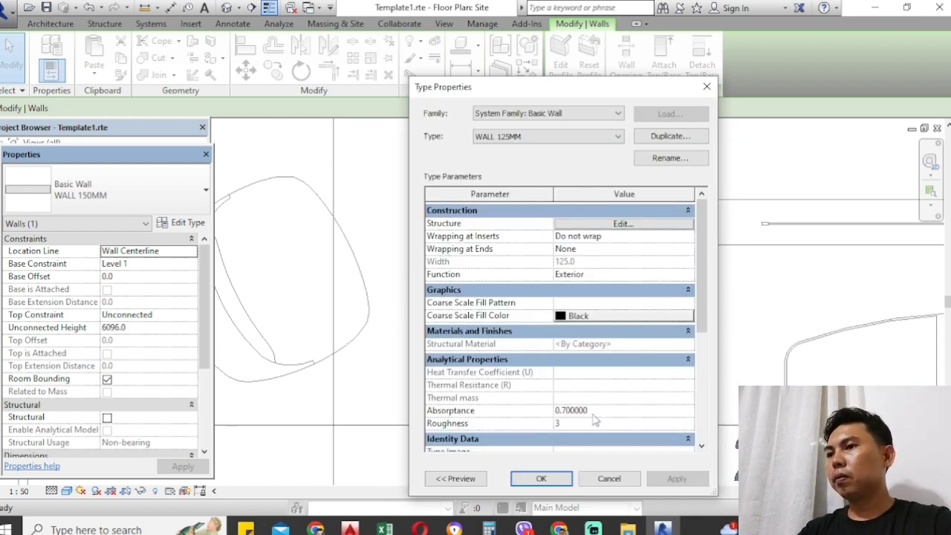
{"action": "left_click", "coordinate": [541, 478]}
{"action": "key", "text": "Escape"}
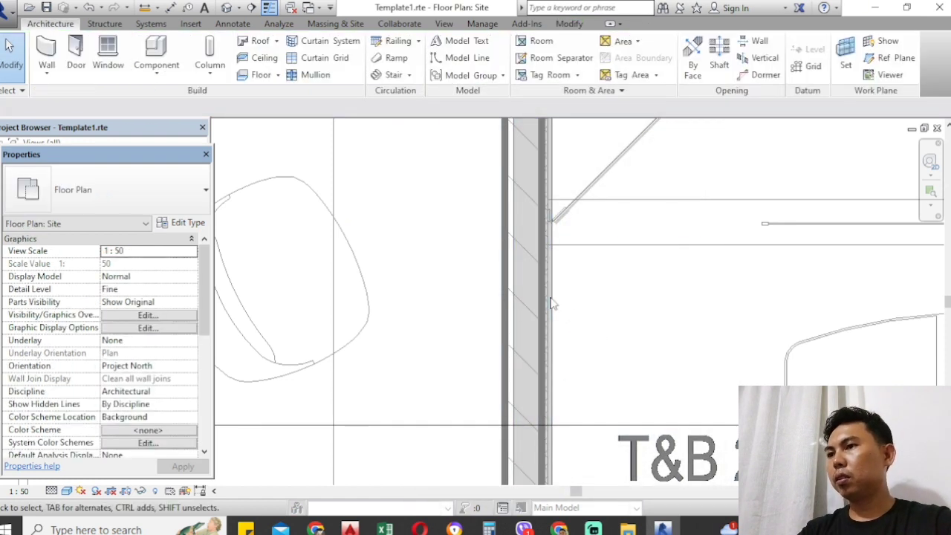
Align the WALL 125MM partition's face with the plan's wall line on the Bedroom 2 side.
{"action": "left_click", "coordinate": [503, 303]}
{"action": "scroll", "coordinate": [503, 305], "scroll_direction": "up", "scroll_amount": 2}
{"action": "key", "text": "Escape"}
{"action": "key", "text": "a"}
{"action": "key", "text": "l"}
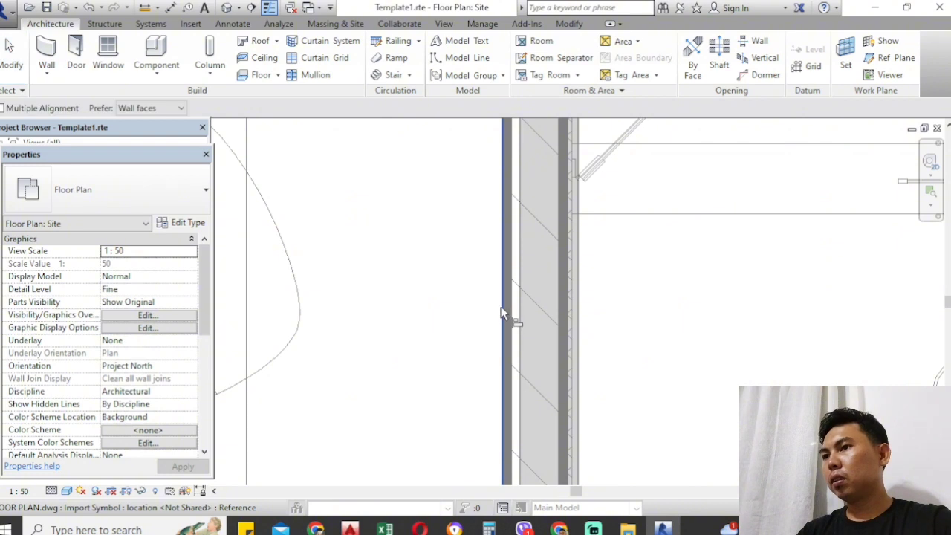
{"action": "left_click", "coordinate": [521, 306]}
{"action": "scroll", "coordinate": [515, 307], "scroll_direction": "down", "scroll_amount": 2}
{"action": "key", "text": "Escape"}
{"action": "key", "text": "Escape"}
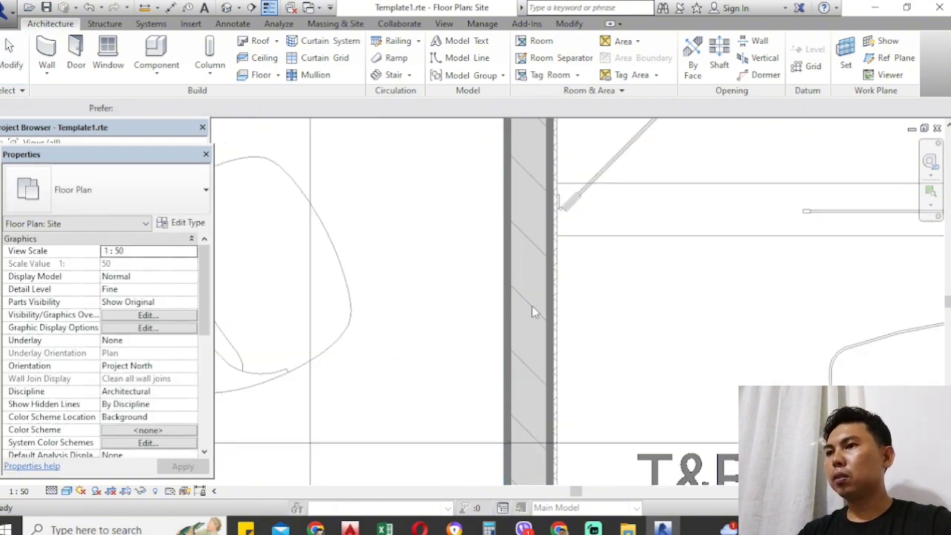
Try to dimension the partition's width from the T&B 2 tile face to the Bedroom 2 face.
{"action": "scroll", "coordinate": [531, 306], "scroll_direction": "down", "scroll_amount": 3}
{"action": "scroll", "coordinate": [547, 235], "scroll_direction": "up", "scroll_amount": 4}
{"action": "key", "text": "d"}
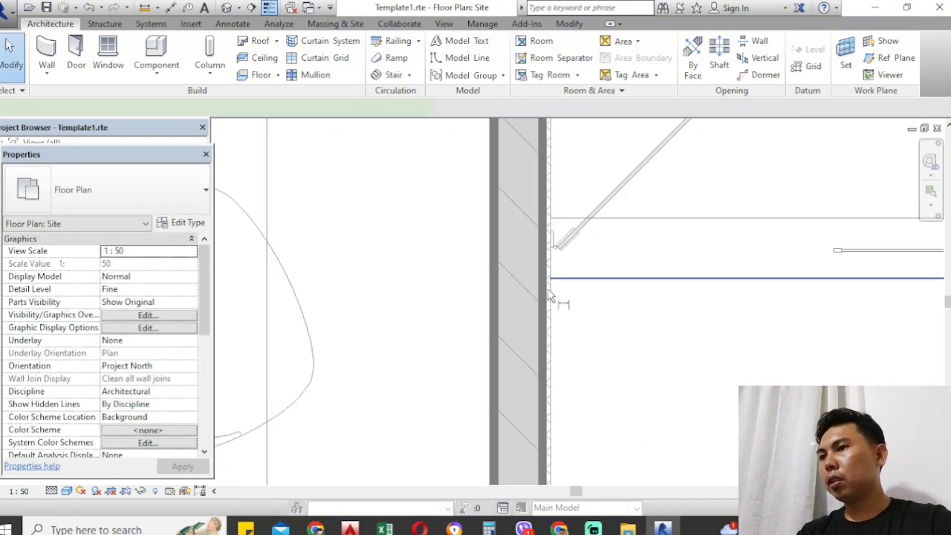
{"action": "key", "text": "i"}
{"action": "left_click", "coordinate": [551, 305]}
{"action": "left_click", "coordinate": [489, 296]}
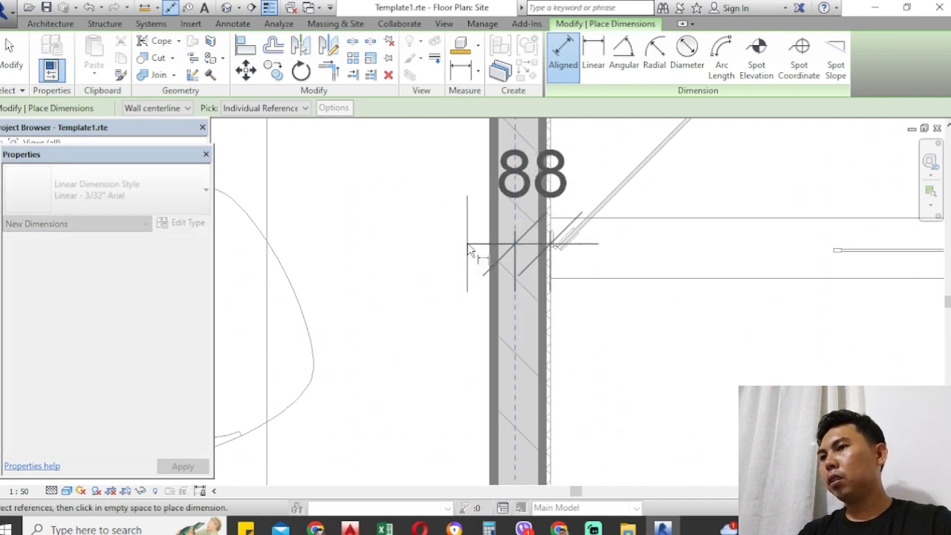
{"action": "key", "text": "Escape"}
{"action": "scroll", "coordinate": [456, 205], "scroll_direction": "down", "scroll_amount": 2}
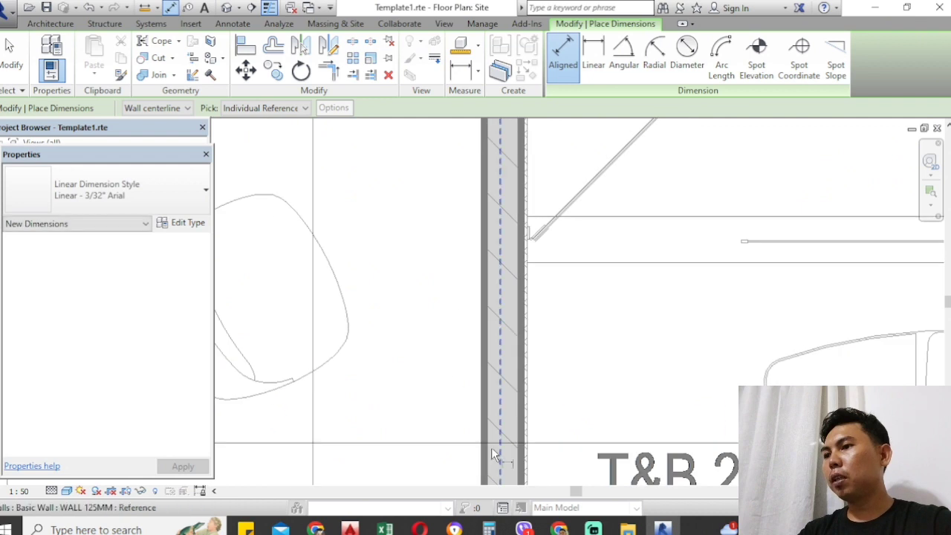
Switch to FLOOR PLAN.dwg in AutoCAD and locate the partition between Bedroom 2 and T&B 2.
{"action": "left_click", "coordinate": [352, 528]}
{"action": "scroll", "coordinate": [609, 357], "scroll_direction": "up", "scroll_amount": 6}
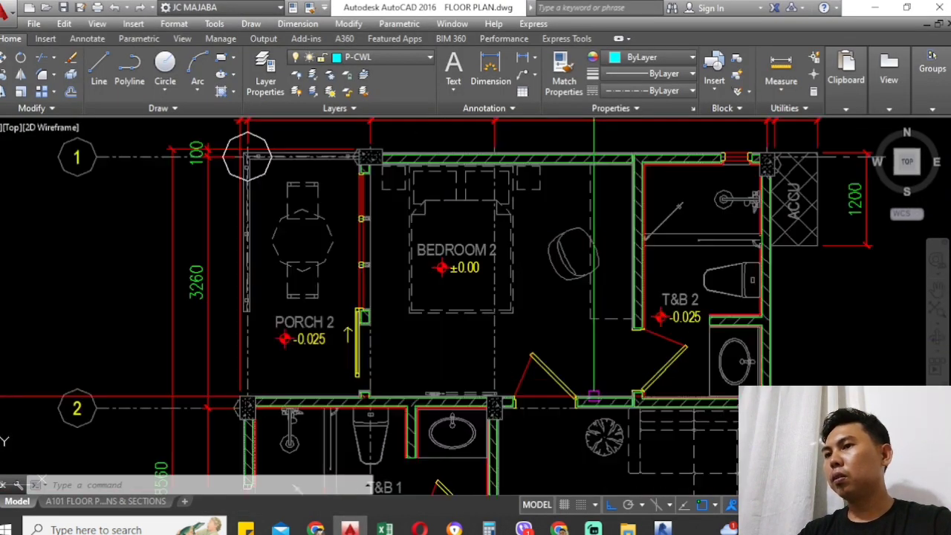
{"action": "key", "text": "Escape"}
{"action": "type", "text": "dl"}
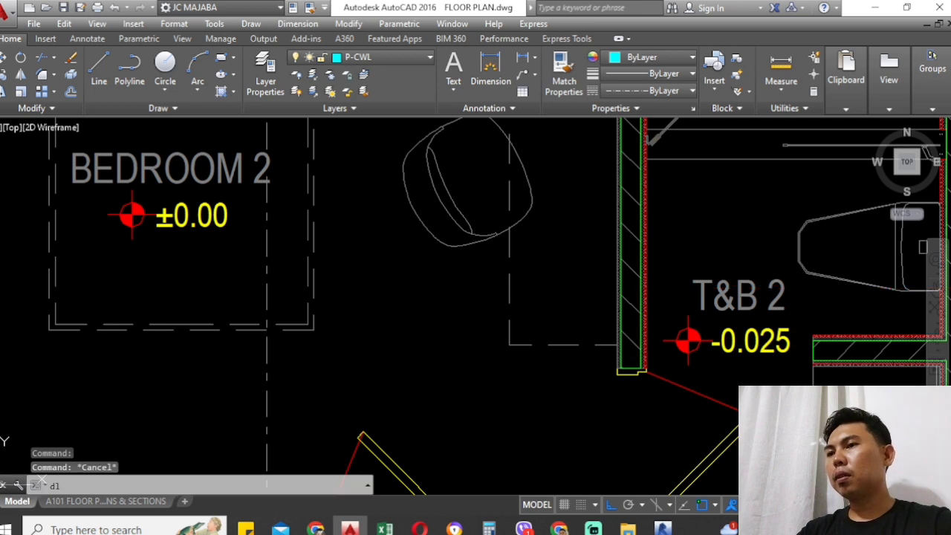
{"action": "key", "text": "Return"}
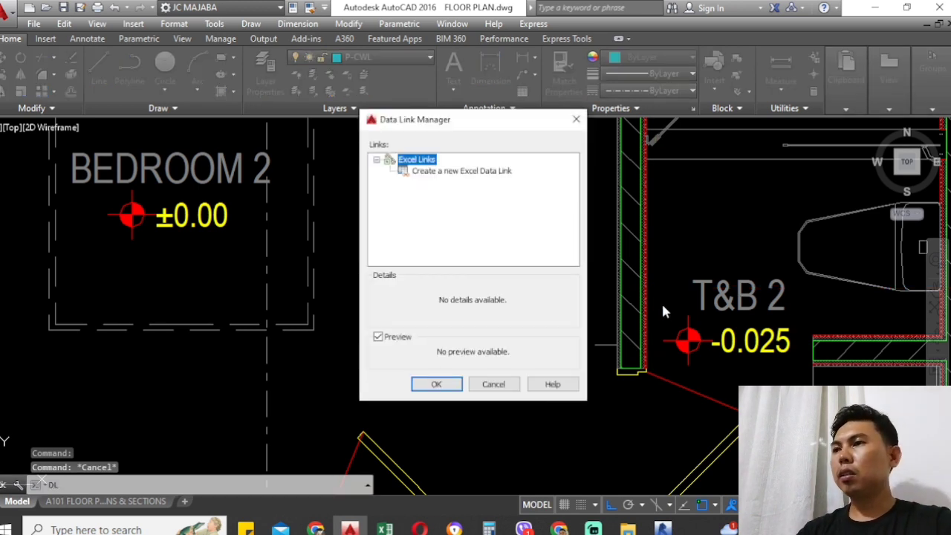
{"action": "key", "text": "Escape"}
{"action": "key", "text": "Escape"}
Check the partition between Bedroom 2 and T&B 2 with a linear dimension started at its T&B 2 side, without placing the dimension.
{"action": "type", "text": "d"}
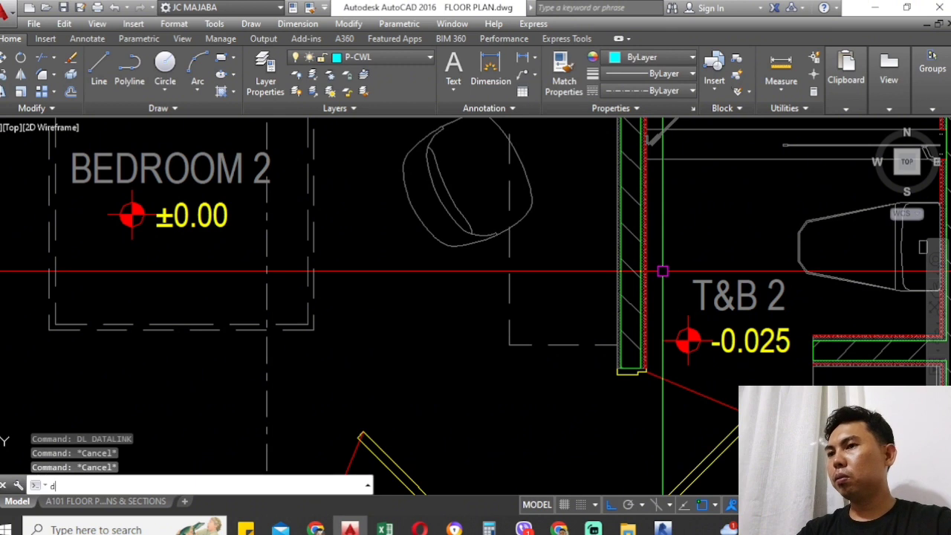
{"action": "type", "text": "li"}
{"action": "key", "text": "Return"}
{"action": "scroll", "coordinate": [663, 279], "scroll_direction": "up", "scroll_amount": 2}
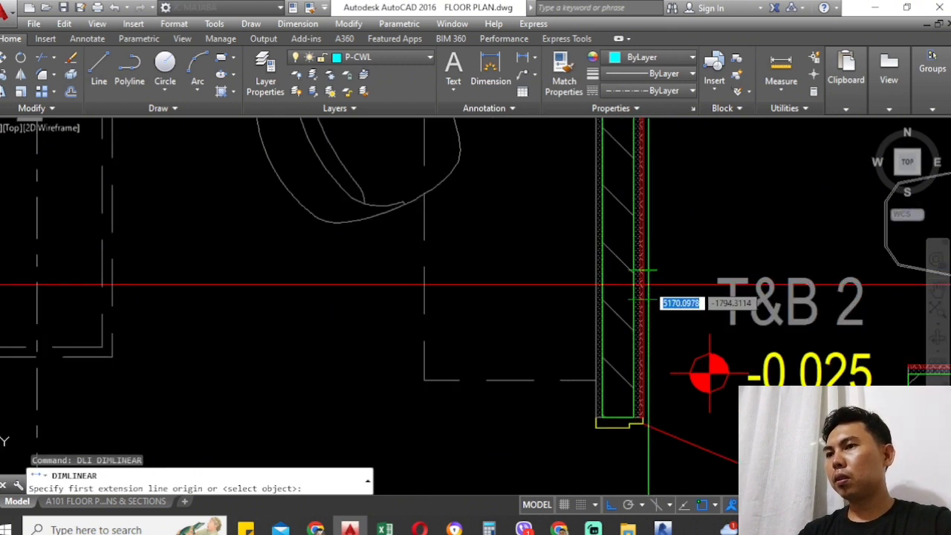
{"action": "left_click", "coordinate": [638, 288]}
{"action": "scroll", "coordinate": [600, 281], "scroll_direction": "up", "scroll_amount": 2}
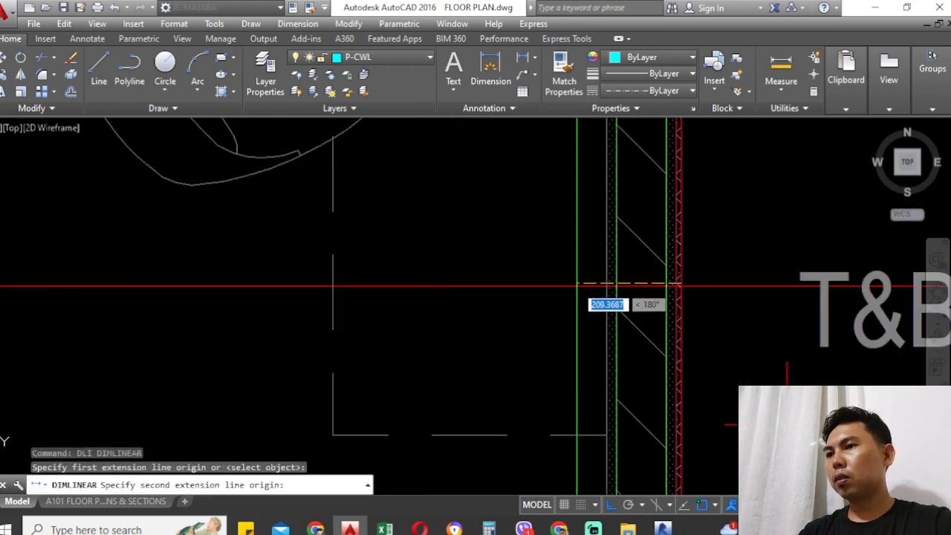
{"action": "left_click", "coordinate": [605, 282]}
{"action": "scroll", "coordinate": [681, 255], "scroll_direction": "down", "scroll_amount": 5}
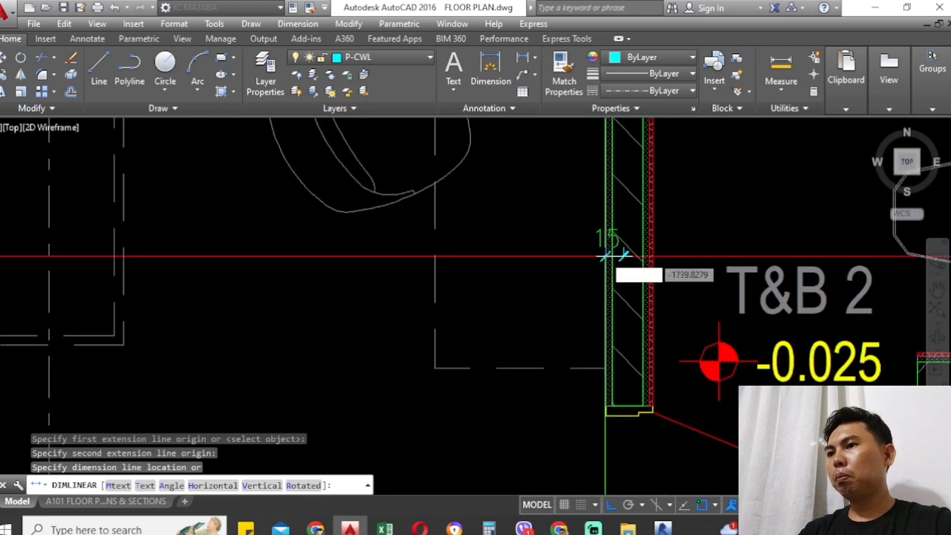
{"action": "key", "text": "Escape"}
{"action": "key", "text": "Escape"}
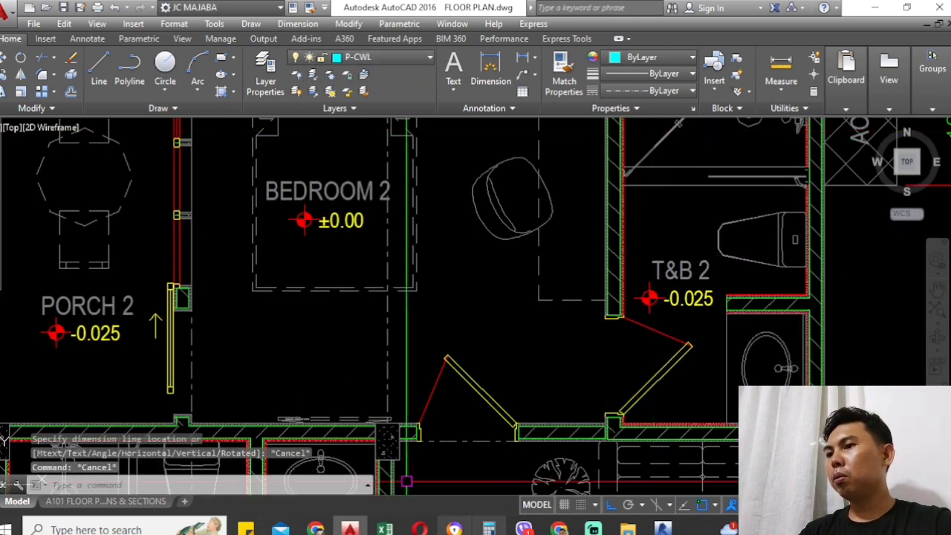
Return to the Revit floor plan, end the dimension command and check the wall type of the partition beside T&B 2.
{"action": "left_click", "coordinate": [651, 527]}
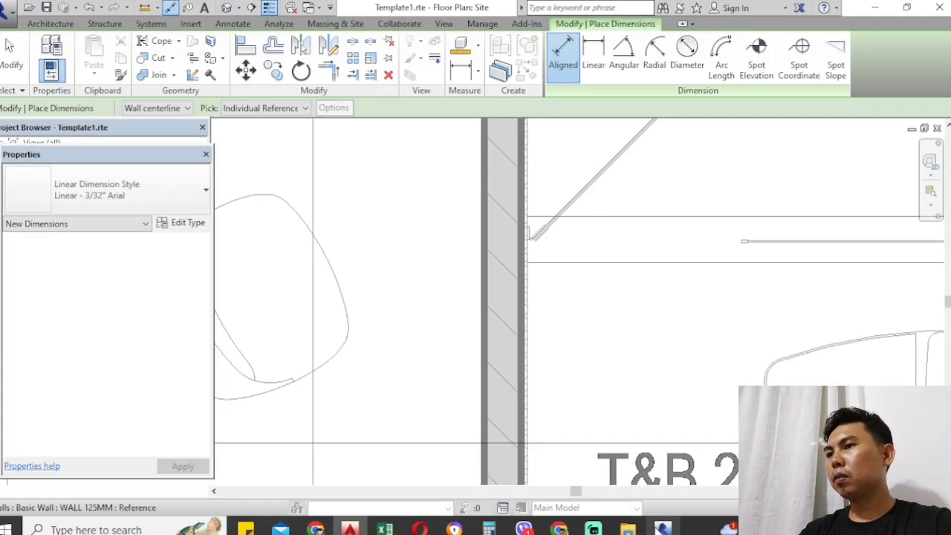
{"action": "key", "text": "Escape"}
{"action": "key", "text": "Escape"}
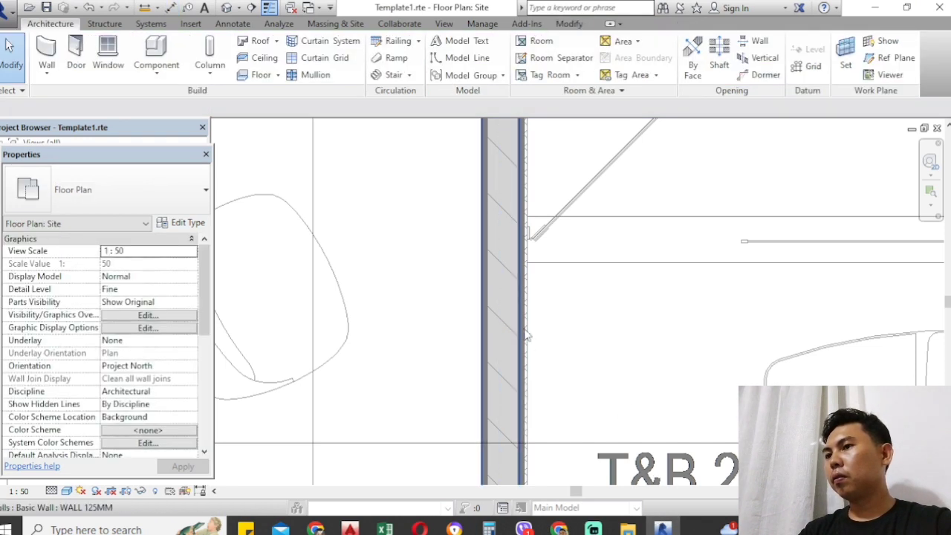
{"action": "left_click", "coordinate": [523, 334]}
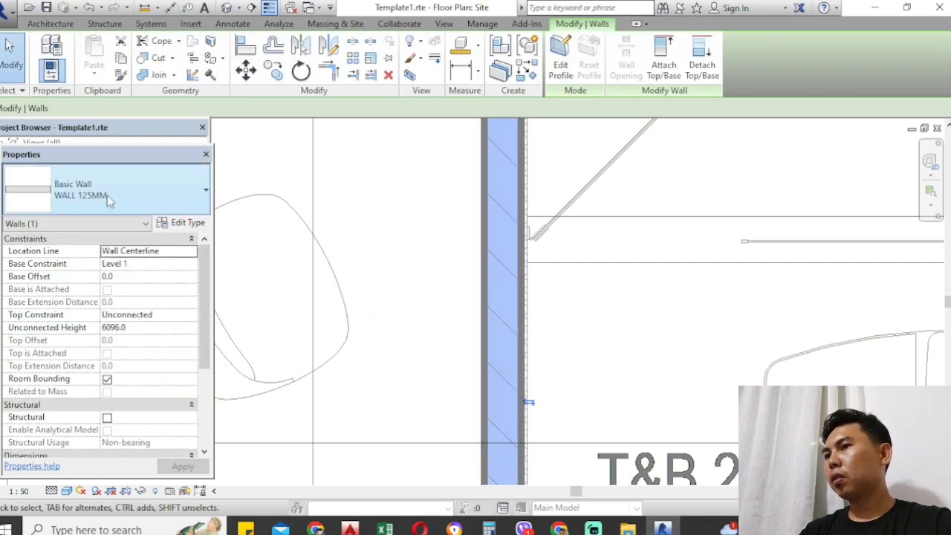
{"action": "scroll", "coordinate": [457, 327], "scroll_direction": "down", "scroll_amount": 5}
{"action": "key", "text": "Escape"}
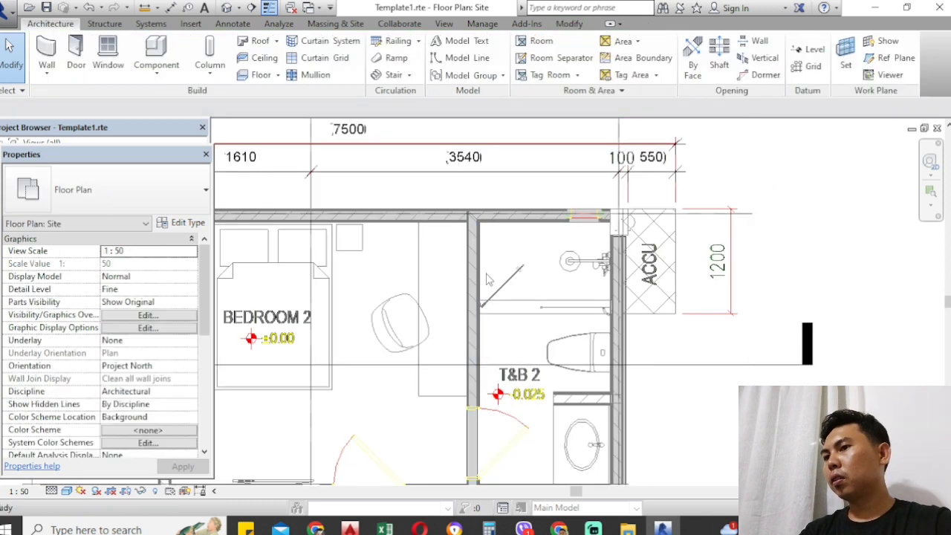
Draw a WALL 150MM wall about 2940 mm long along gridline 2, between the columns at gridlines A and C.
{"action": "middle_click_drag", "start_coordinate": [520, 308], "coordinate": [550, 272]}
{"action": "scroll", "coordinate": [573, 302], "scroll_direction": "down", "scroll_amount": 1}
{"action": "middle_click_drag", "start_coordinate": [431, 304], "coordinate": [580, 255]}
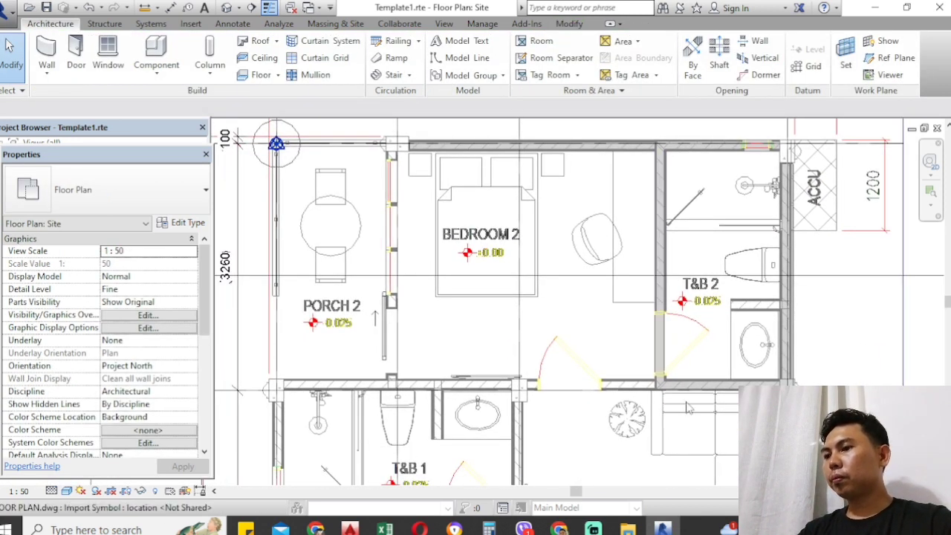
{"action": "key", "text": "w"}
{"action": "key", "text": "a"}
{"action": "scroll", "coordinate": [286, 391], "scroll_direction": "up", "scroll_amount": 2}
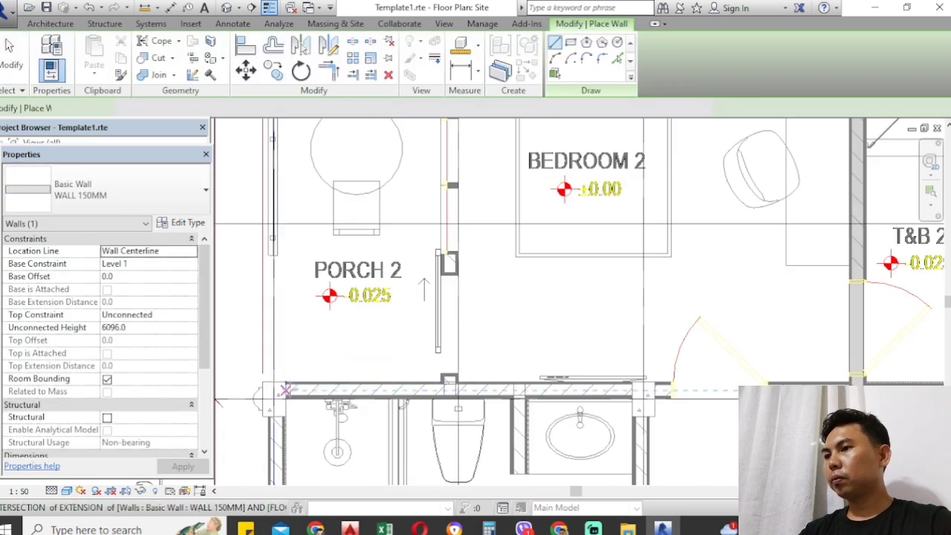
{"action": "left_click", "coordinate": [288, 390]}
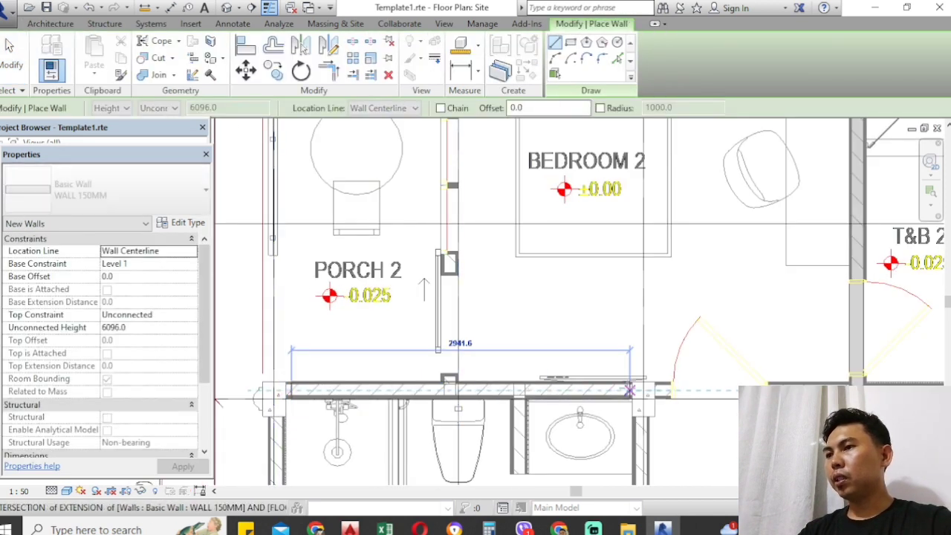
{"action": "left_click", "coordinate": [629, 390]}
{"action": "scroll", "coordinate": [416, 327], "scroll_direction": "down", "scroll_amount": 3}
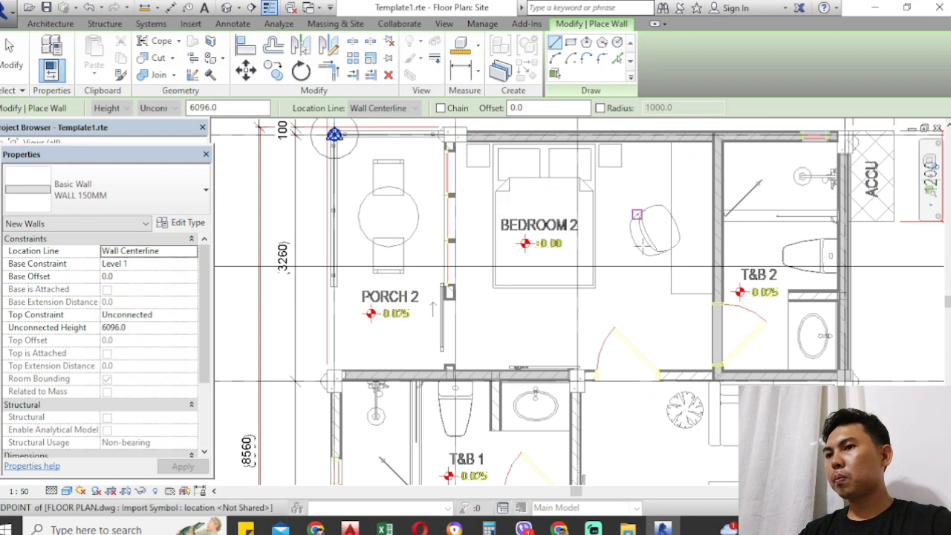
Draw a WALL 150MM wall about 3440 mm long along gridline 2, between the columns at gridlines C and D.
{"action": "scroll", "coordinate": [718, 377], "scroll_direction": "up", "scroll_amount": 4}
{"action": "left_click", "coordinate": [718, 377]}
{"action": "left_click", "coordinate": [459, 379]}
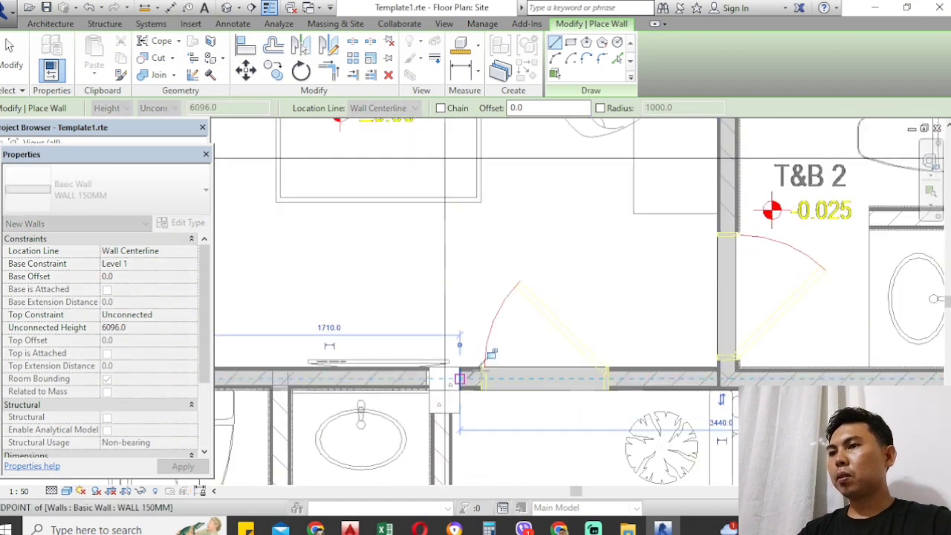
{"action": "scroll", "coordinate": [490, 354], "scroll_direction": "down", "scroll_amount": 4}
{"action": "key", "text": "Escape"}
{"action": "key", "text": "Escape"}
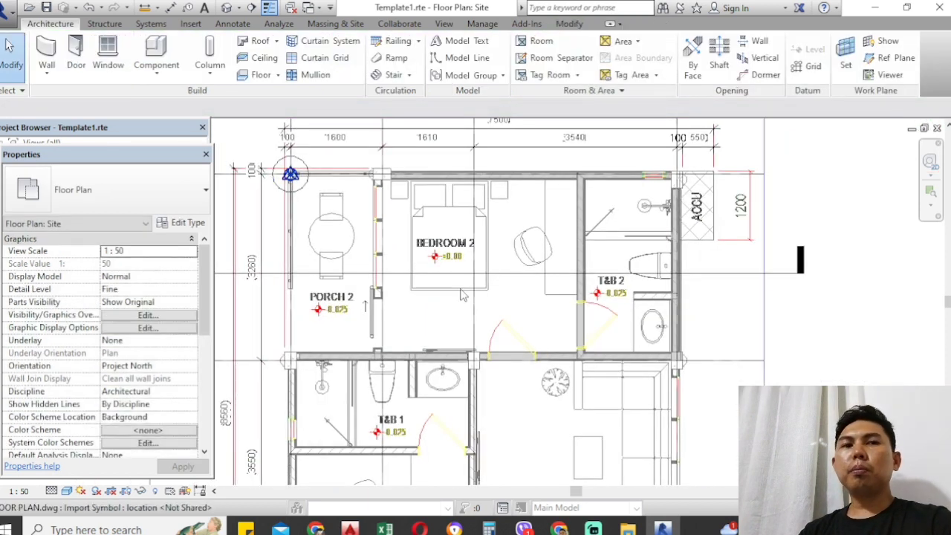
Open the Section 1 view from its section line crossing Bedroom 2 and T&B 2.
{"action": "scroll", "coordinate": [462, 295], "scroll_direction": "down", "scroll_amount": 1}
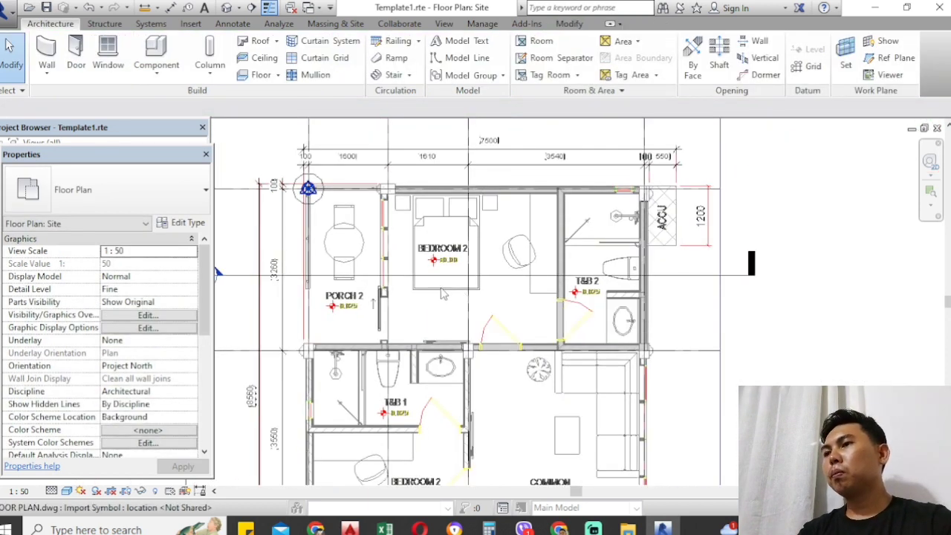
{"action": "scroll", "coordinate": [462, 295], "scroll_direction": "up", "scroll_amount": 1}
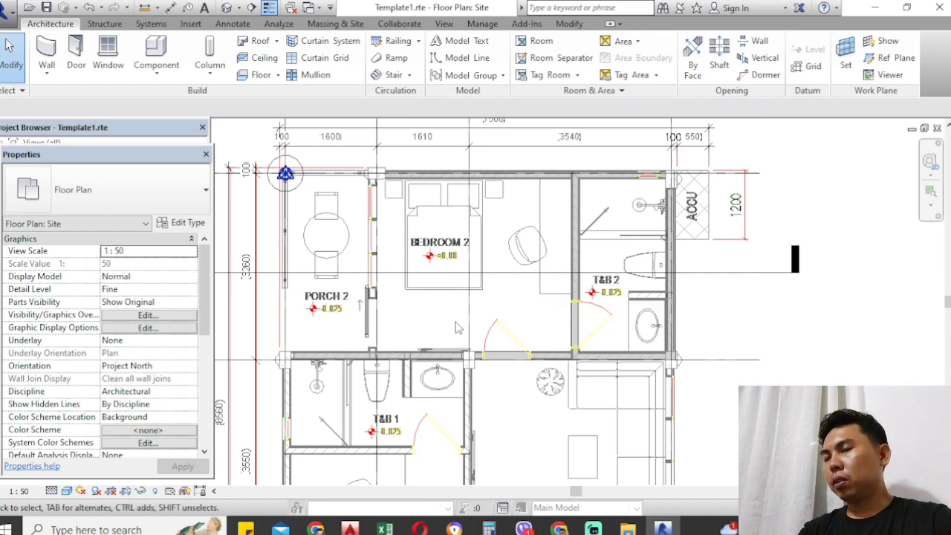
{"action": "middle_click_drag", "start_coordinate": [577, 347], "coordinate": [558, 307]}
{"action": "scroll", "coordinate": [558, 277], "scroll_direction": "up", "scroll_amount": 1}
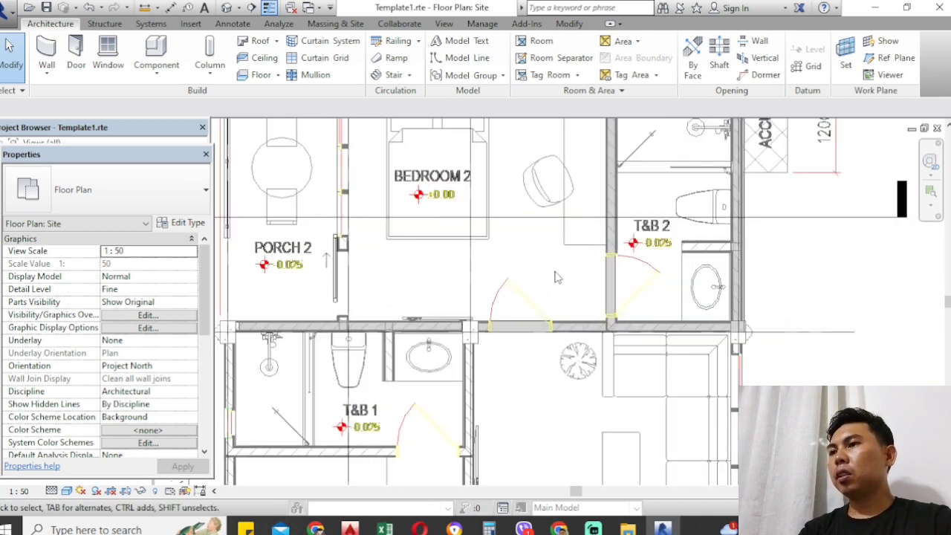
{"action": "scroll", "coordinate": [540, 297], "scroll_direction": "down", "scroll_amount": 2}
{"action": "left_click", "coordinate": [668, 254]}
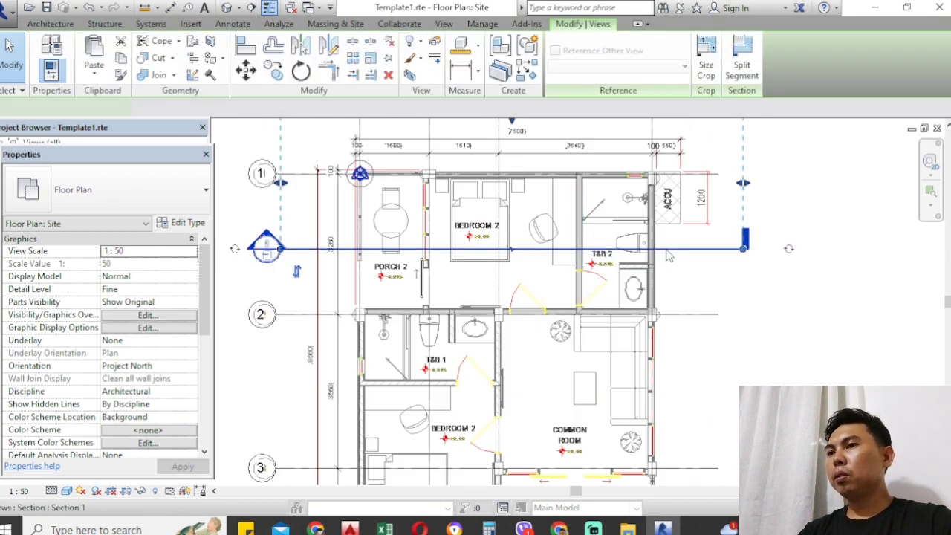
{"action": "right_click", "coordinate": [668, 255]}
{"action": "left_click", "coordinate": [709, 226]}
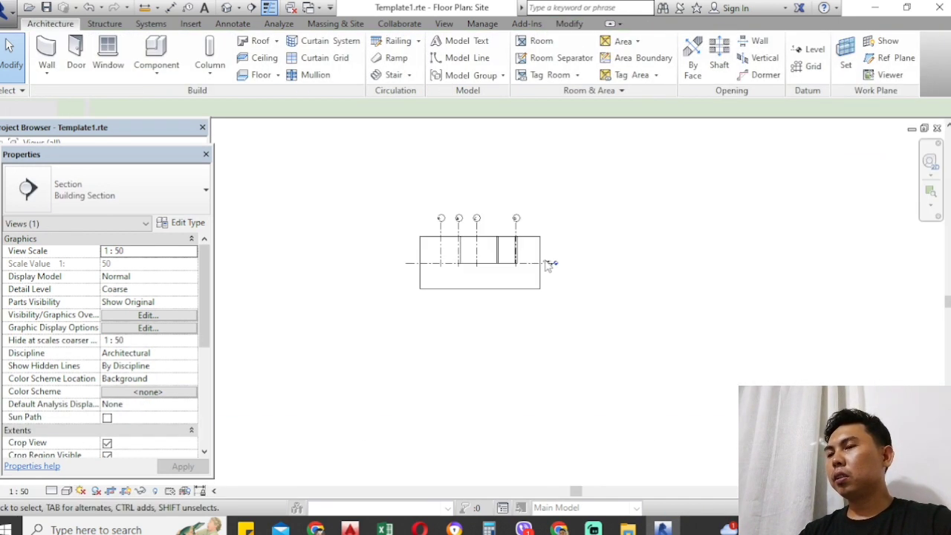
Extend the section's crop region upward to just above Level 2.
{"action": "scroll", "coordinate": [476, 256], "scroll_direction": "up", "scroll_amount": 4}
{"action": "scroll", "coordinate": [508, 259], "scroll_direction": "up", "scroll_amount": 2}
{"action": "middle_click_drag", "start_coordinate": [513, 257], "coordinate": [505, 295]}
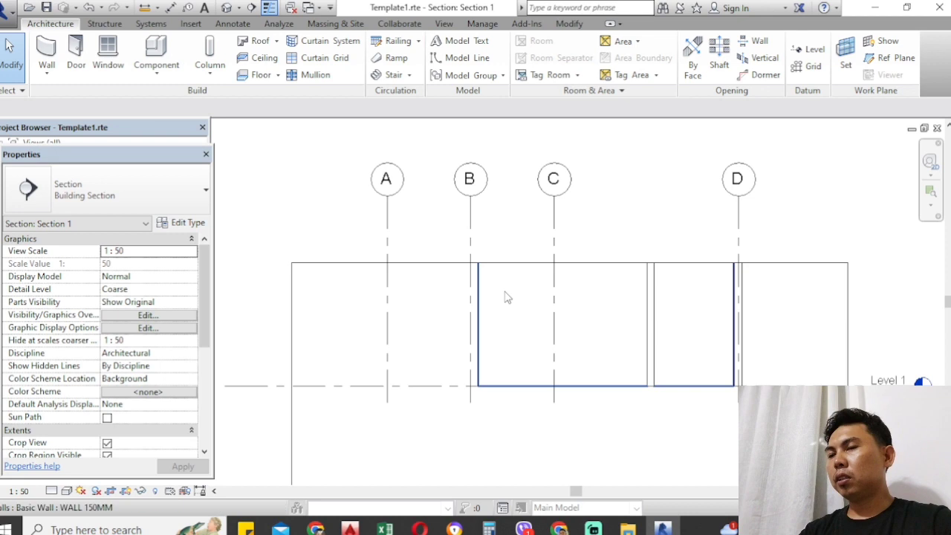
{"action": "scroll", "coordinate": [508, 308], "scroll_direction": "down", "scroll_amount": 2}
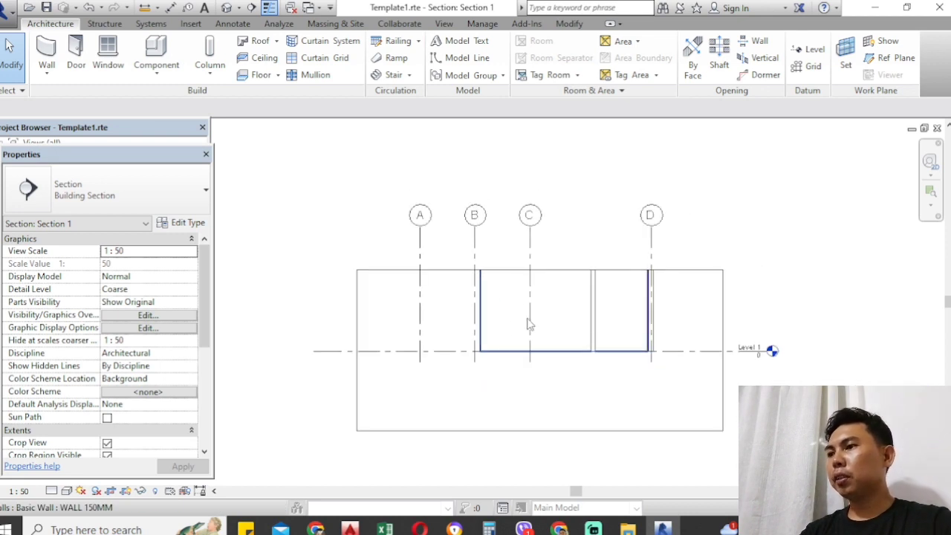
{"action": "left_click", "coordinate": [458, 271]}
{"action": "left_click_drag", "start_coordinate": [540, 270], "coordinate": [540, 245]}
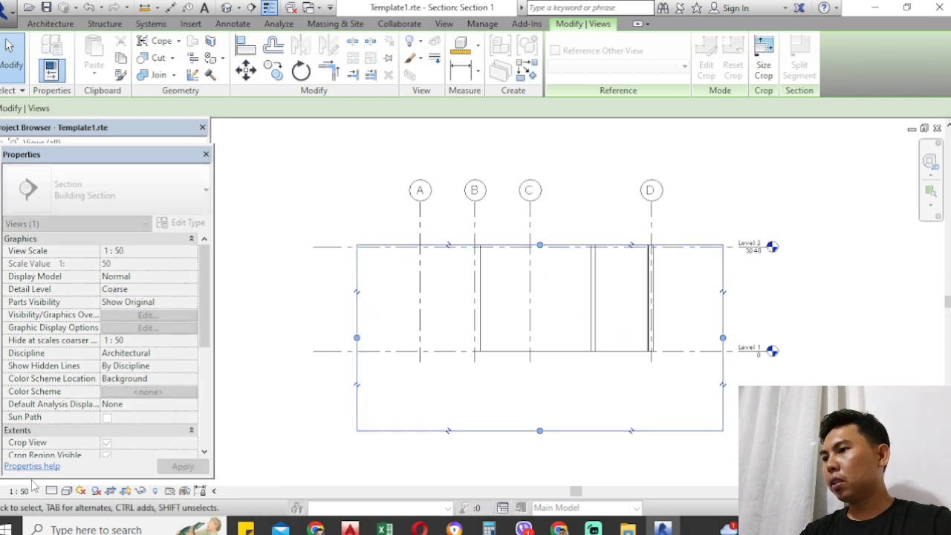
Set the section view's detail level to Fine and give it a shaded visual style.
{"action": "left_click", "coordinate": [52, 491]}
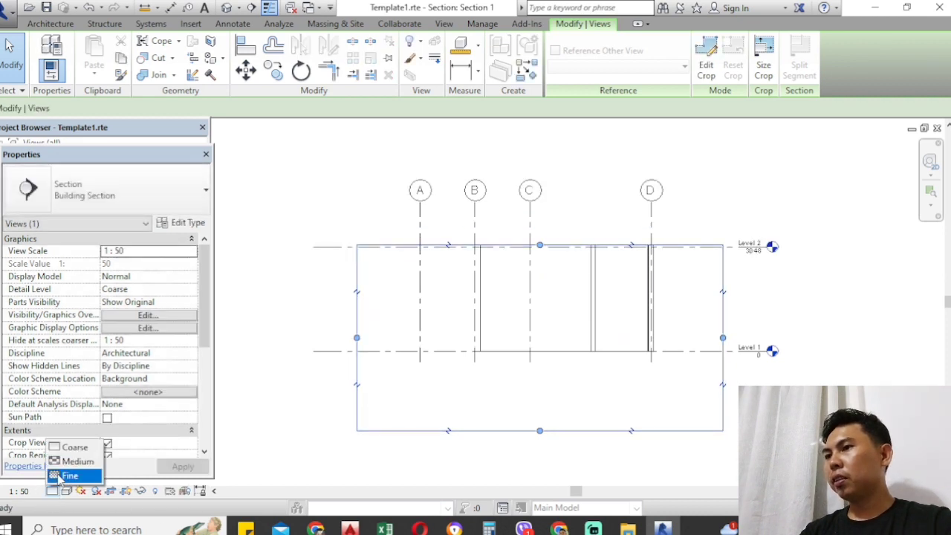
{"action": "left_click", "coordinate": [68, 476]}
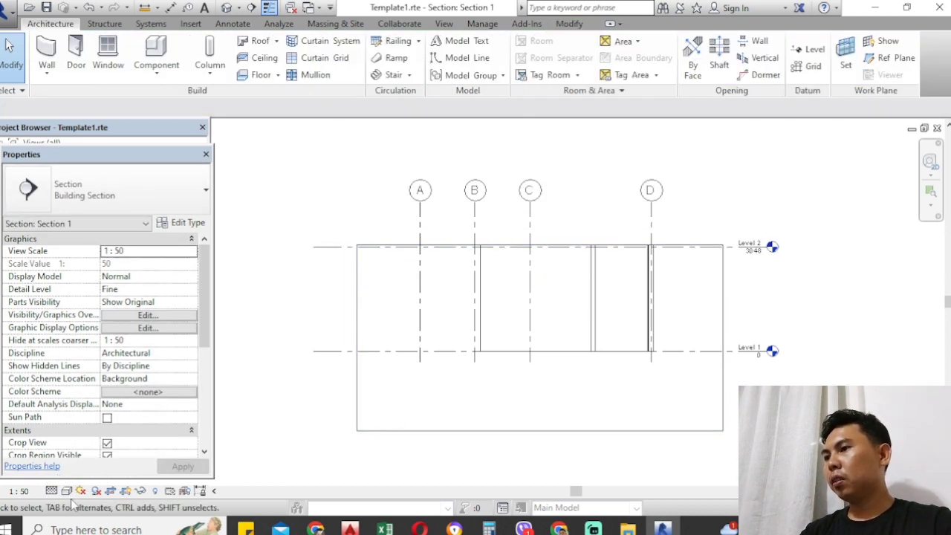
{"action": "left_click", "coordinate": [67, 491]}
{"action": "left_click", "coordinate": [87, 433]}
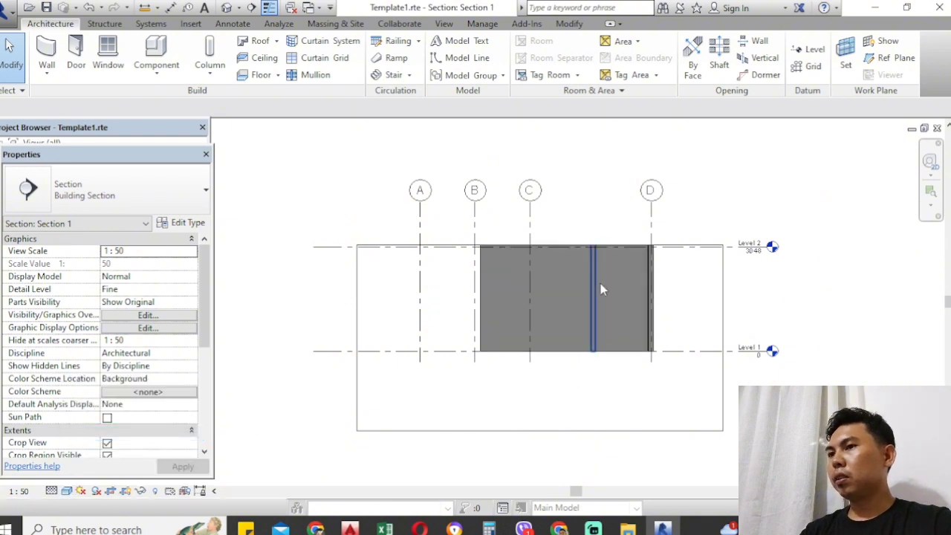
Extend the top of the section's crop region well above the walls' upper edge.
{"action": "scroll", "coordinate": [616, 257], "scroll_direction": "up", "scroll_amount": 2}
{"action": "left_click", "coordinate": [699, 244]}
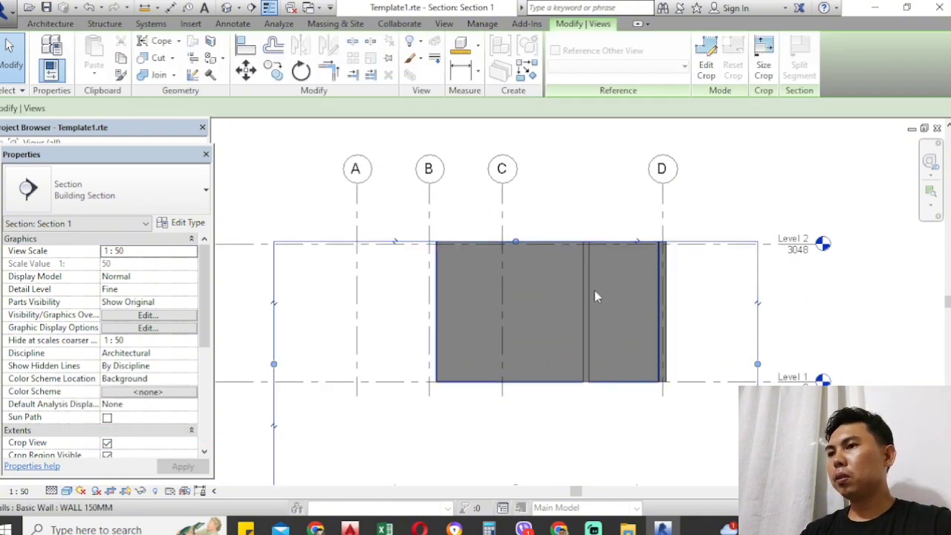
{"action": "scroll", "coordinate": [594, 290], "scroll_direction": "down", "scroll_amount": 1}
{"action": "left_click_drag", "start_coordinate": [541, 254], "coordinate": [542, 154]}
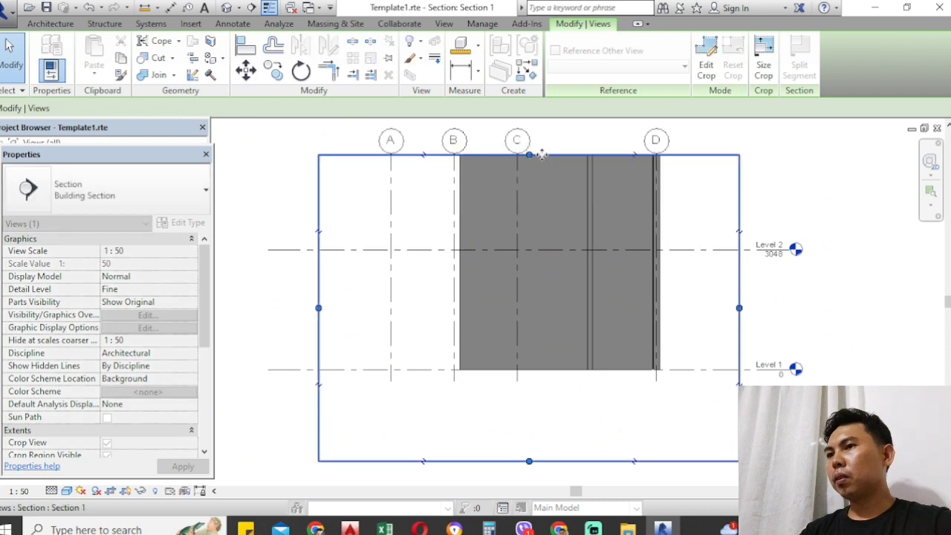
{"action": "scroll", "coordinate": [589, 342], "scroll_direction": "down", "scroll_amount": 2}
{"action": "middle_click_drag", "start_coordinate": [630, 228], "coordinate": [626, 303]}
{"action": "left_click_drag", "start_coordinate": [550, 304], "coordinate": [561, 139]}
{"action": "scroll", "coordinate": [659, 338], "scroll_direction": "up", "scroll_amount": 2}
{"action": "middle_click_drag", "start_coordinate": [660, 338], "coordinate": [660, 248]}
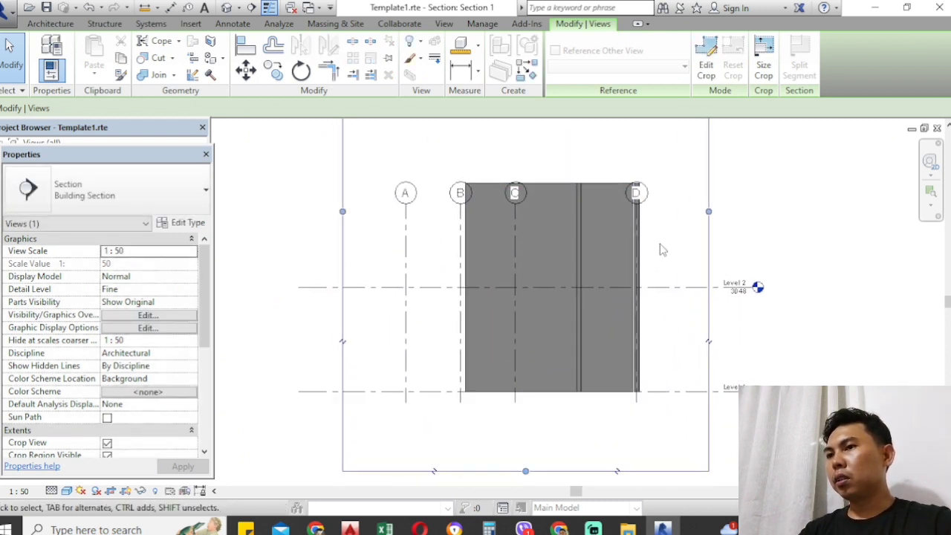
{"action": "scroll", "coordinate": [696, 246], "scroll_direction": "up", "scroll_amount": 1}
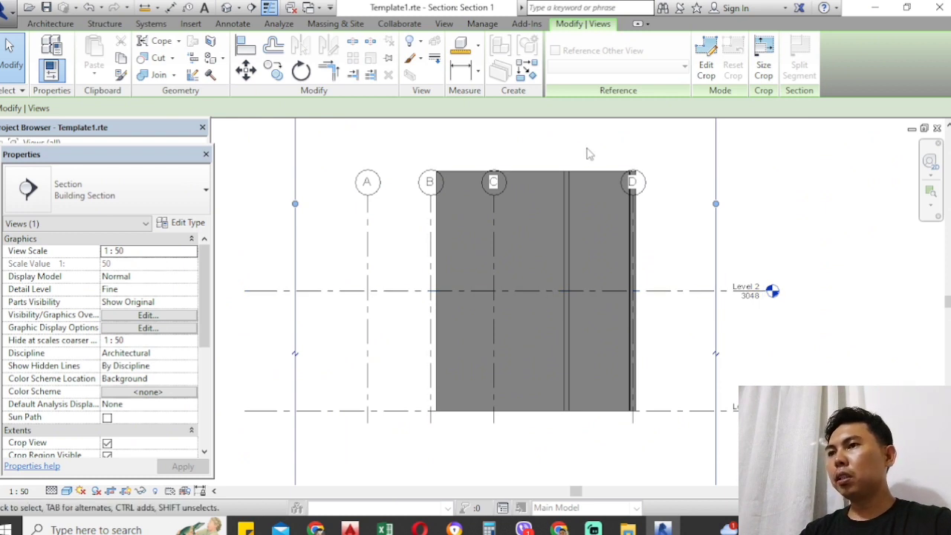
Examine the height and constraints of the WALL 150MM wall spanning gridlines B to D.
{"action": "left_click", "coordinate": [533, 179]}
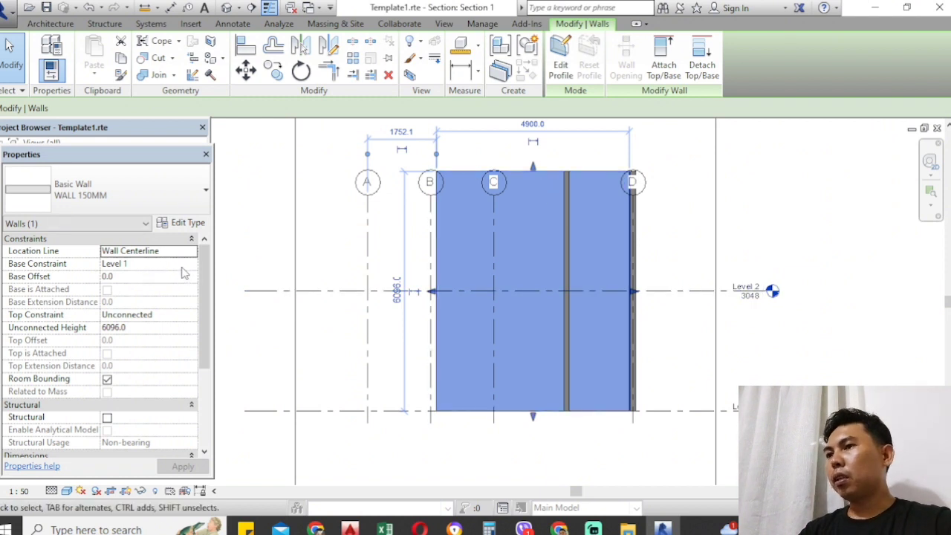
{"action": "left_click", "coordinate": [799, 246]}
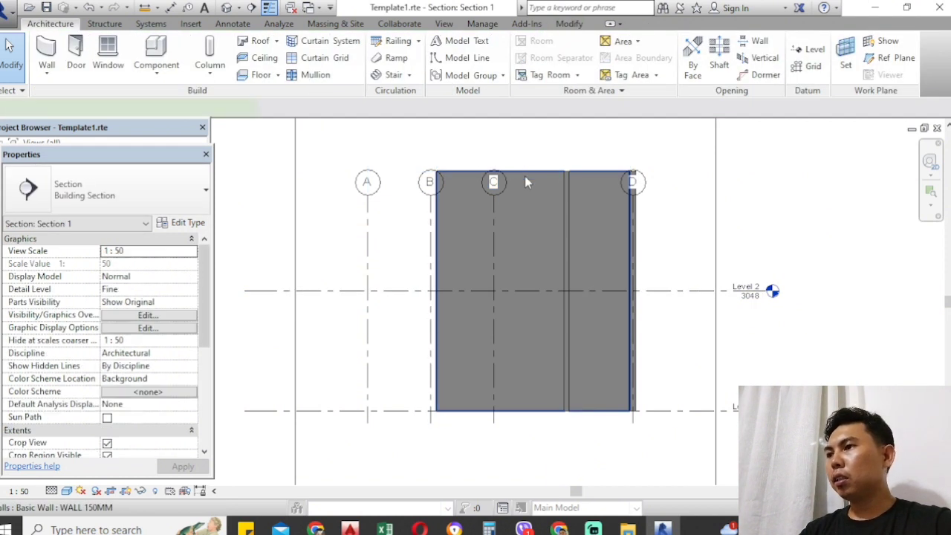
Set the top constraint of the WALL 150MM wall spanning gridlines B to D to Up to level: Level 2.
{"action": "left_click", "coordinate": [525, 182]}
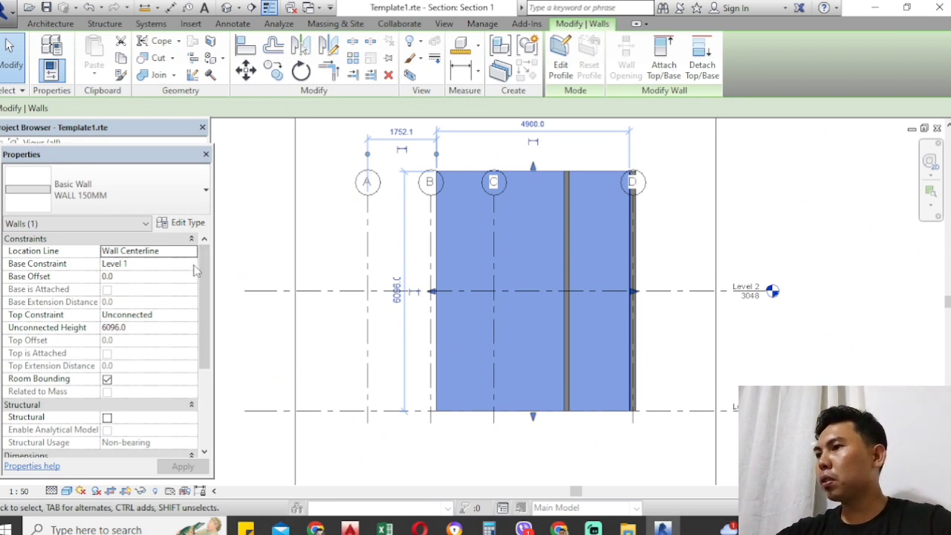
{"action": "left_click", "coordinate": [192, 317]}
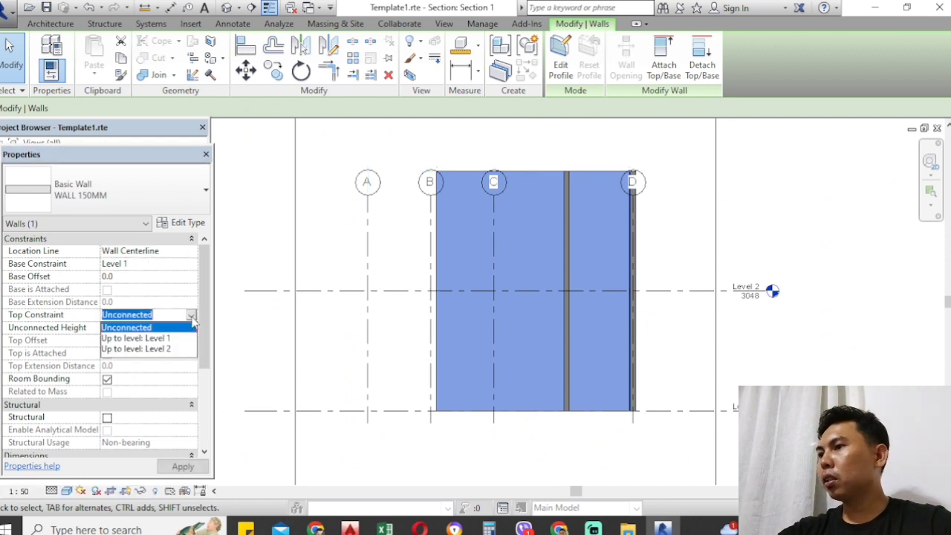
{"action": "left_click", "coordinate": [158, 350]}
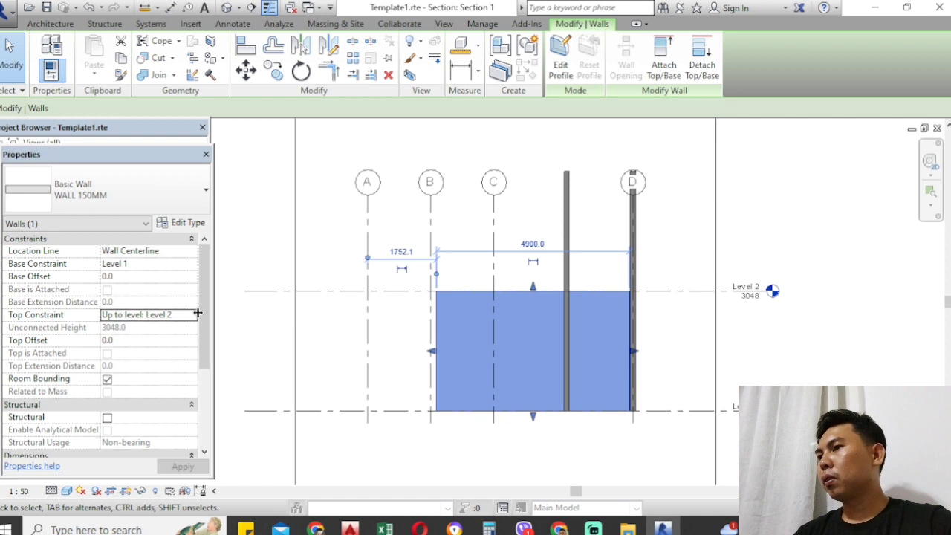
{"action": "left_click", "coordinate": [684, 325]}
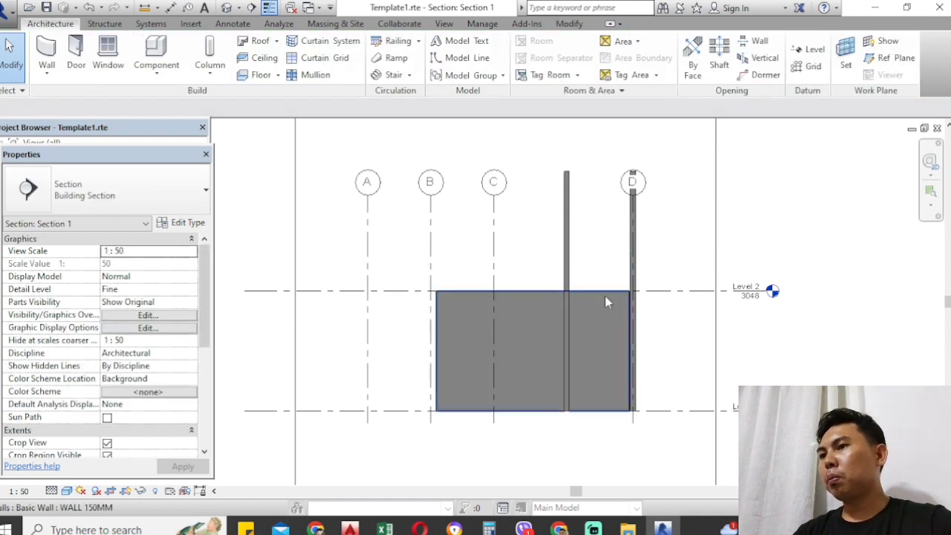
Lower the top of the WALL 125MM wall between gridlines C and D to the Level 2 line.
{"action": "left_click", "coordinate": [566, 193]}
{"action": "left_click_drag", "start_coordinate": [568, 171], "coordinate": [565, 297]}
{"action": "key", "text": "Escape"}
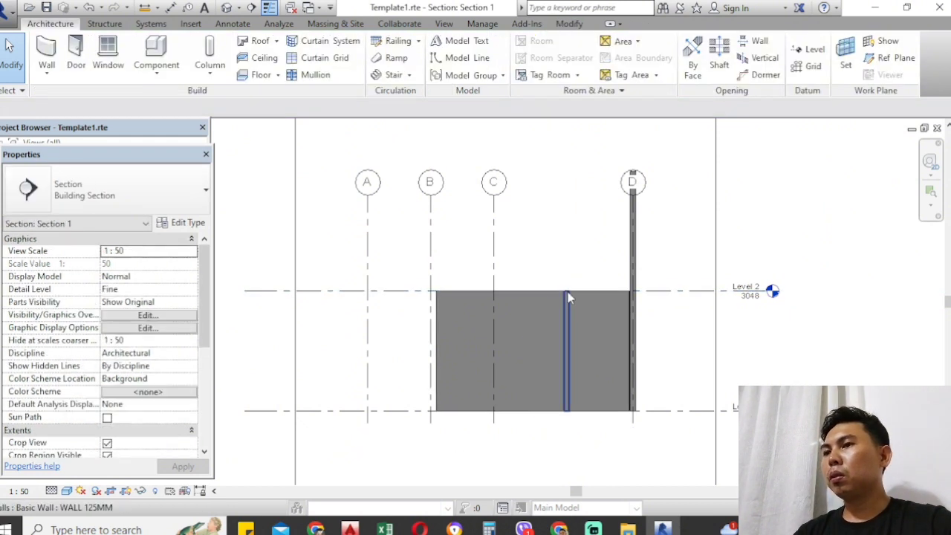
Constrain the top of the WALL 150MM wall on gridline D up to Level 2.
{"action": "left_click", "coordinate": [633, 216]}
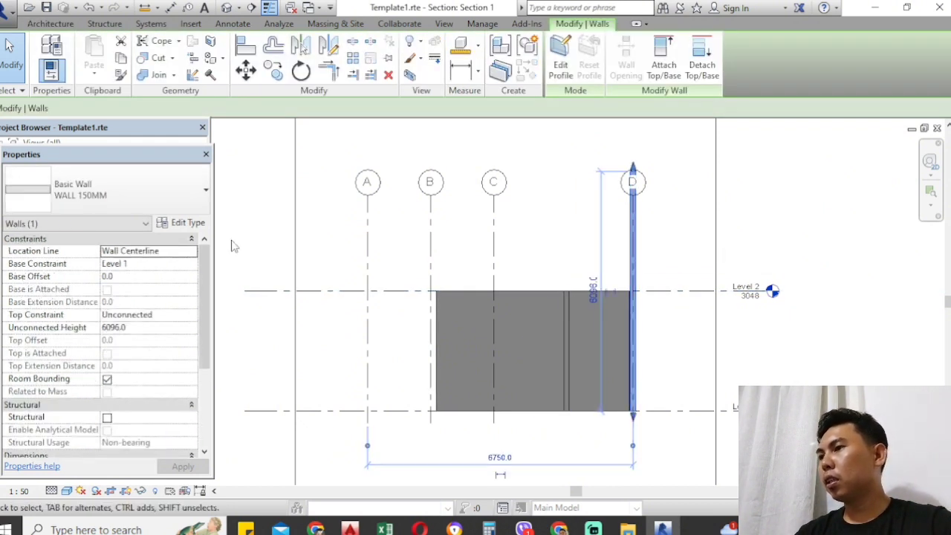
{"action": "left_click", "coordinate": [192, 316]}
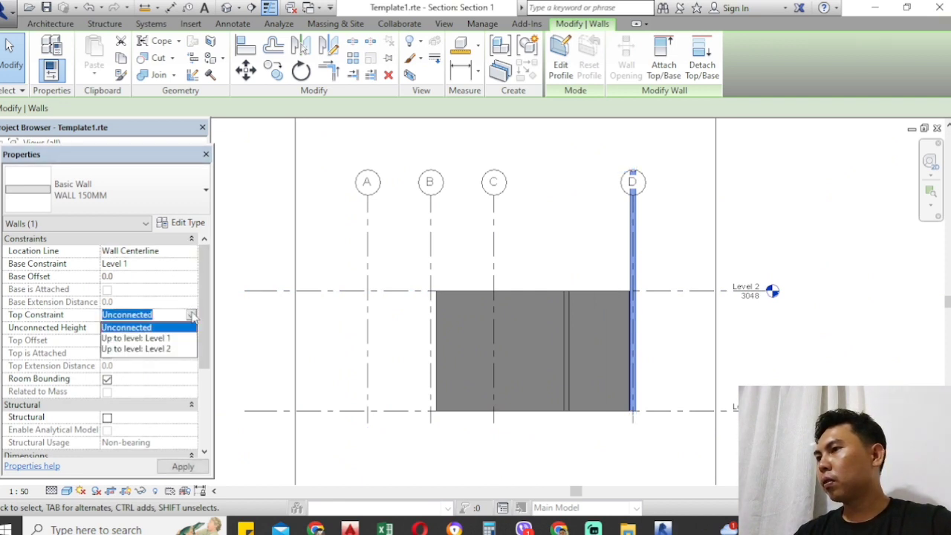
{"action": "left_click", "coordinate": [164, 349]}
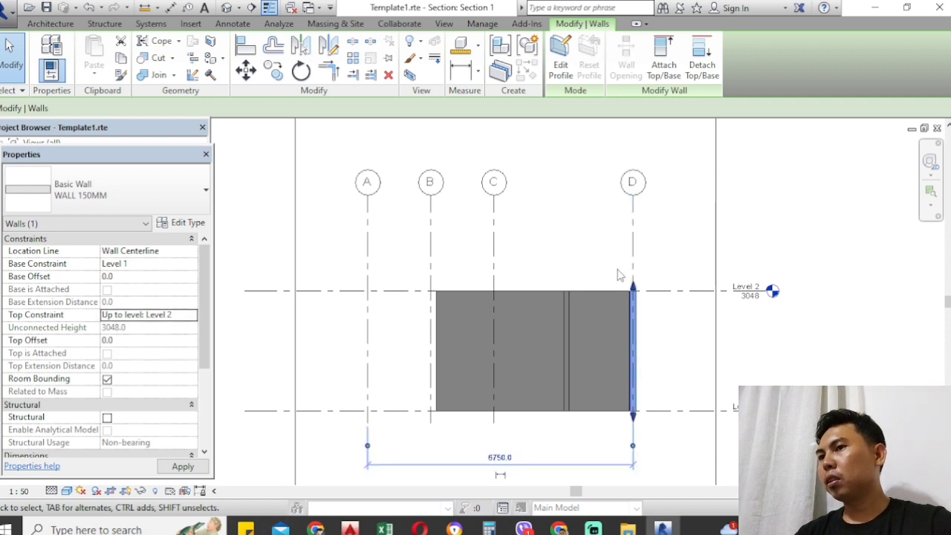
{"action": "key", "text": "Escape"}
Set the base offset of the WALL 150MM wall spanning gridlines B to D to 100 and check its lower edge.
{"action": "left_click", "coordinate": [593, 293]}
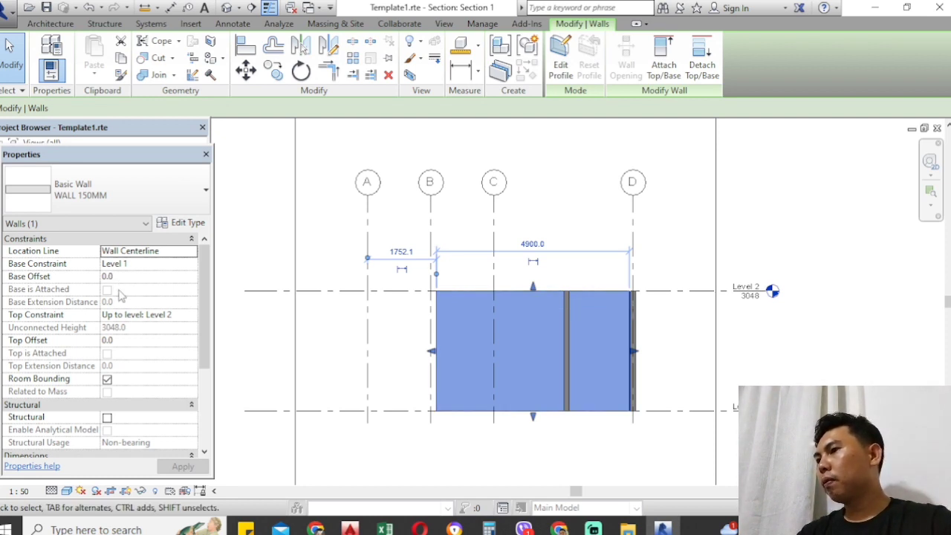
{"action": "left_click", "coordinate": [138, 276]}
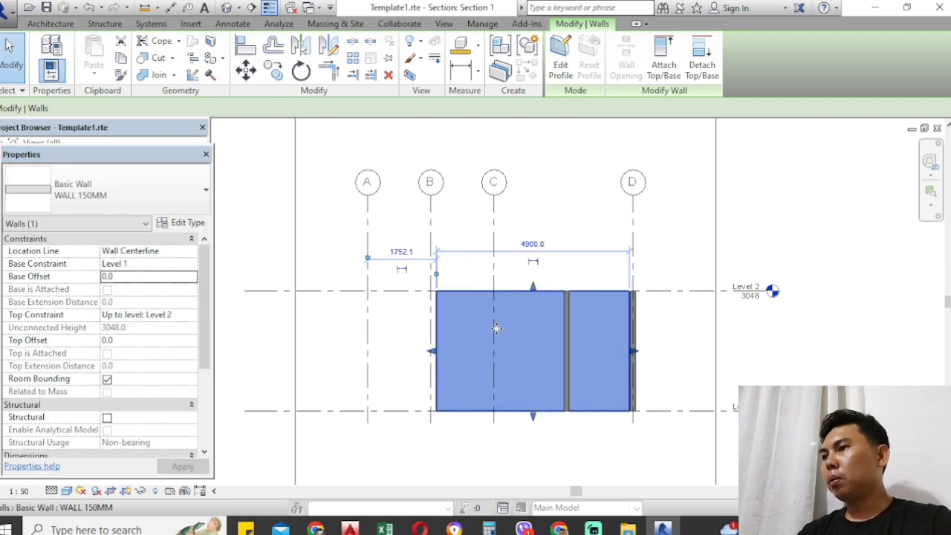
{"action": "left_click", "coordinate": [253, 287]}
{"action": "left_click", "coordinate": [489, 308]}
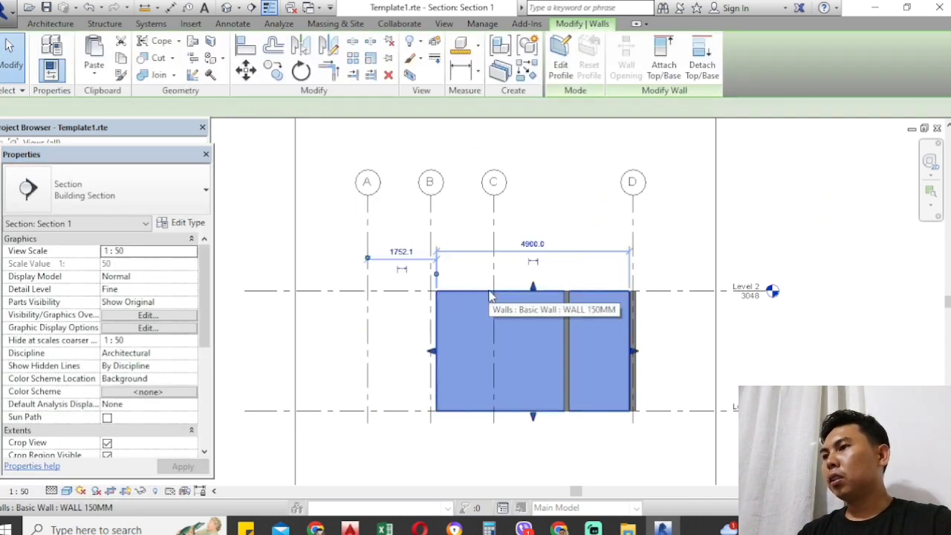
{"action": "left_click", "coordinate": [125, 277]}
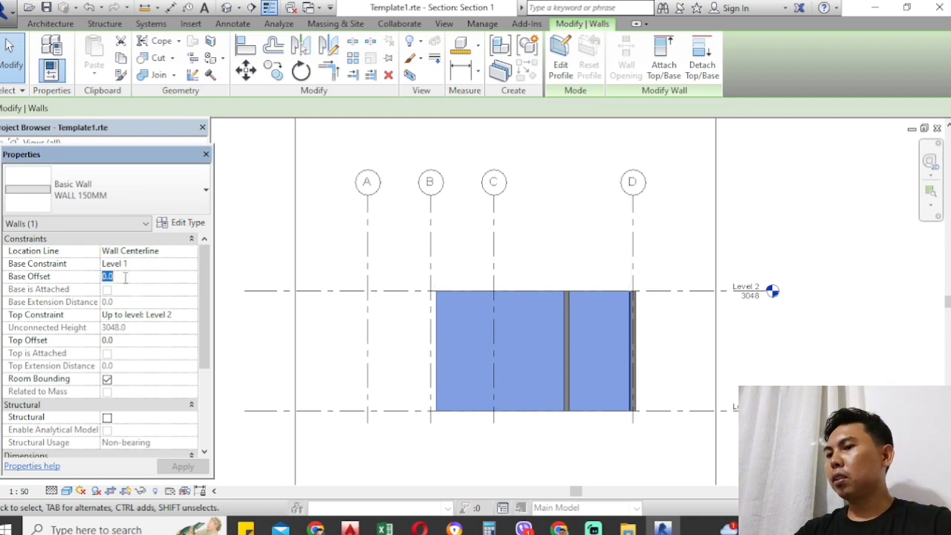
{"action": "type", "text": "100"}
{"action": "key", "text": "Return"}
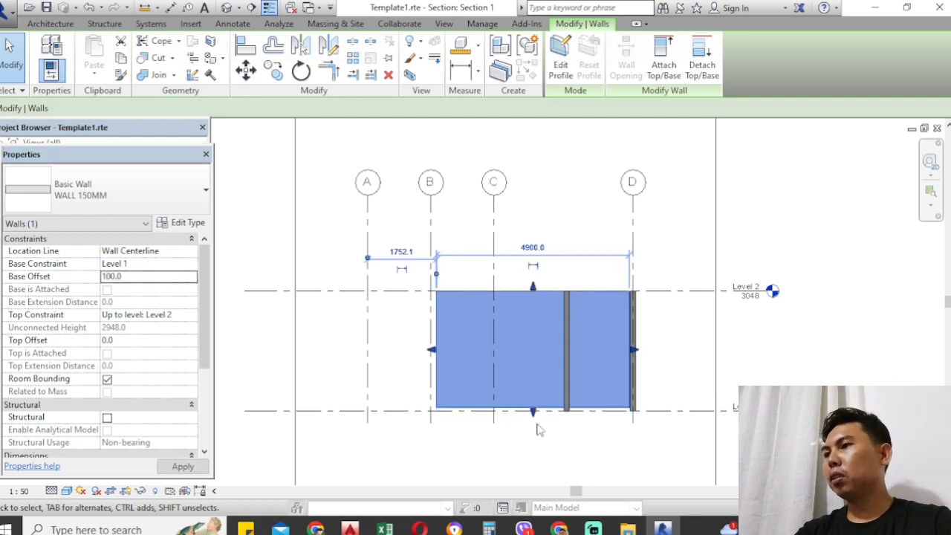
{"action": "left_click", "coordinate": [550, 436]}
{"action": "scroll", "coordinate": [452, 419], "scroll_direction": "up", "scroll_amount": 3}
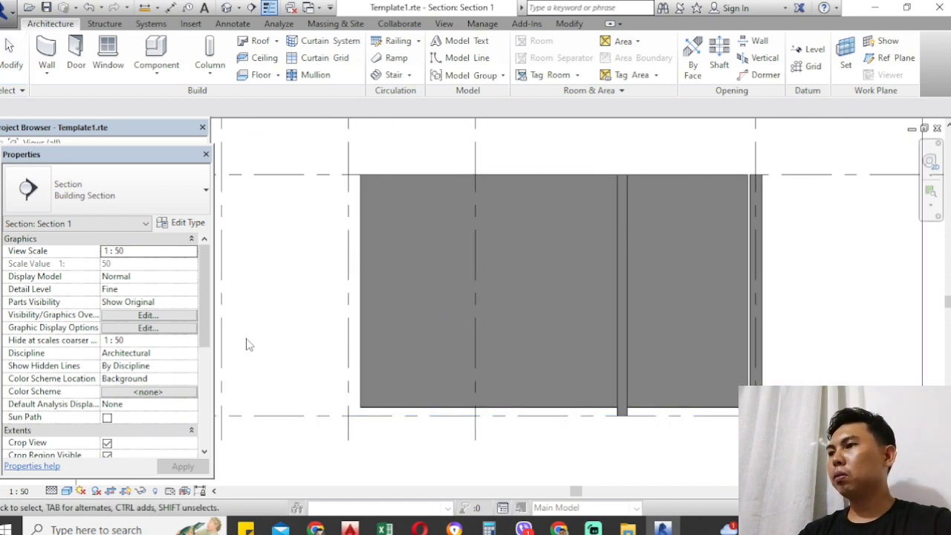
{"action": "scroll", "coordinate": [435, 316], "scroll_direction": "down", "scroll_amount": 2}
{"action": "scroll", "coordinate": [435, 317], "scroll_direction": "down", "scroll_amount": 2}
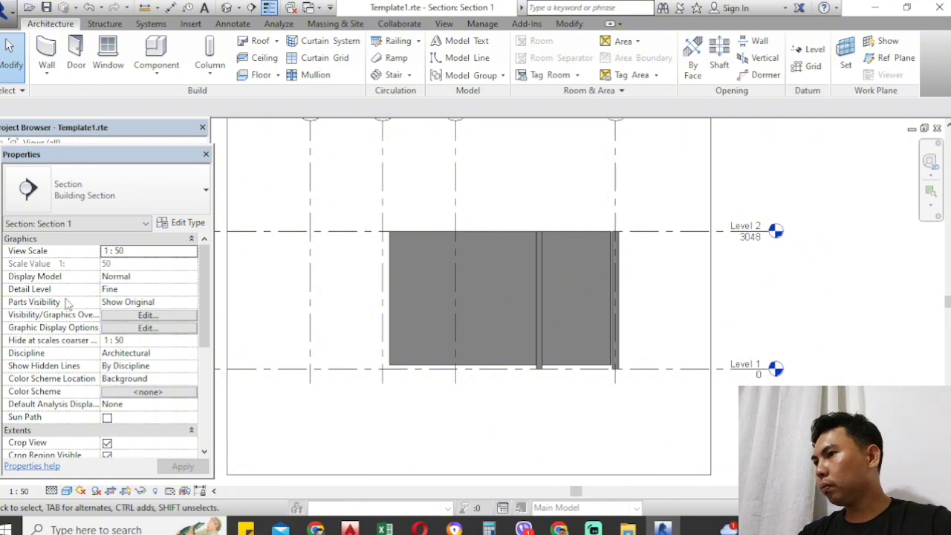
Reset the base offset of the wall spanning gridlines B to D so its base sits on Level 1.
{"action": "left_click", "coordinate": [445, 235]}
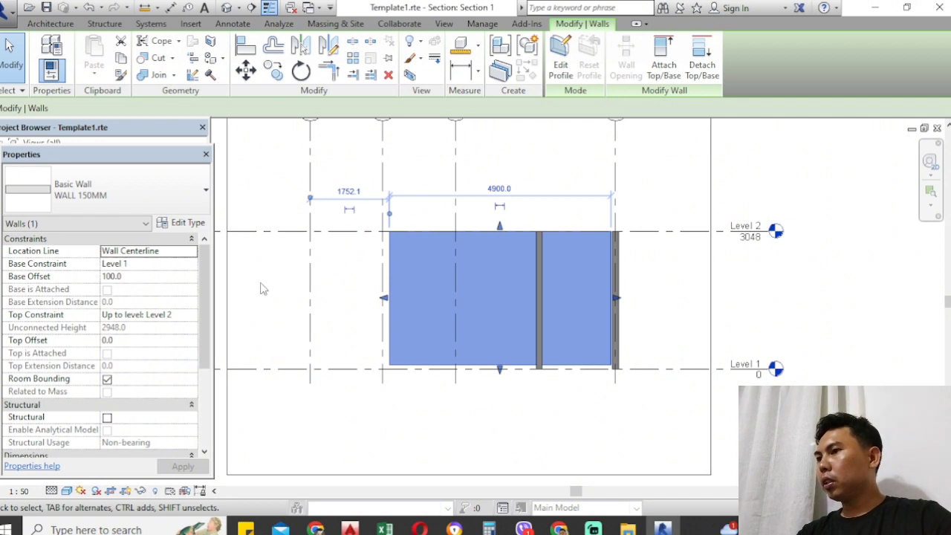
{"action": "left_click", "coordinate": [224, 321]}
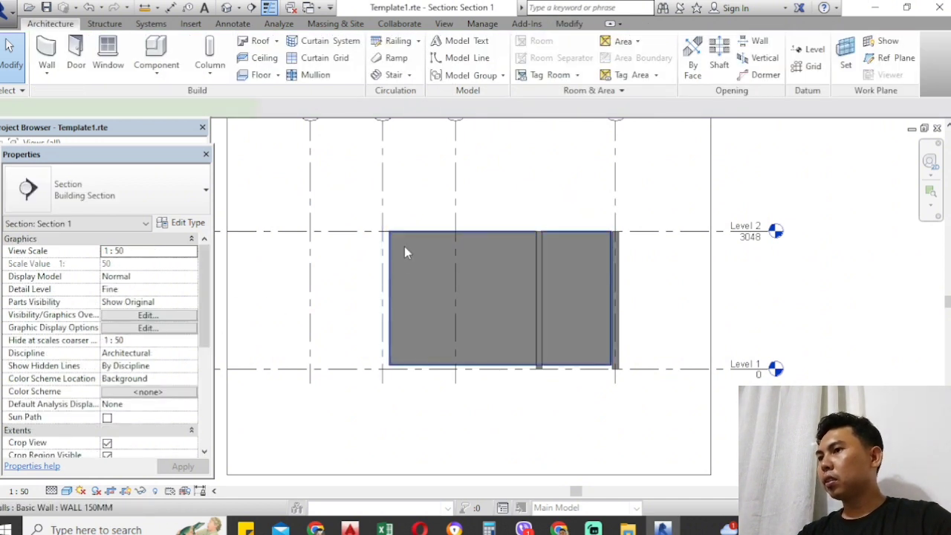
{"action": "left_click", "coordinate": [404, 253]}
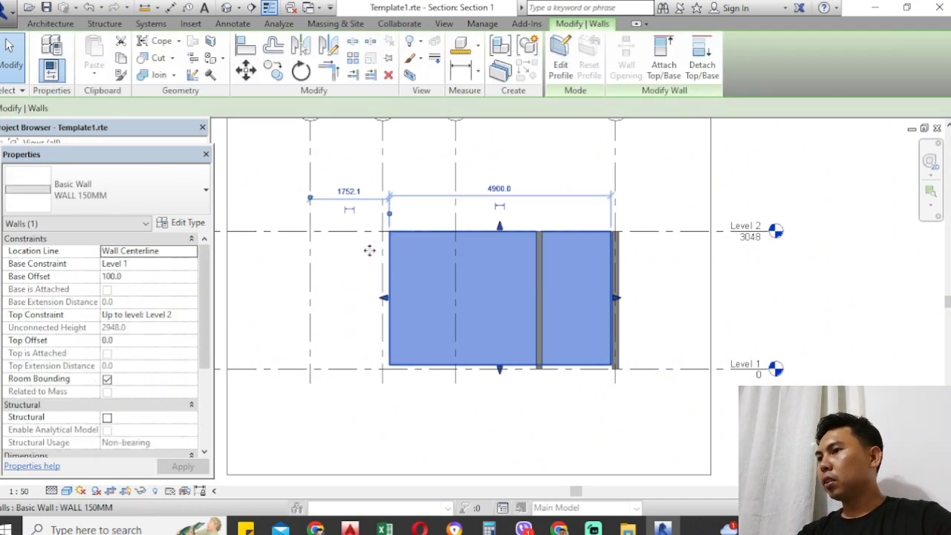
{"action": "left_click", "coordinate": [153, 291]}
{"action": "left_click", "coordinate": [282, 343]}
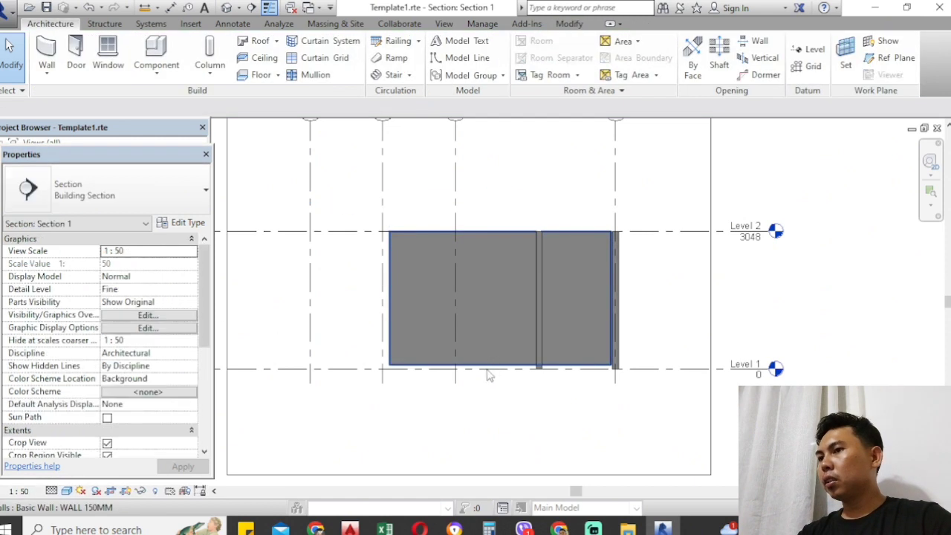
{"action": "left_click", "coordinate": [489, 372]}
{"action": "left_click", "coordinate": [169, 277]}
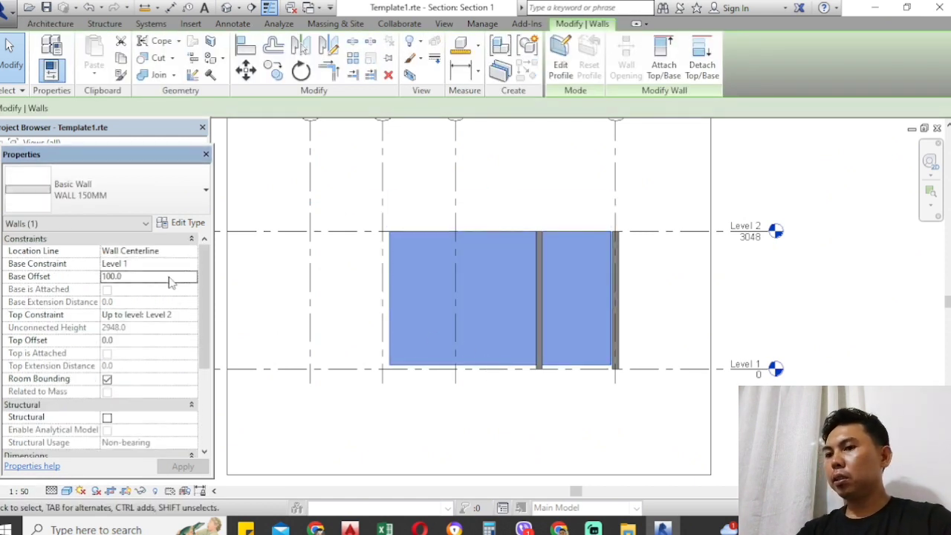
{"action": "left_click", "coordinate": [494, 404]}
{"action": "scroll", "coordinate": [553, 266], "scroll_direction": "down", "scroll_amount": 3}
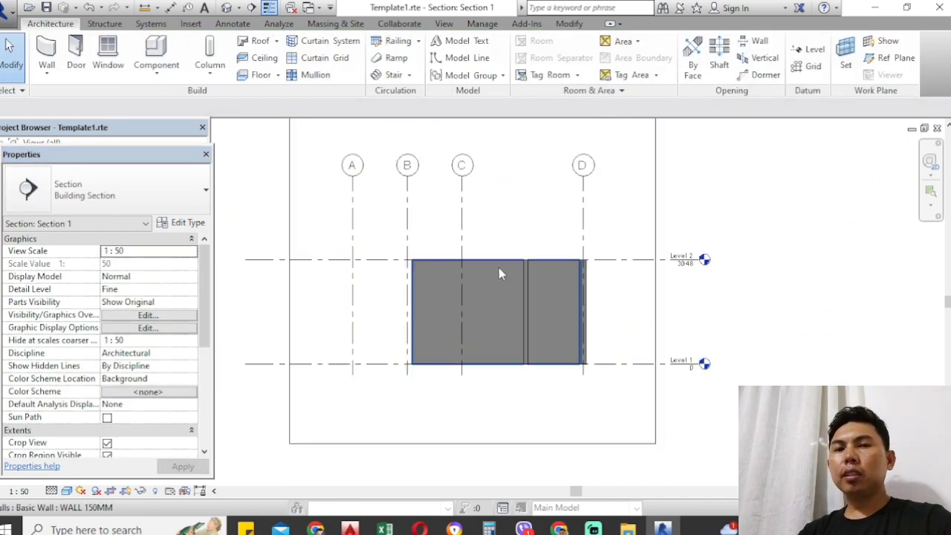
Open the default 3D view and set its detail level to Fine and its visual style to Shaded.
{"action": "left_click", "coordinate": [227, 8]}
{"action": "middle_click_drag", "start_coordinate": [641, 300], "coordinate": [417, 372], "text": "shift"}
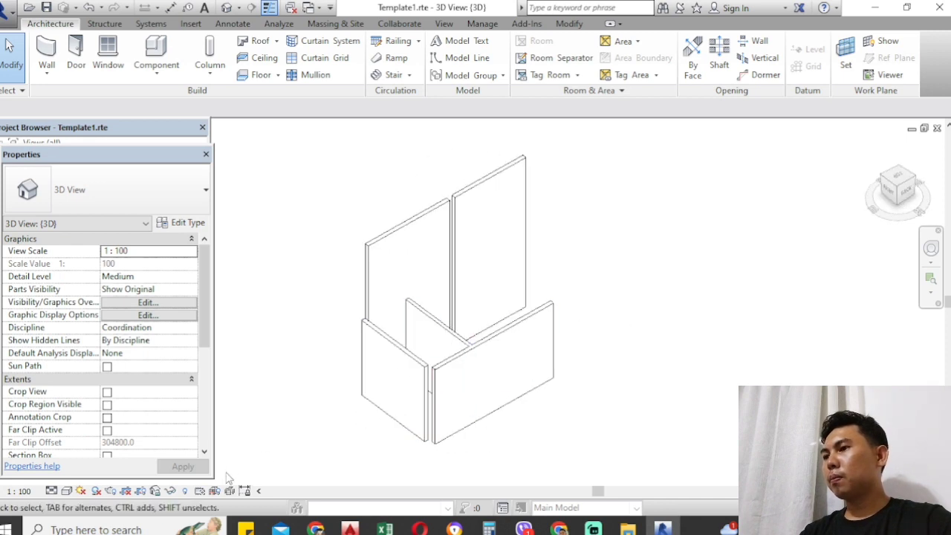
{"action": "left_click", "coordinate": [52, 491]}
{"action": "left_click", "coordinate": [59, 477]}
{"action": "left_click", "coordinate": [66, 491]}
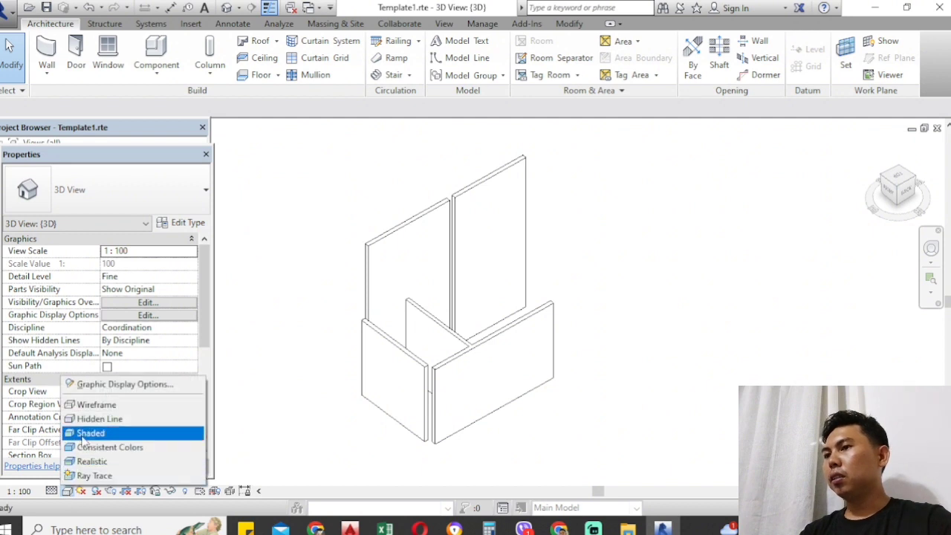
{"action": "left_click", "coordinate": [87, 433]}
{"action": "mouse_move", "coordinate": [461, 424]}
{"action": "middle_mouse_down", "text": "shift"}
{"action": "mouse_move", "coordinate": [582, 431]}
{"action": "mouse_move", "coordinate": [641, 402]}
{"action": "middle_mouse_up", "text": "shift"}
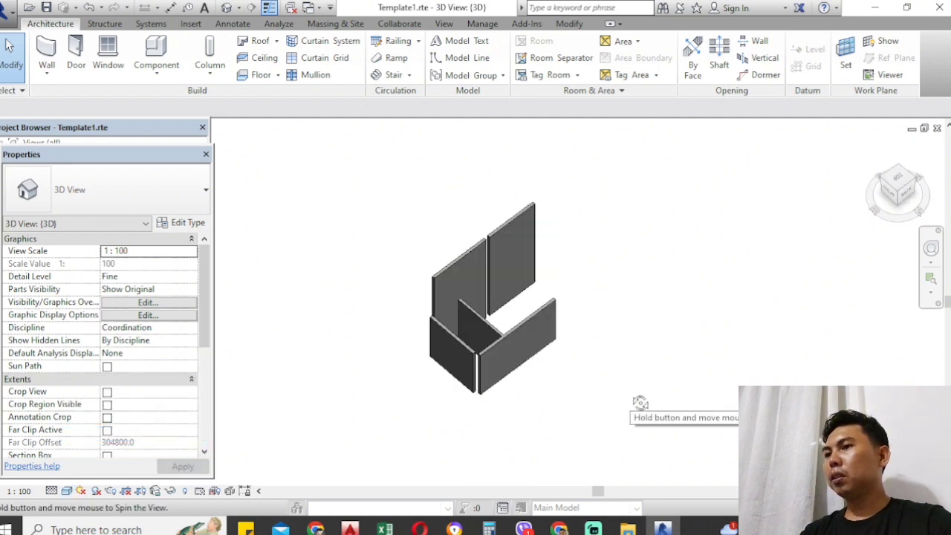
{"action": "scroll", "coordinate": [535, 382], "scroll_direction": "up", "scroll_amount": 3}
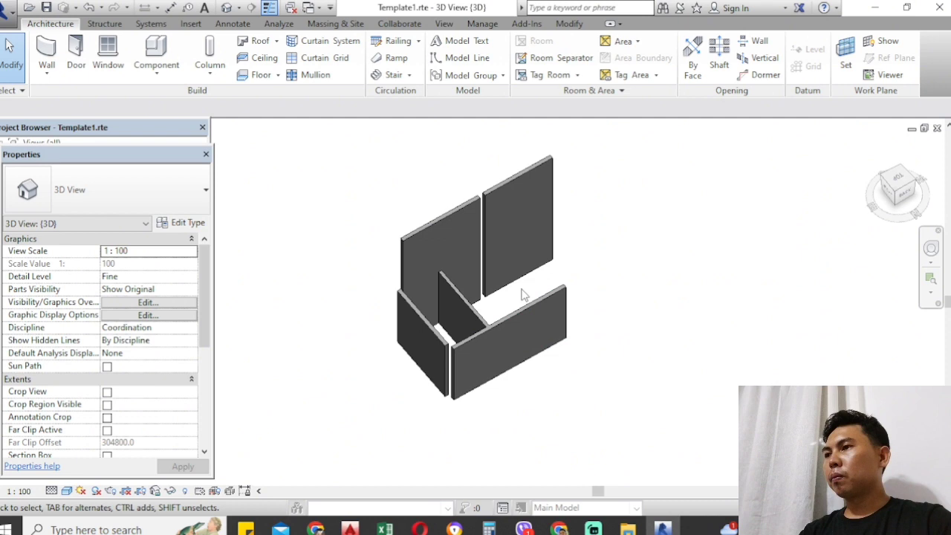
{"action": "middle_click_drag", "start_coordinate": [400, 236], "coordinate": [349, 252]}
{"action": "middle_click_drag", "start_coordinate": [436, 283], "coordinate": [505, 284]}
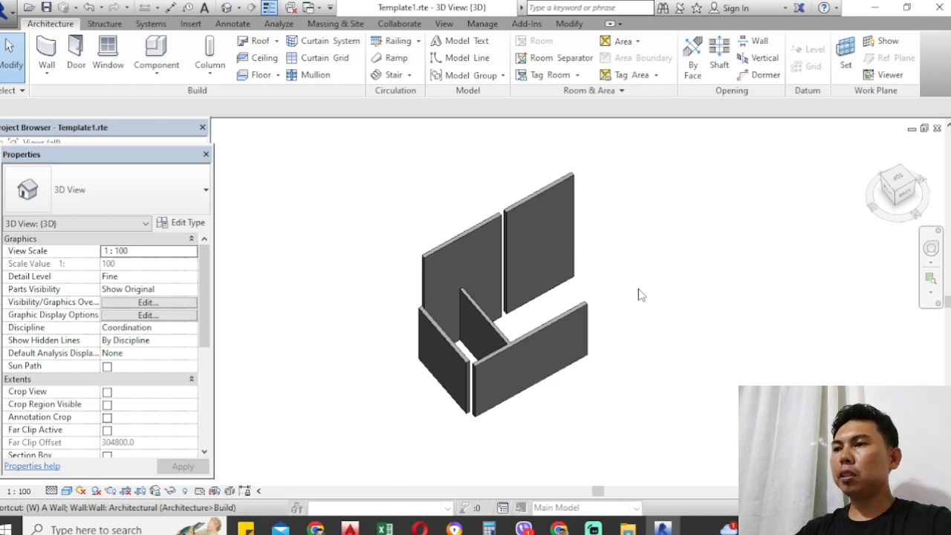
Tile all open view windows and close the Properties palette.
{"action": "key", "text": "w"}
{"action": "key", "text": "t"}
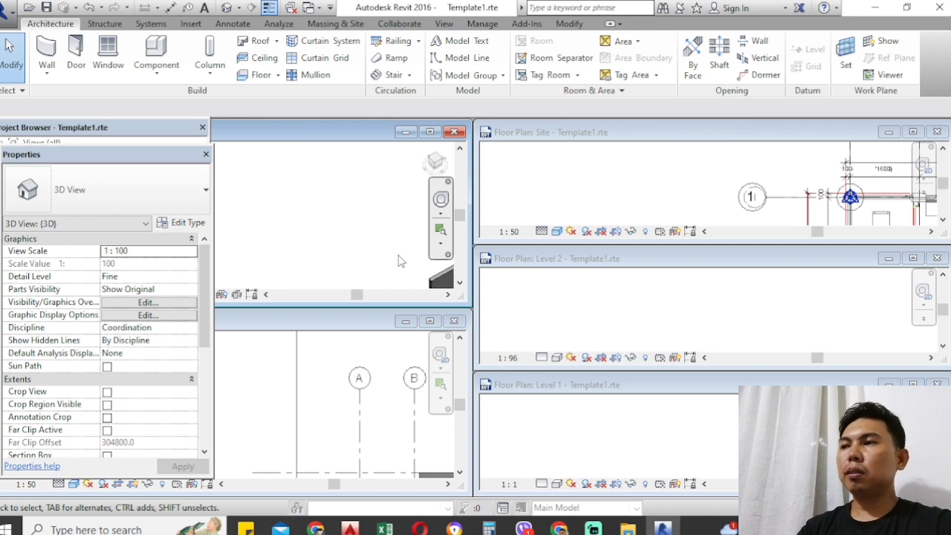
{"action": "left_click", "coordinate": [206, 154]}
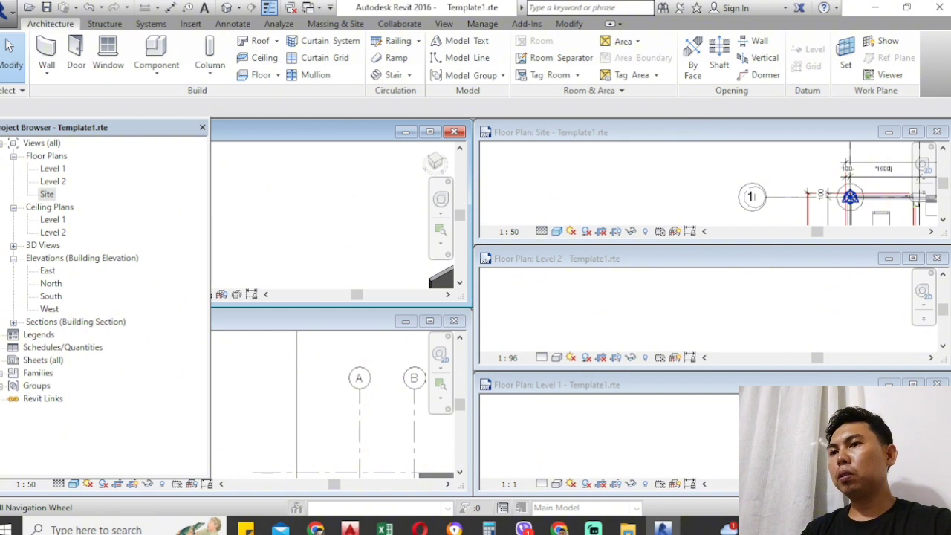
Close the Level 1 and Level 2 floor plan windows and tile the remaining views again.
{"action": "left_click", "coordinate": [937, 384]}
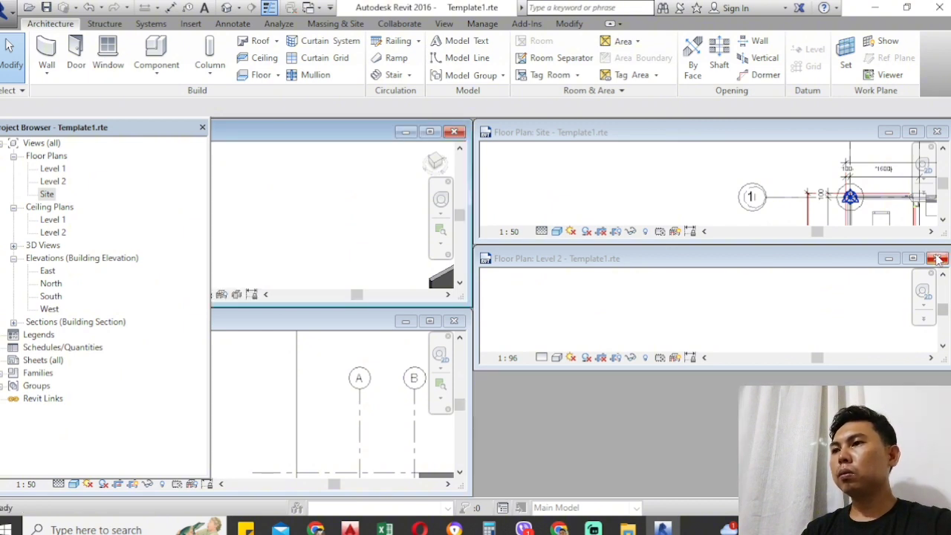
{"action": "left_click", "coordinate": [937, 258]}
{"action": "key", "text": "w"}
{"action": "key", "text": "t"}
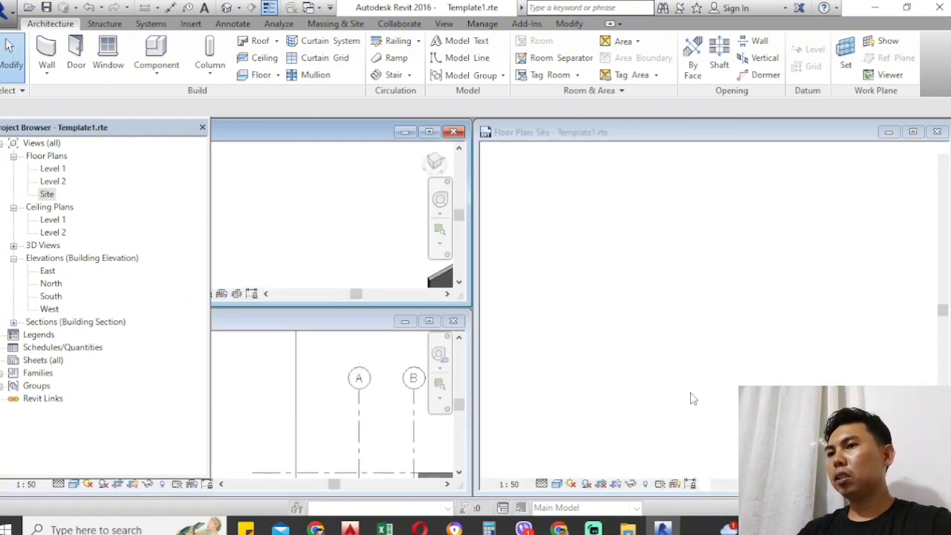
{"action": "scroll", "coordinate": [668, 372], "scroll_direction": "down", "scroll_amount": 2}
{"action": "scroll", "coordinate": [577, 248], "scroll_direction": "down", "scroll_amount": 3}
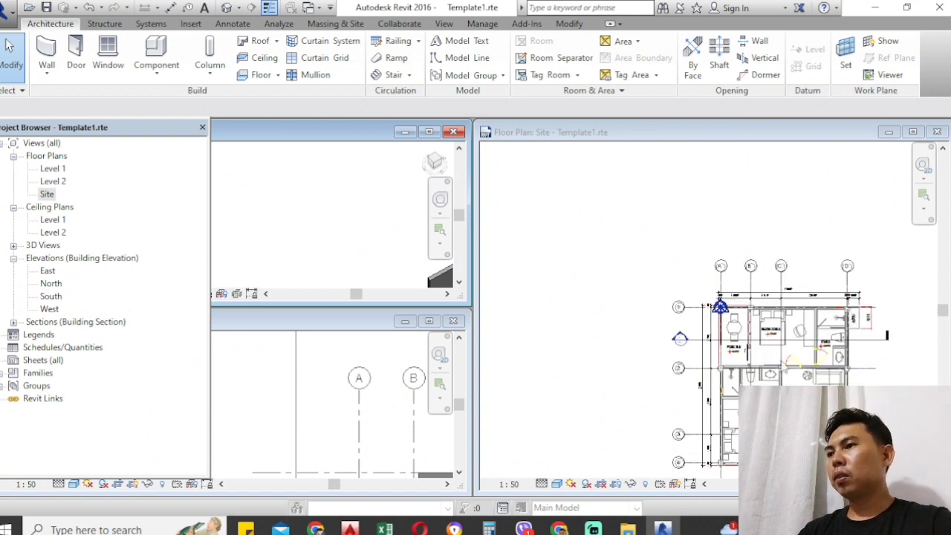
Close the Project Browser to uncover the tiled views.
{"action": "left_click", "coordinate": [154, 128]}
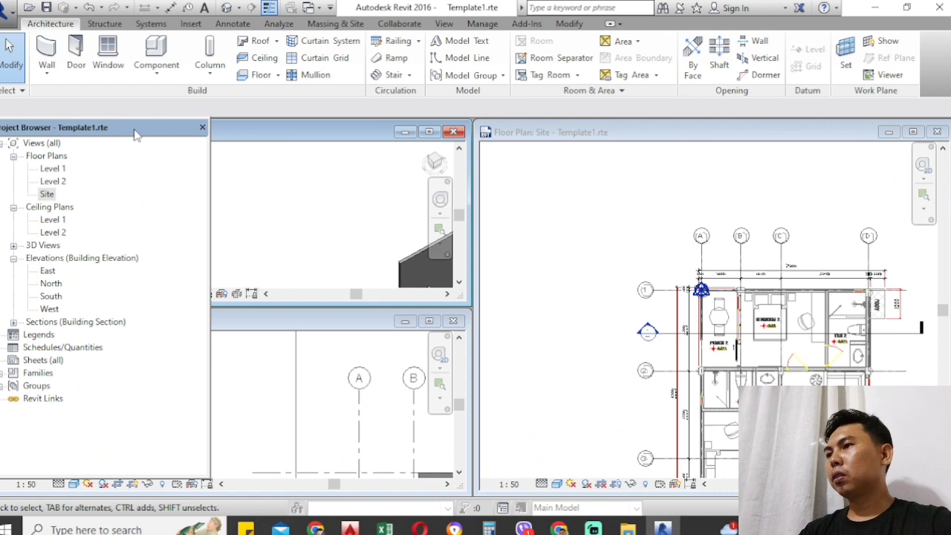
{"action": "left_click_drag", "start_coordinate": [134, 130], "coordinate": [117, 137]}
{"action": "left_click", "coordinate": [186, 134]}
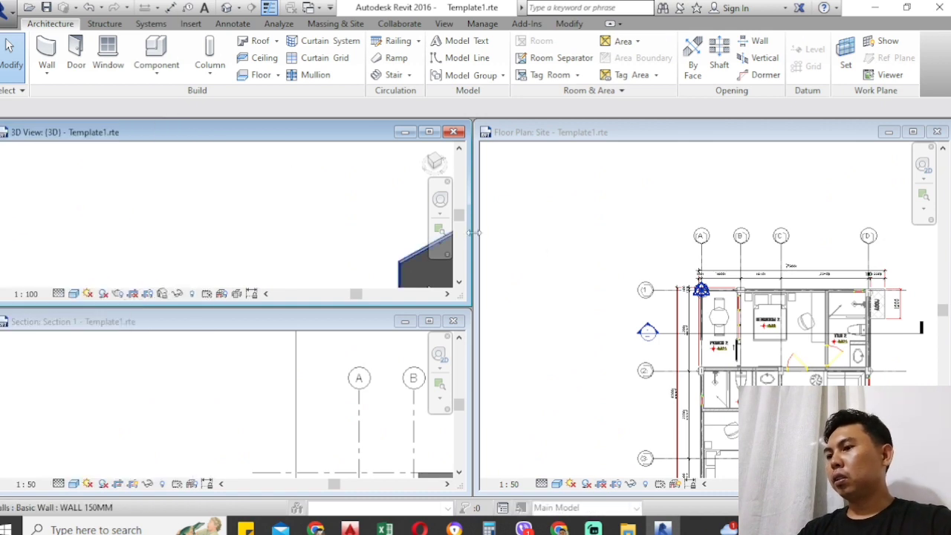
Retile the windows with the Site floor plan as the active view and fit the contents of all views.
{"action": "left_click", "coordinate": [540, 248]}
{"action": "key", "text": "w"}
{"action": "key", "text": "t"}
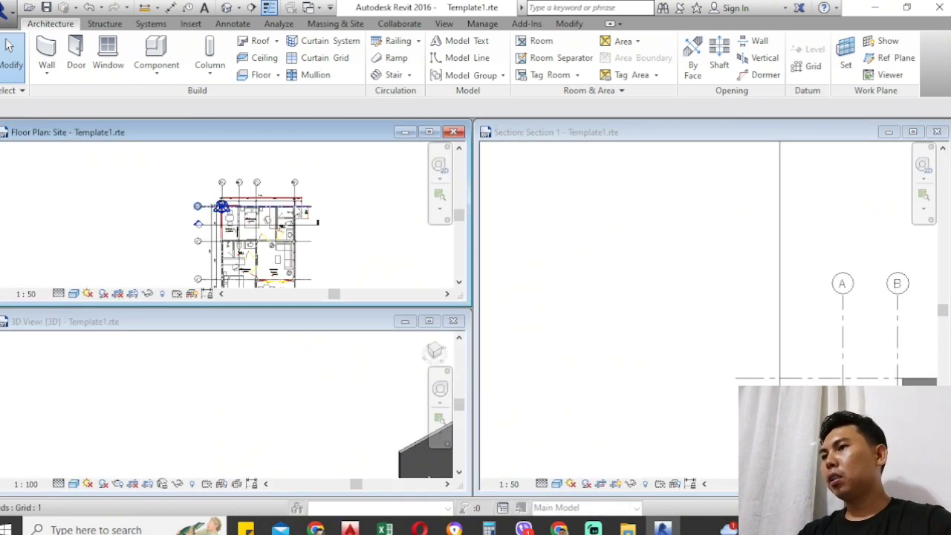
{"action": "key", "text": "z"}
{"action": "key", "text": "a"}
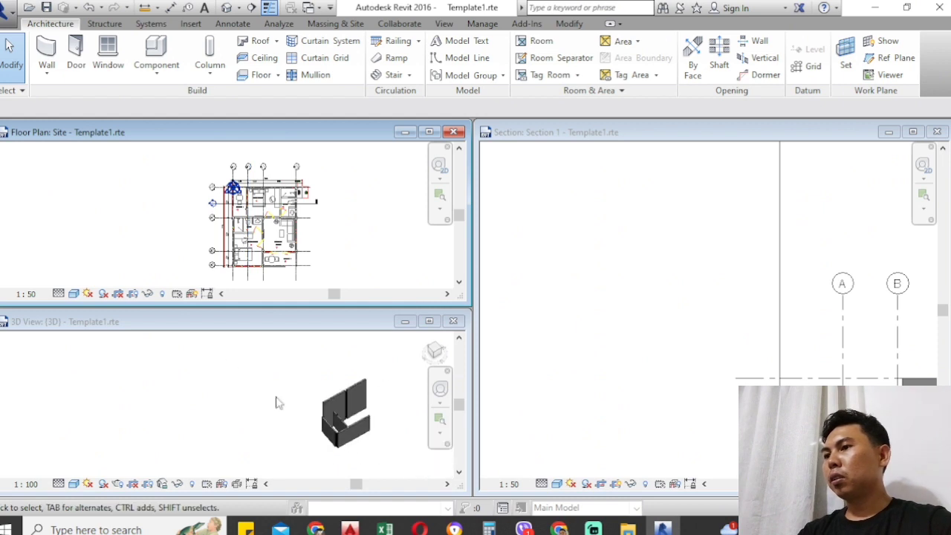
Make Section 1 the active view, fit the contents of all open views, and enlarge the section around its walls.
{"action": "left_click", "coordinate": [552, 300]}
{"action": "key", "text": "z"}
{"action": "key", "text": "a"}
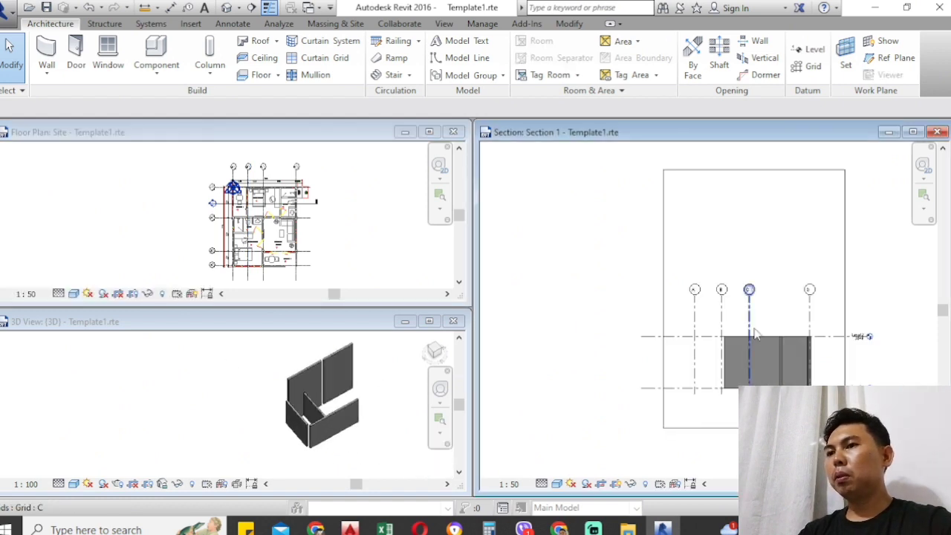
{"action": "scroll", "coordinate": [814, 359], "scroll_direction": "up", "scroll_amount": 1}
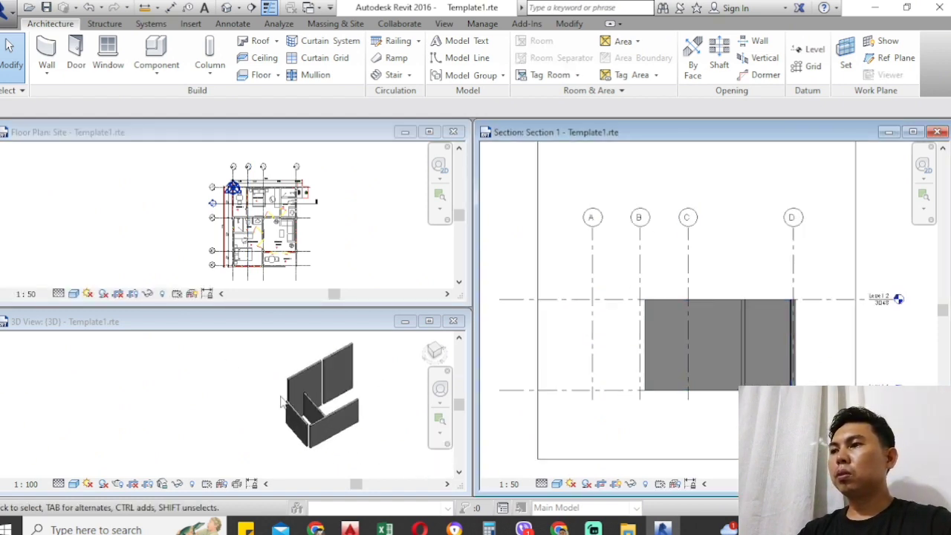
Inspect the rear walls in the 3D view by selecting them and clearing the selection.
{"action": "scroll", "coordinate": [303, 394], "scroll_direction": "up", "scroll_amount": 2}
{"action": "left_click", "coordinate": [308, 363]}
{"action": "left_click", "coordinate": [300, 377]}
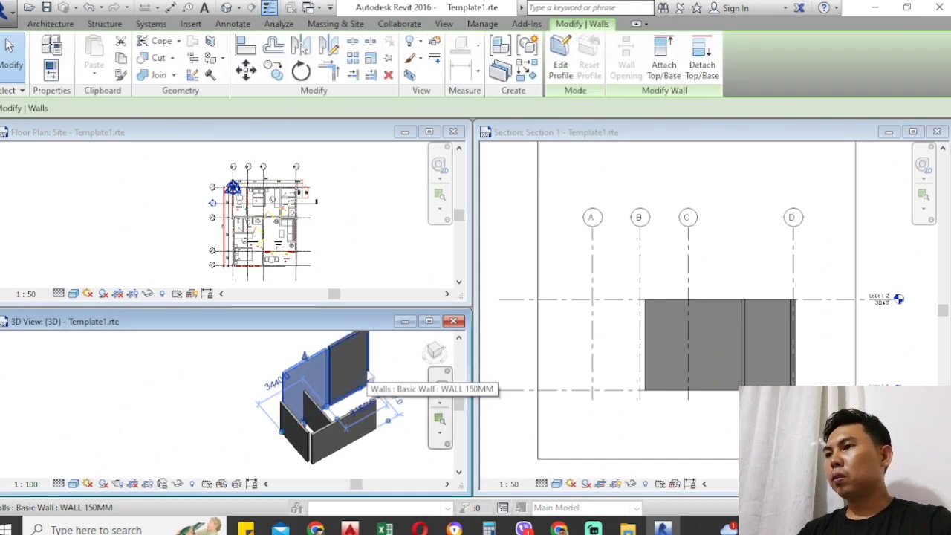
{"action": "key", "text": "Escape"}
{"action": "left_click", "coordinate": [306, 361]}
{"action": "key", "text": "Escape"}
{"action": "scroll", "coordinate": [271, 223], "scroll_direction": "up", "scroll_amount": 2}
Examine the Section 1 line in the Site plan and compare its cut with the section and 3D views.
{"action": "left_click", "coordinate": [272, 226]}
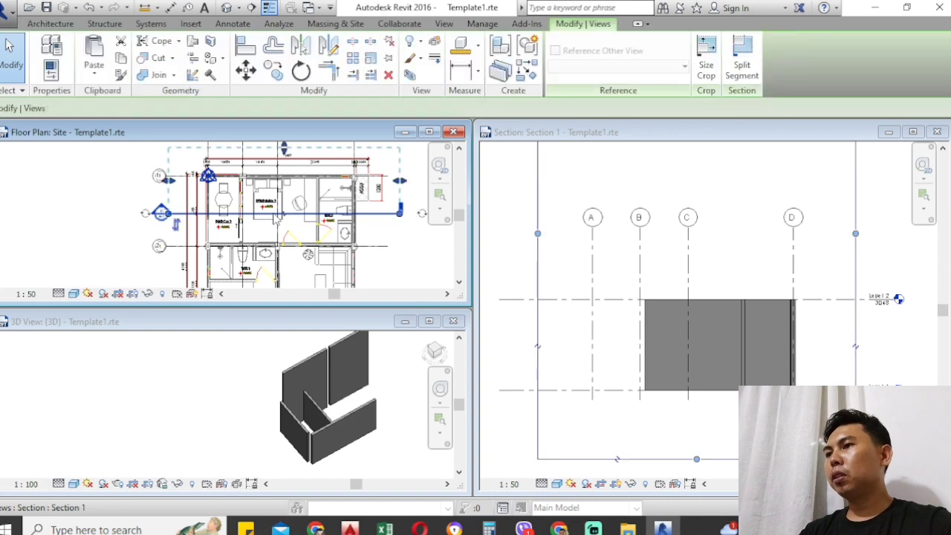
{"action": "scroll", "coordinate": [272, 232], "scroll_direction": "down", "scroll_amount": 2}
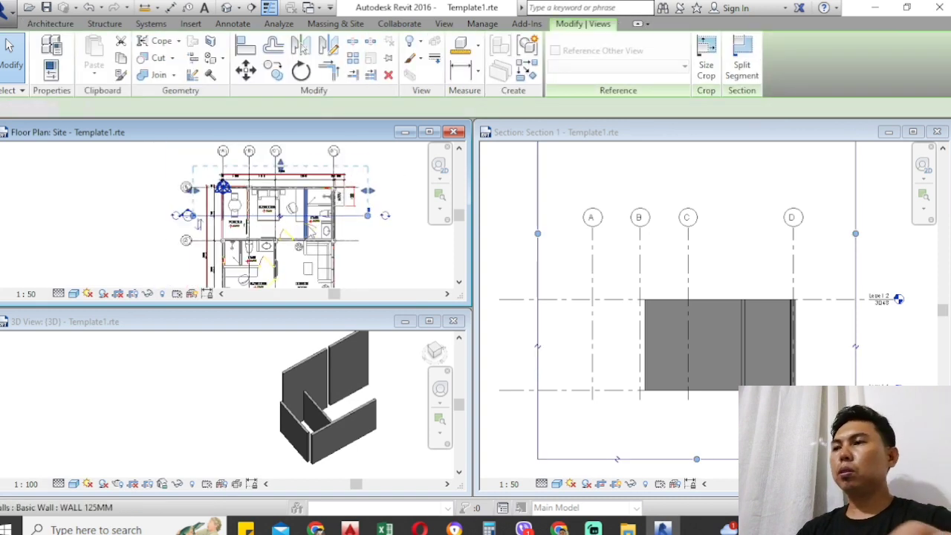
{"action": "key", "text": "Escape"}
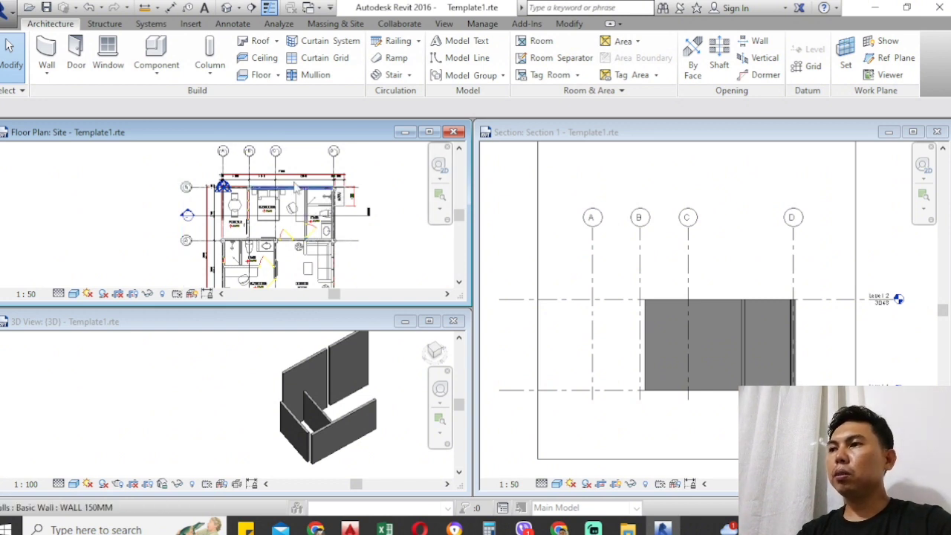
{"action": "scroll", "coordinate": [294, 235], "scroll_direction": "up", "scroll_amount": 2}
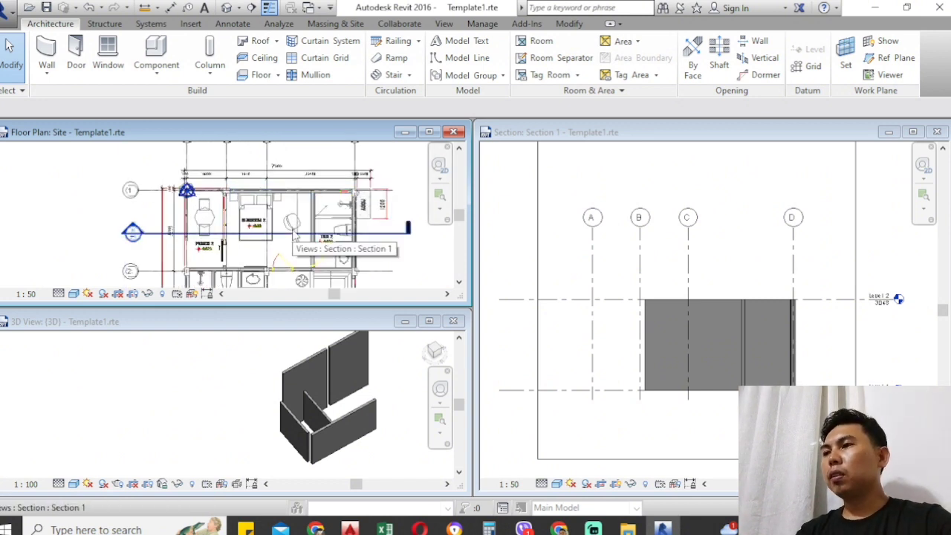
{"action": "left_click", "coordinate": [294, 235]}
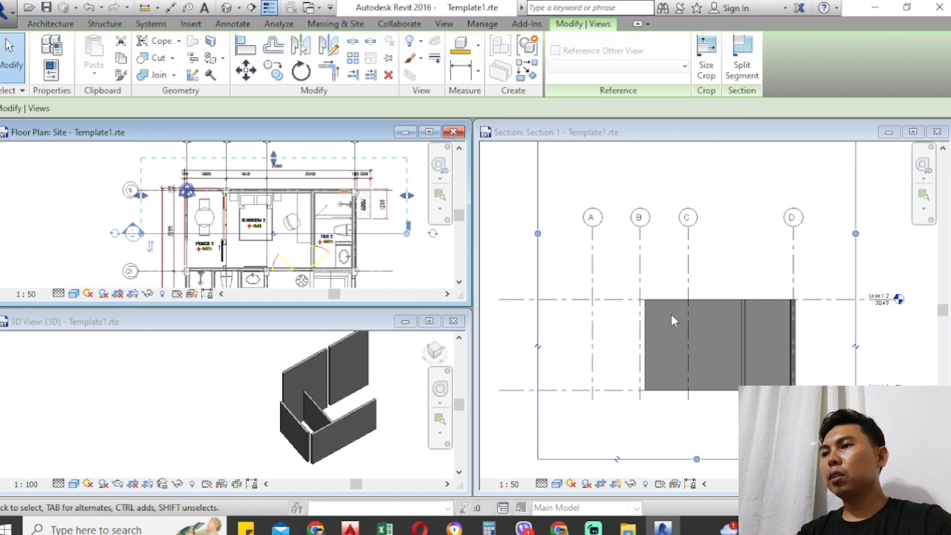
{"action": "scroll", "coordinate": [210, 375], "scroll_direction": "down", "scroll_amount": 1}
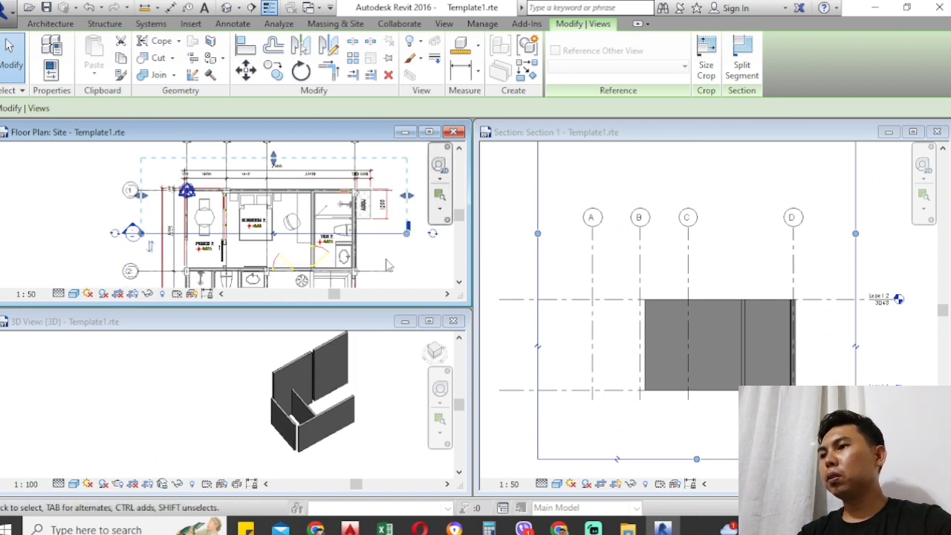
{"action": "scroll", "coordinate": [291, 224], "scroll_direction": "down", "scroll_amount": 2}
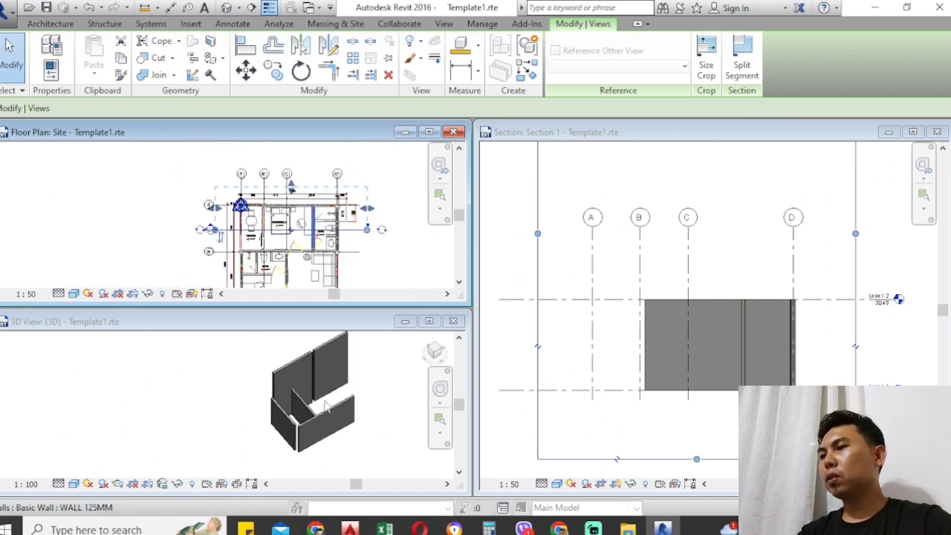
{"action": "left_click", "coordinate": [324, 364]}
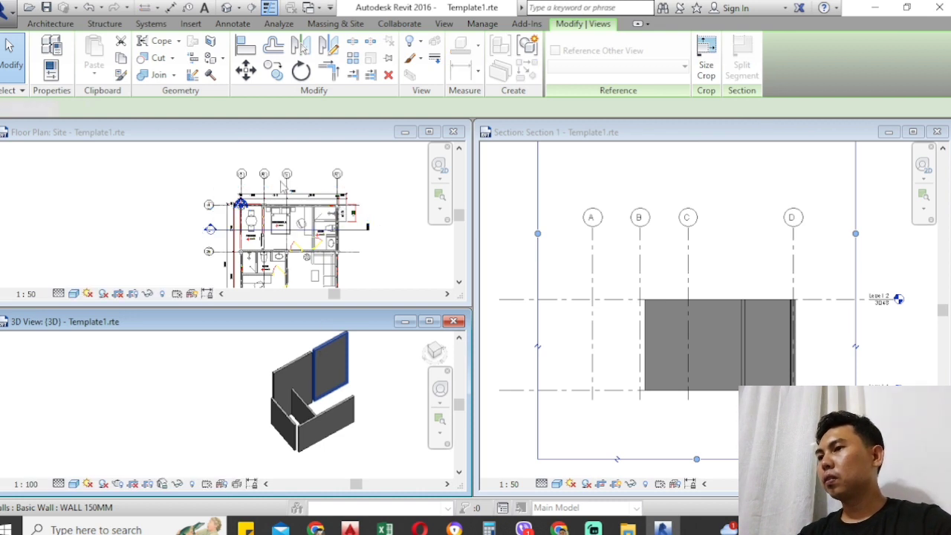
{"action": "left_click", "coordinate": [180, 390]}
{"action": "scroll", "coordinate": [206, 200], "scroll_direction": "down", "scroll_amount": 1}
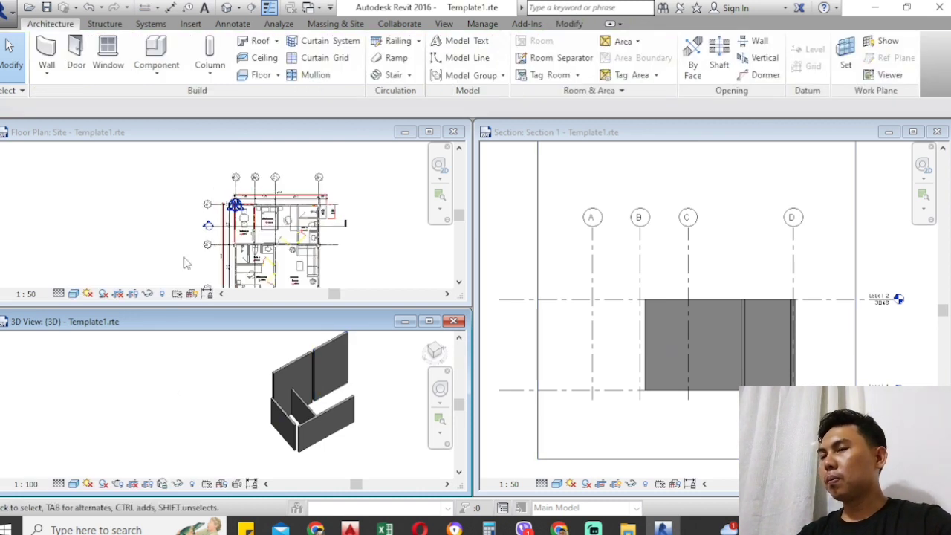
{"action": "scroll", "coordinate": [186, 263], "scroll_direction": "up", "scroll_amount": 1}
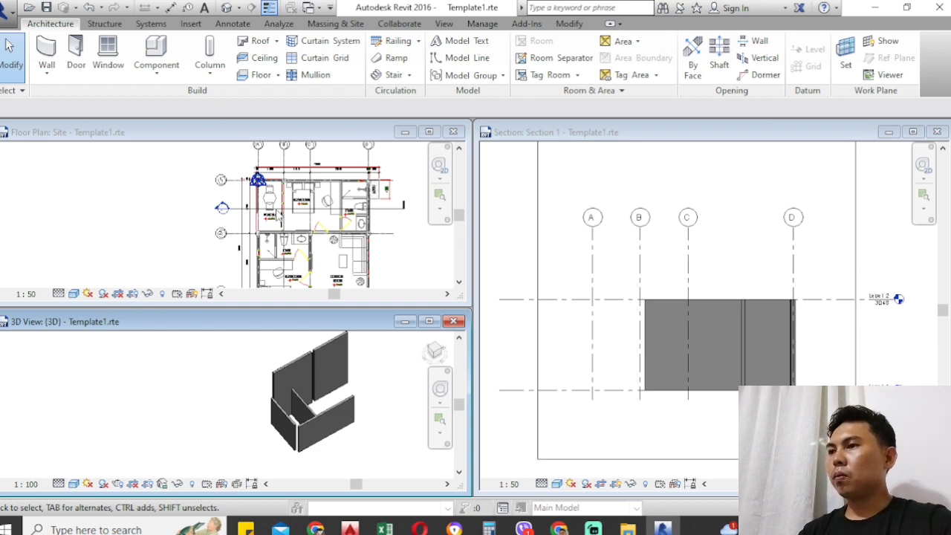
{"action": "scroll", "coordinate": [245, 204], "scroll_direction": "up", "scroll_amount": 2}
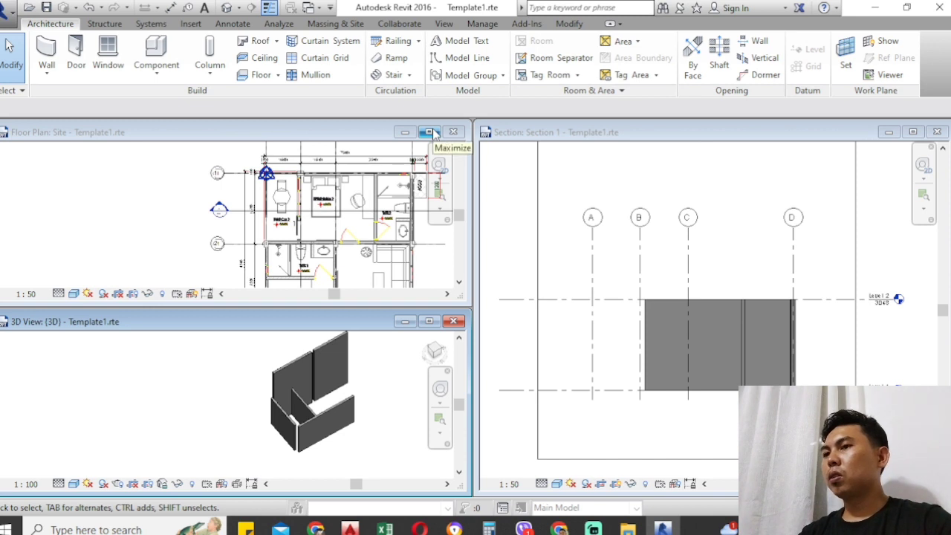
Maximize the Site floor plan window and frame the whole floor plan with its grids.
{"action": "left_click", "coordinate": [434, 132]}
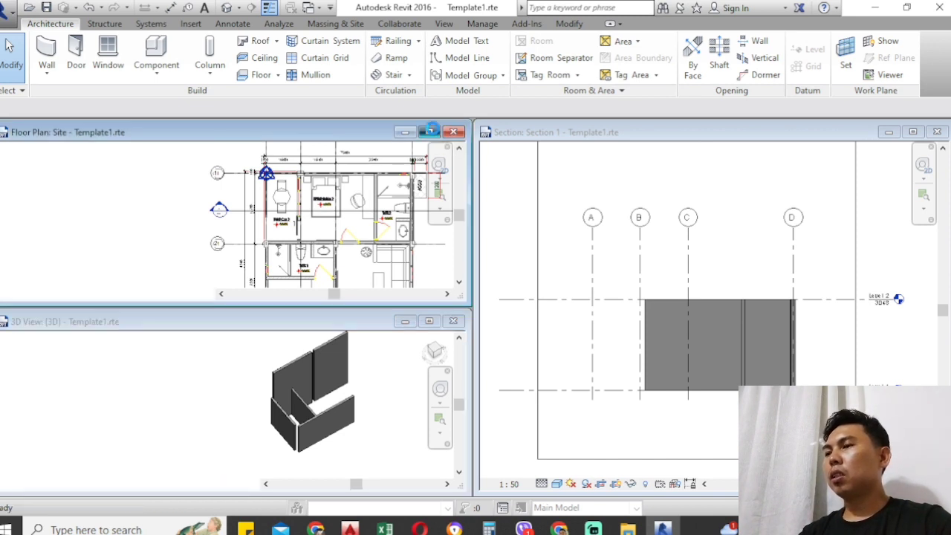
{"action": "scroll", "coordinate": [272, 186], "scroll_direction": "up", "scroll_amount": 3}
{"action": "middle_click_drag", "start_coordinate": [275, 191], "coordinate": [424, 279]}
{"action": "scroll", "coordinate": [426, 255], "scroll_direction": "down", "scroll_amount": 1}
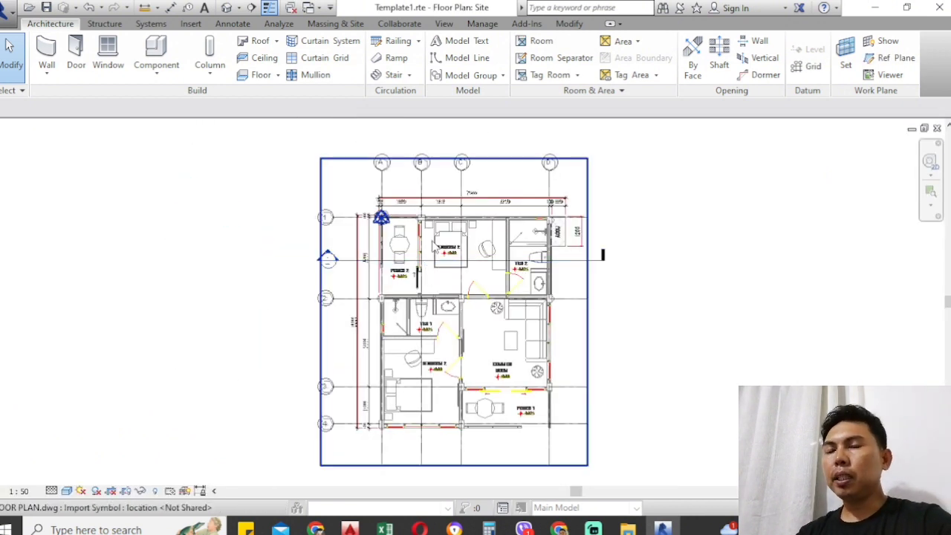
{"action": "scroll", "coordinate": [435, 251], "scroll_direction": "up", "scroll_amount": 2}
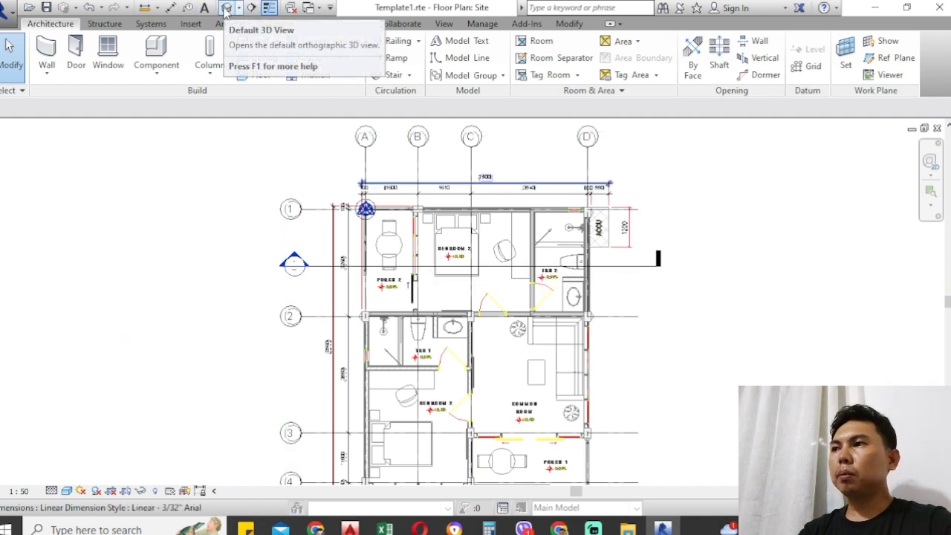
{"action": "scroll", "coordinate": [334, 160], "scroll_direction": "down", "scroll_amount": 2}
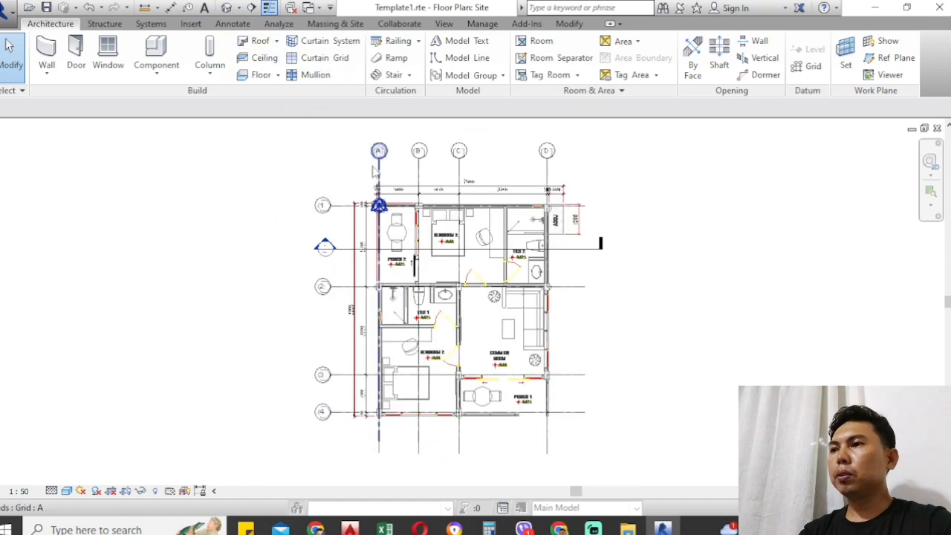
{"action": "left_click_drag", "start_coordinate": [296, 138], "coordinate": [317, 199]}
{"action": "left_click_drag", "start_coordinate": [310, 146], "coordinate": [532, 405]}
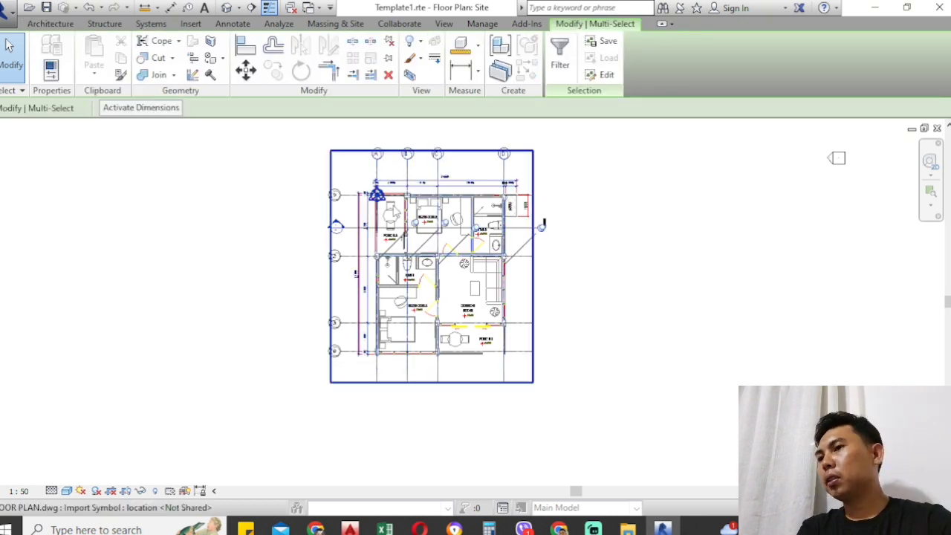
{"action": "left_click", "coordinate": [651, 352]}
{"action": "left_click_drag", "start_coordinate": [318, 146], "coordinate": [560, 386]}
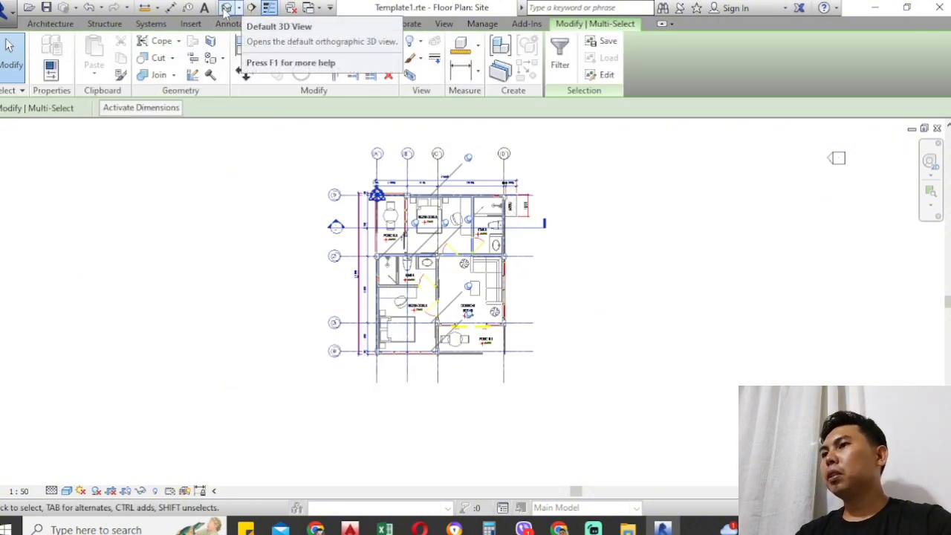
{"action": "left_click", "coordinate": [302, 145]}
{"action": "left_click_drag", "start_coordinate": [300, 138], "coordinate": [622, 424]}
{"action": "scroll", "coordinate": [336, 180], "scroll_direction": "up", "scroll_amount": 2}
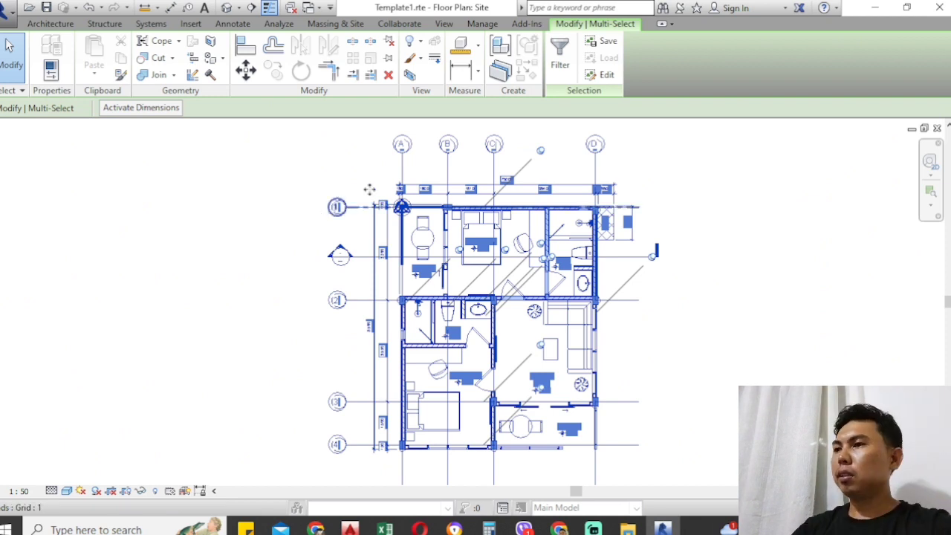
{"action": "scroll", "coordinate": [285, 184], "scroll_direction": "down", "scroll_amount": 1}
{"action": "left_click", "coordinate": [287, 185]}
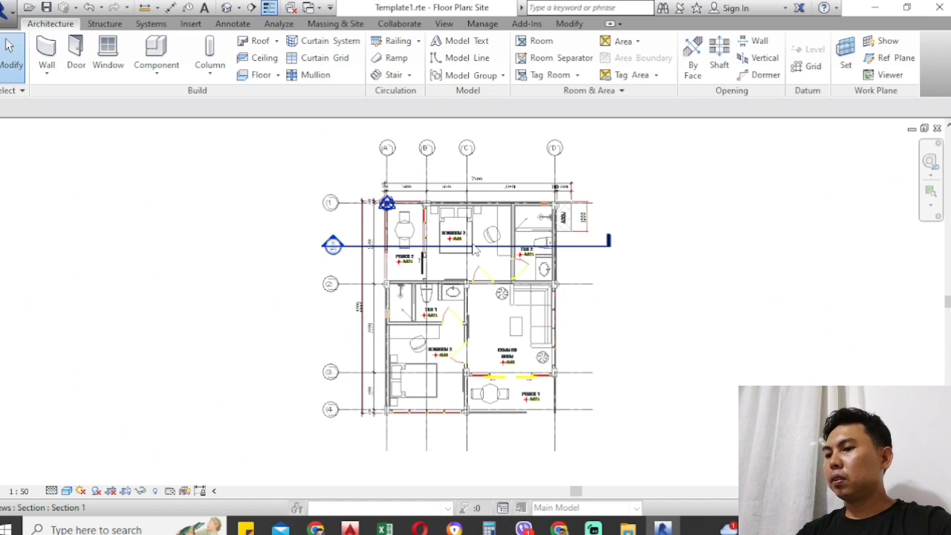
Select the entire floor plan in the Site view, isolate it in 3D with a Selection Box, and clear the selection.
{"action": "middle_click_drag", "start_coordinate": [474, 245], "coordinate": [376, 298]}
{"action": "scroll", "coordinate": [308, 180], "scroll_direction": "down", "scroll_amount": 1}
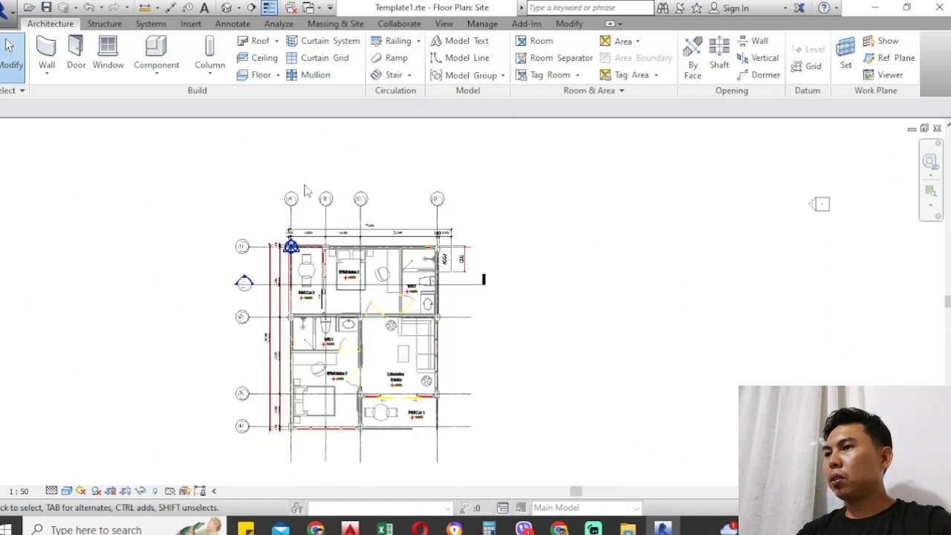
{"action": "middle_click_drag", "start_coordinate": [360, 192], "coordinate": [414, 170]}
{"action": "left_click_drag", "start_coordinate": [266, 144], "coordinate": [548, 467]}
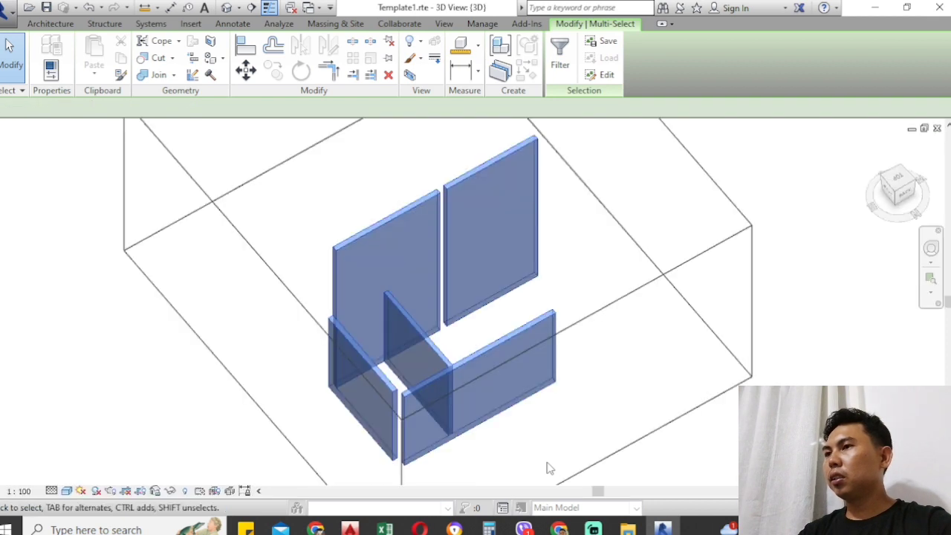
{"action": "scroll", "coordinate": [282, 266], "scroll_direction": "down", "scroll_amount": 2}
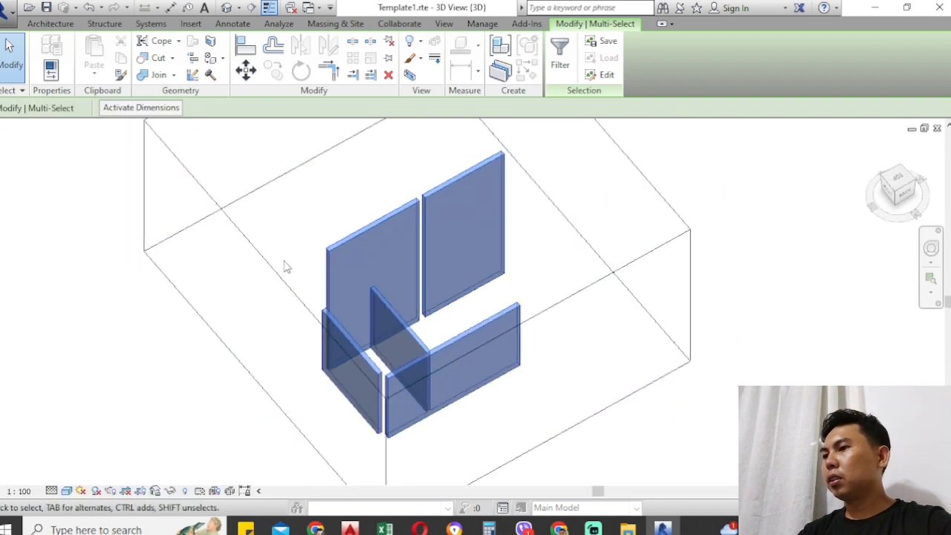
{"action": "key", "text": "Escape"}
{"action": "scroll", "coordinate": [438, 301], "scroll_direction": "down", "scroll_amount": 1}
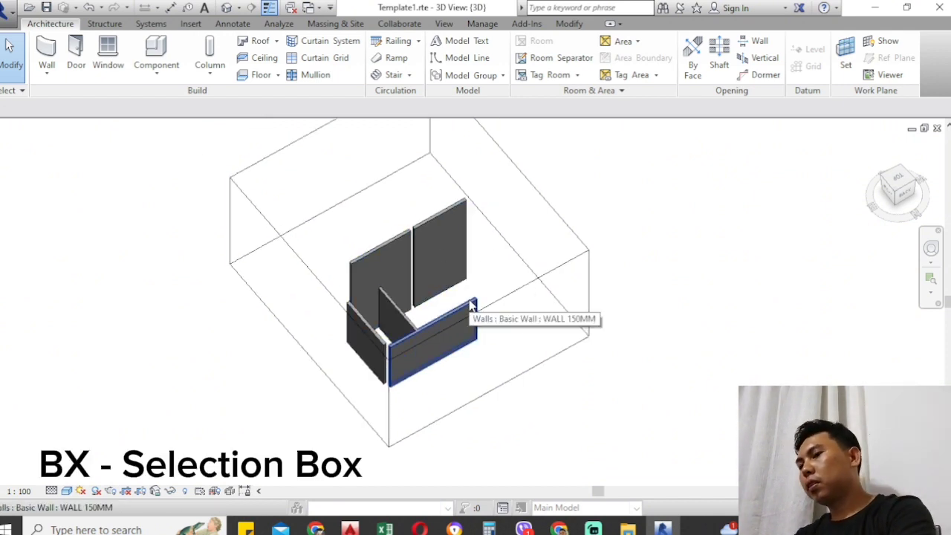
Open the Keyboard Shortcuts settings and look through the command assignments.
{"action": "key", "text": "k"}
{"action": "key", "text": "s"}
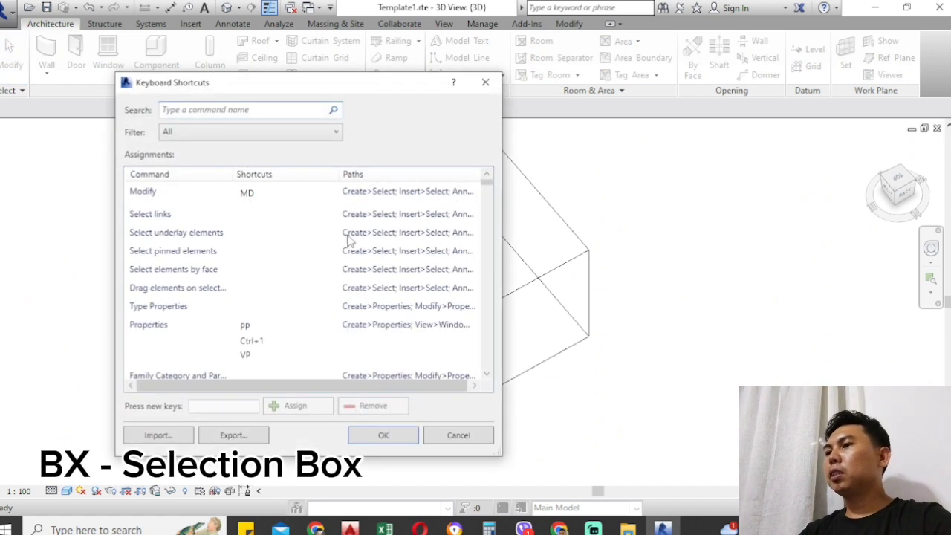
{"action": "scroll", "coordinate": [307, 238], "scroll_direction": "down", "scroll_amount": 2}
{"action": "scroll", "coordinate": [308, 236], "scroll_direction": "up", "scroll_amount": 2}
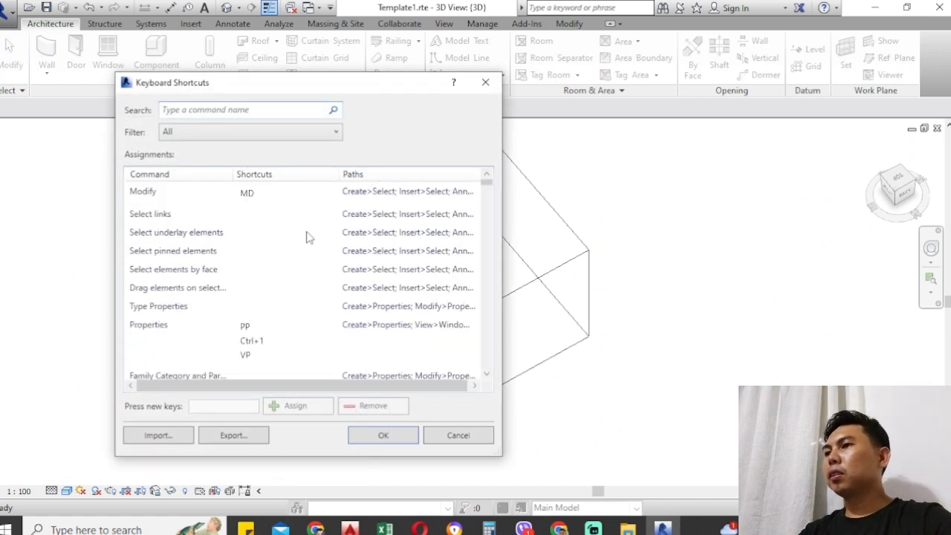